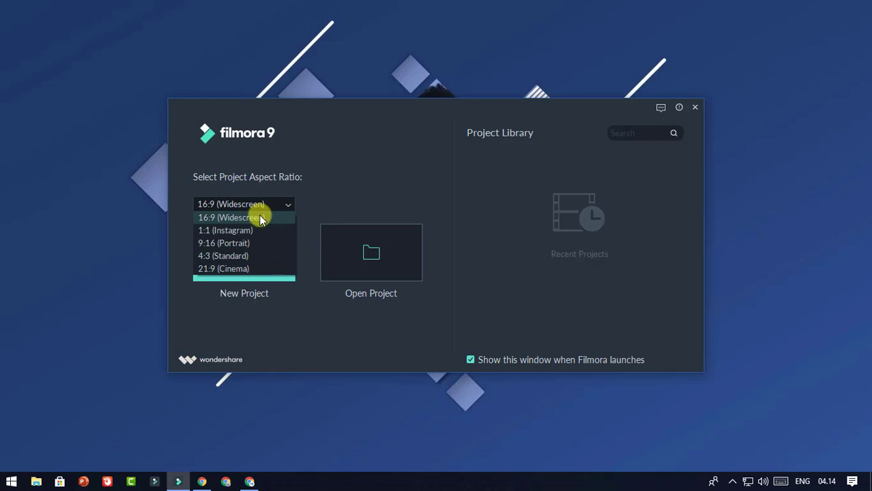
Step: Keep the 16:9 (Widescreen) aspect ratio and create a new blank project
left_click(264, 217)
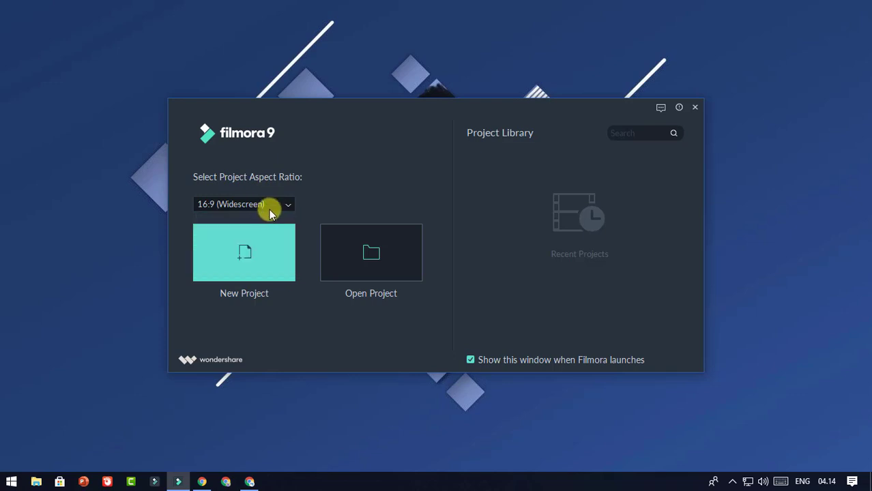
left_click(250, 256)
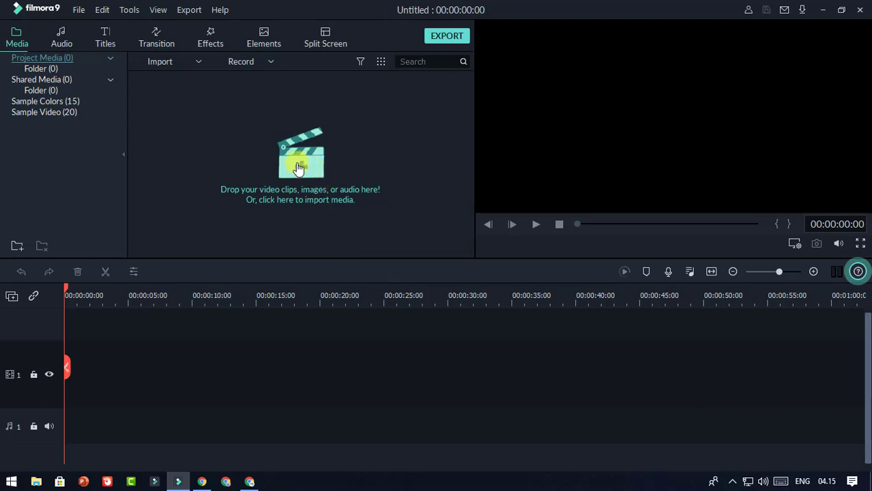
Step: Import the clips Video 1 and Video 2 into the project's media library
left_click(200, 63)
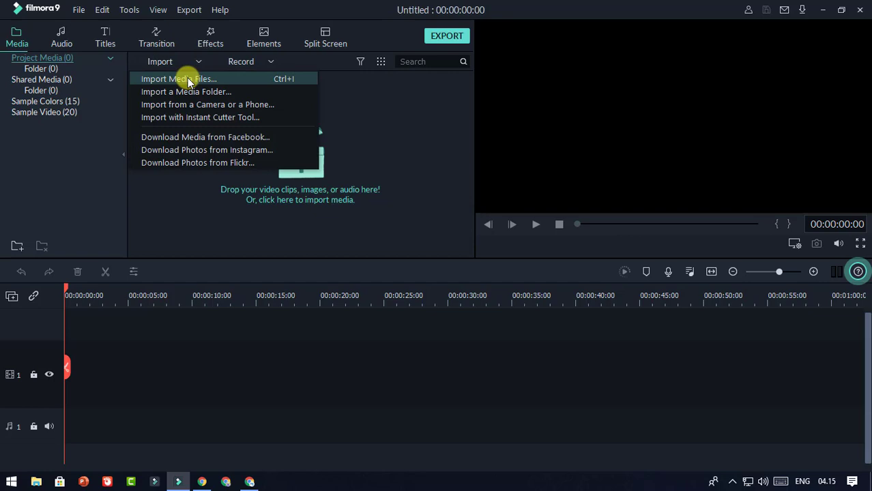
left_click(385, 107)
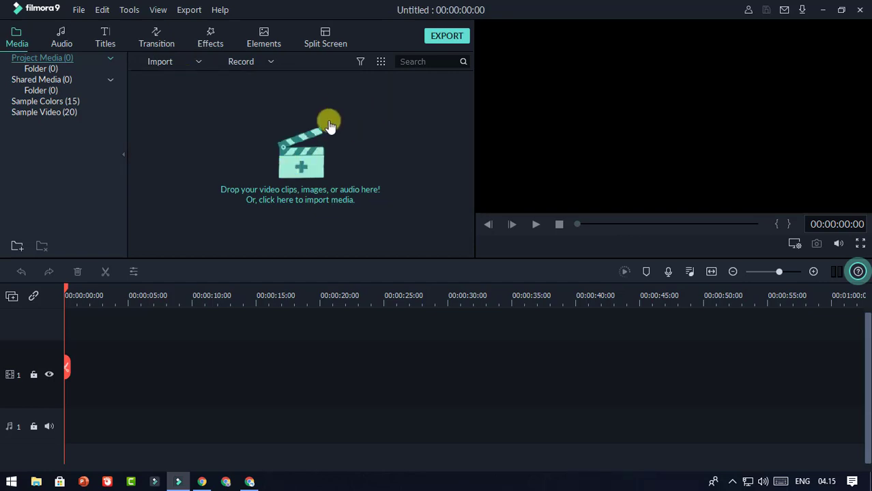
left_click(305, 176)
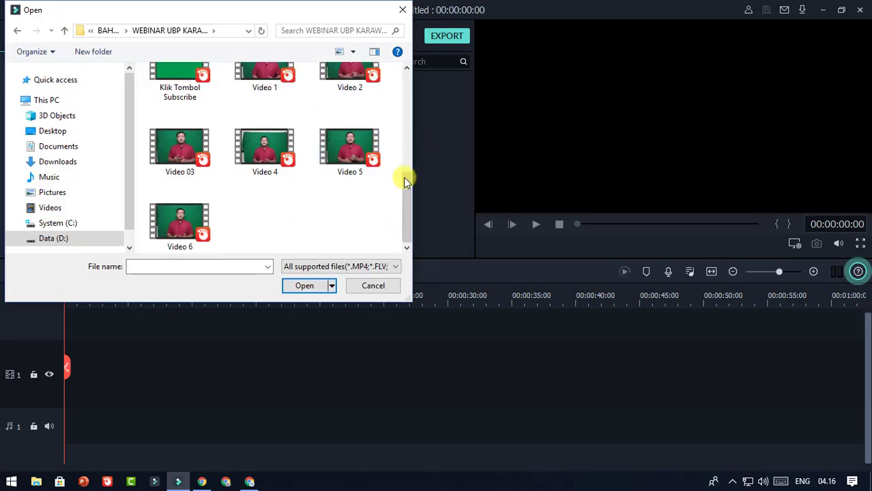
left_click_drag(403, 193, 407, 183)
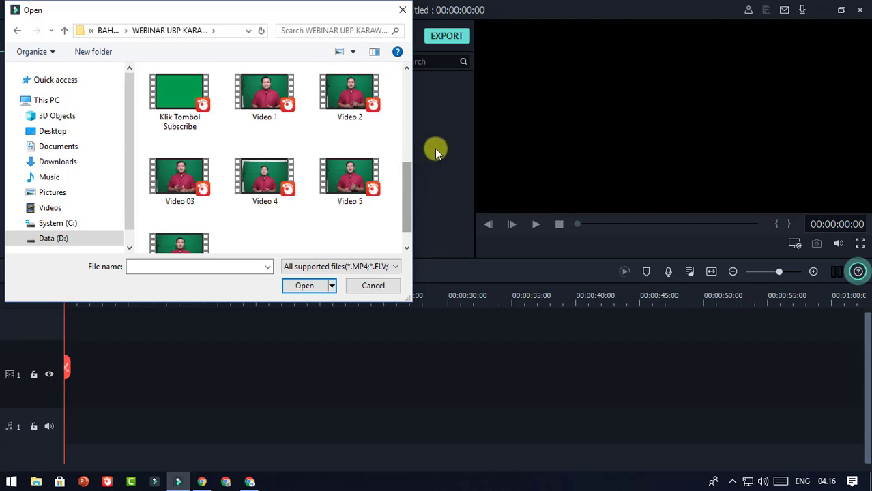
key("v")
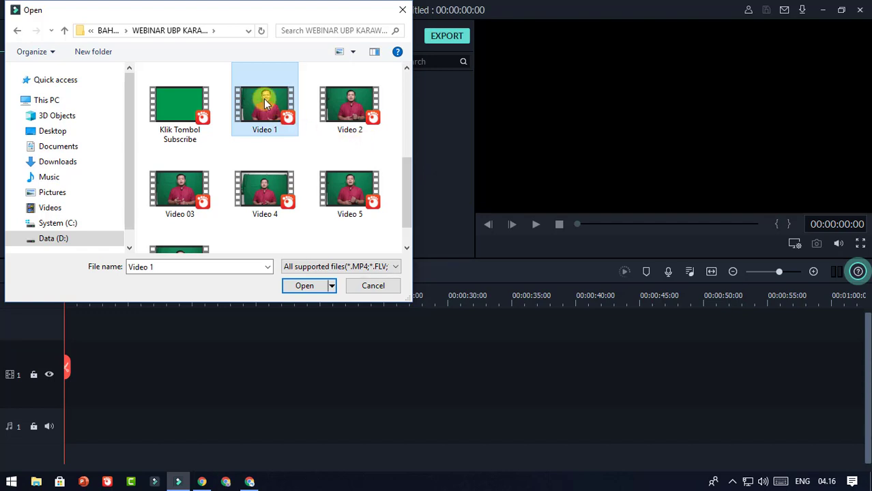
left_click(362, 130, "ctrl")
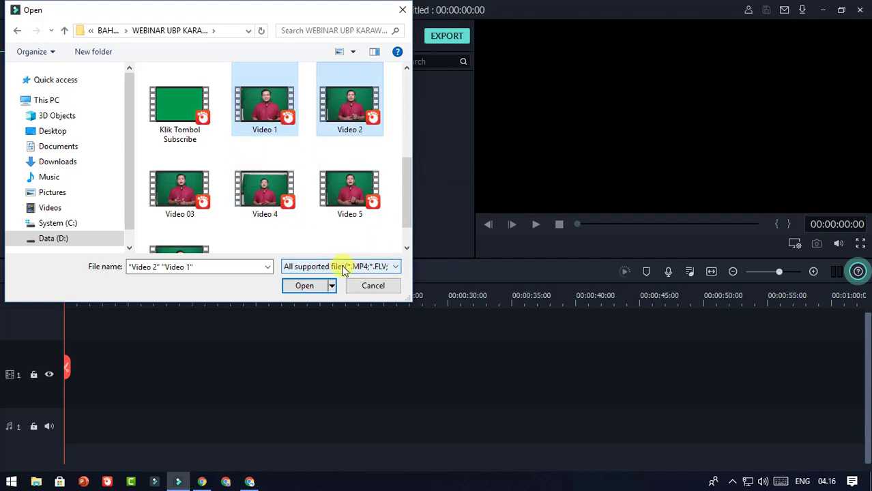
left_click(304, 286)
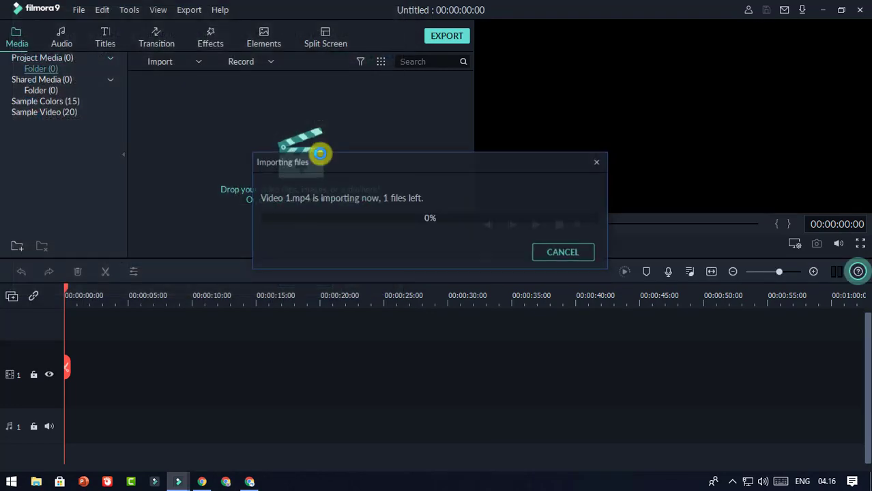
mouse_move(176, 89)
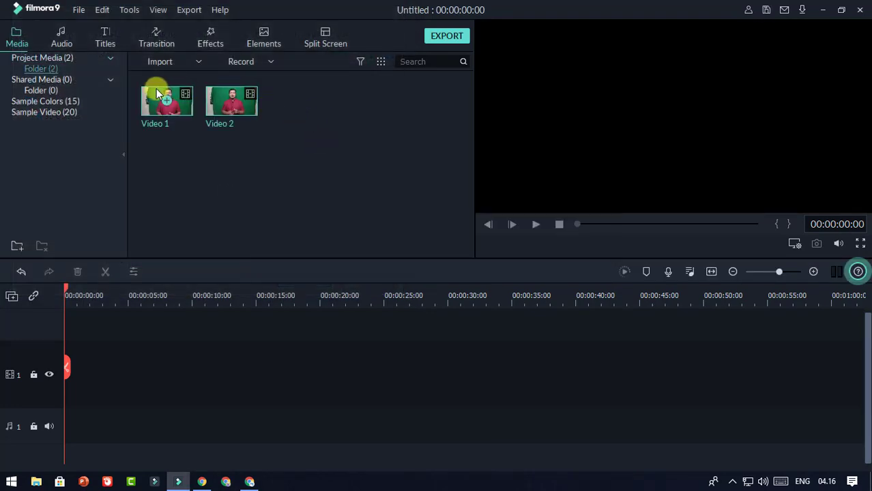
left_click(332, 143)
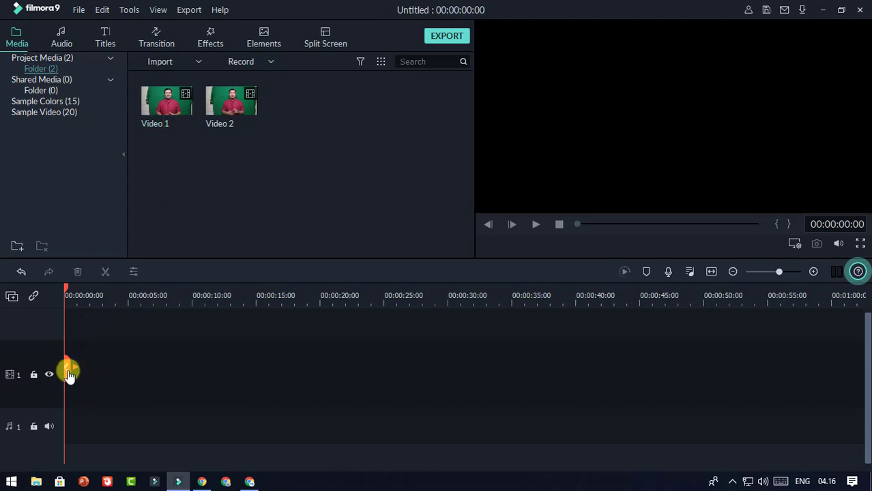
Step: Place Video 1 on the timeline's video track and bring up its Crop and Zoom settings
left_click_drag(171, 123, 79, 360)
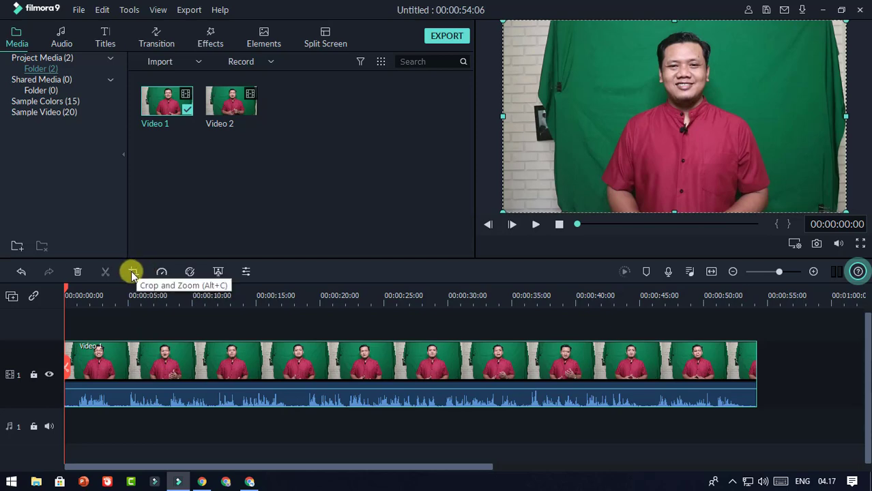
left_click(134, 273)
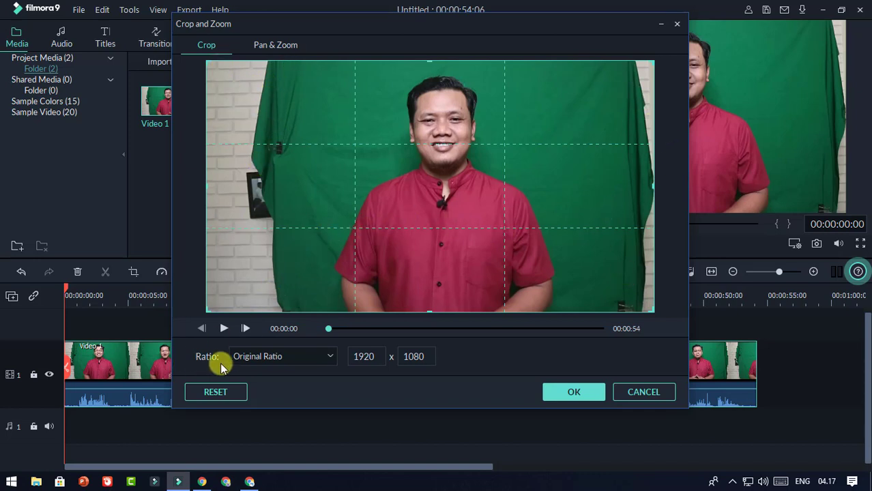
Step: Crop Video 1 with a Custom ratio, trimming both sides inward to 1173×1080
left_click(318, 356)
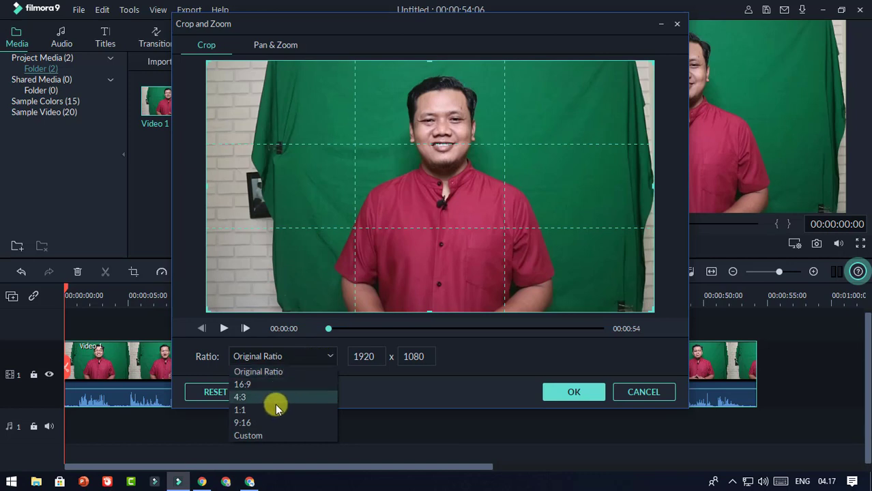
left_click(275, 436)
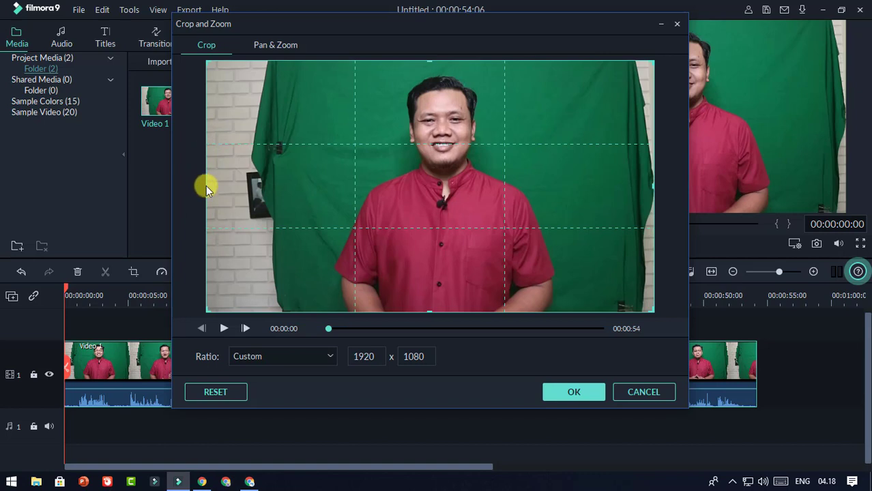
left_click_drag(205, 185, 305, 192)
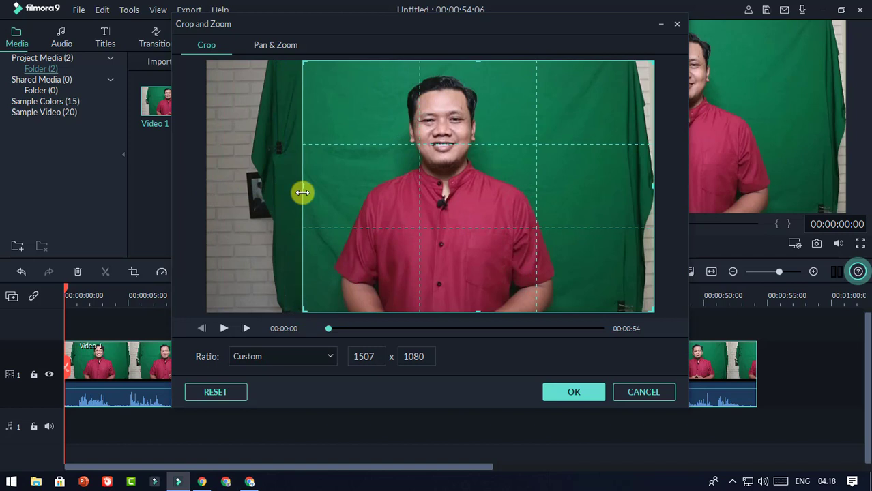
left_click_drag(651, 183, 576, 196)
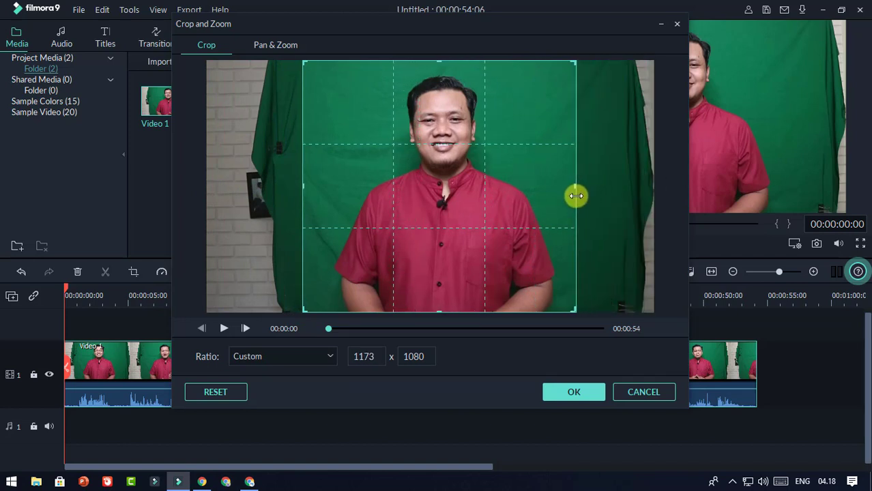
left_click(573, 393)
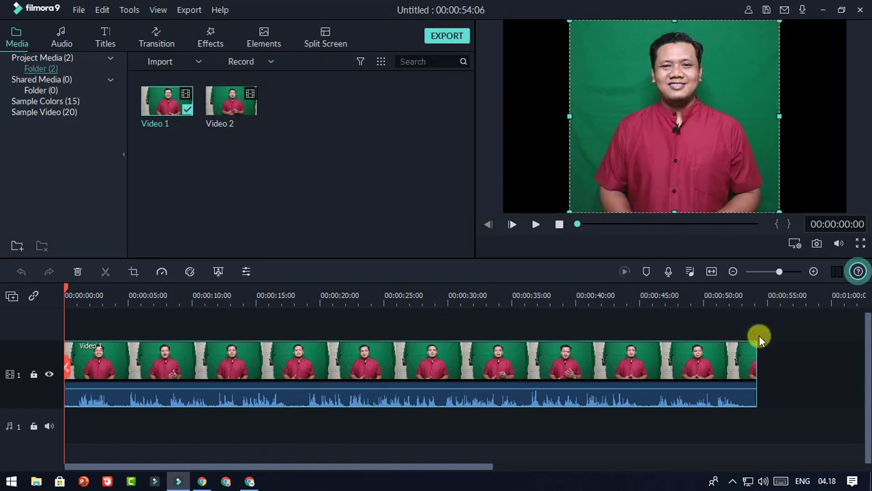
Step: Import the Background 6 image from the Background Video folder
left_click(776, 353)
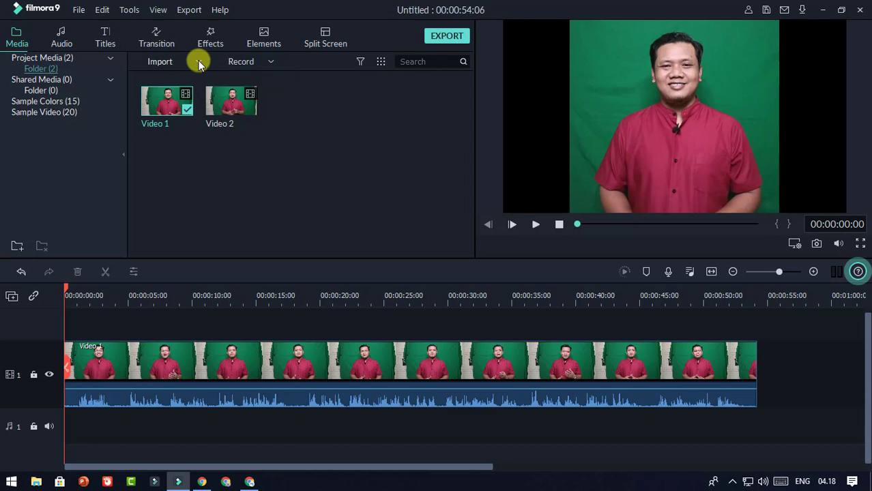
left_click(200, 64)
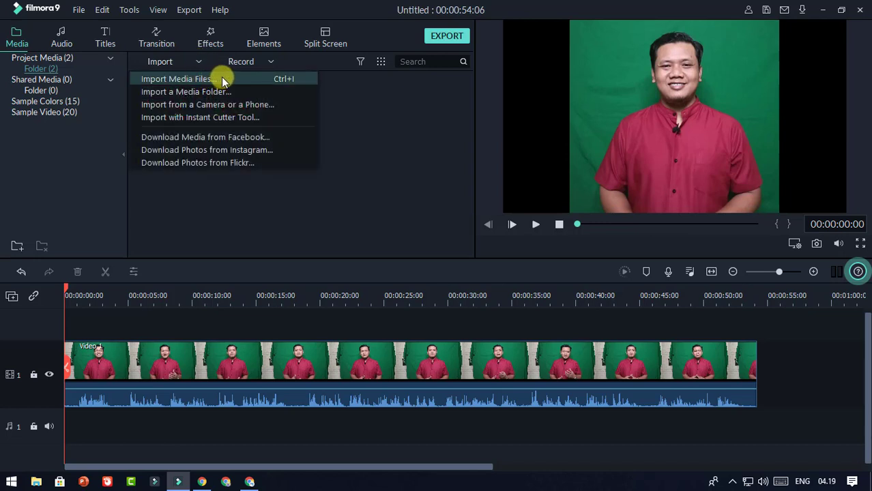
left_click(222, 78)
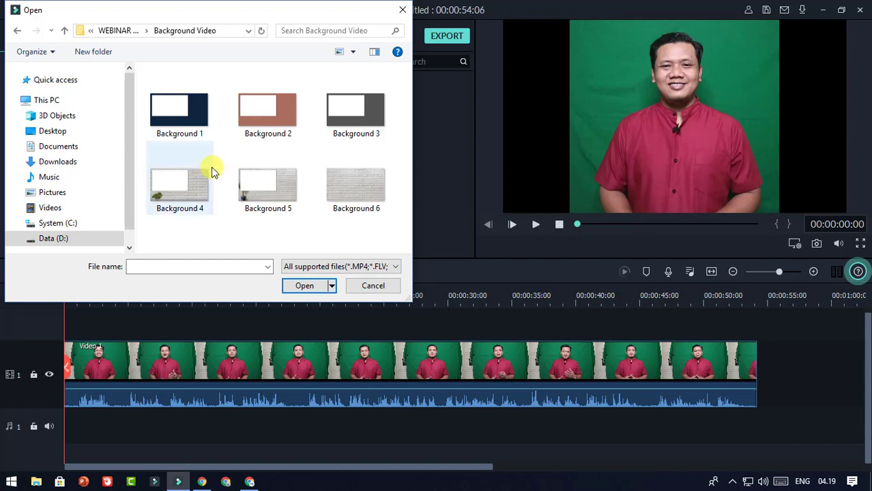
left_click(373, 189)
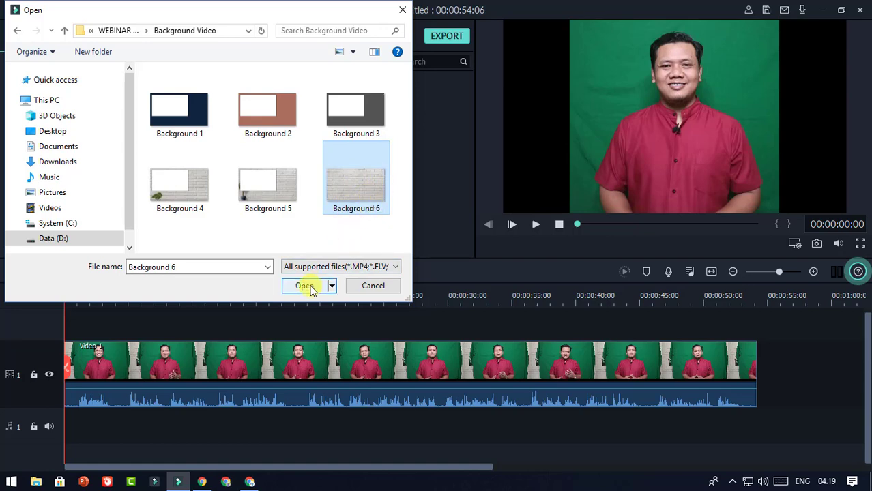
left_click(311, 290)
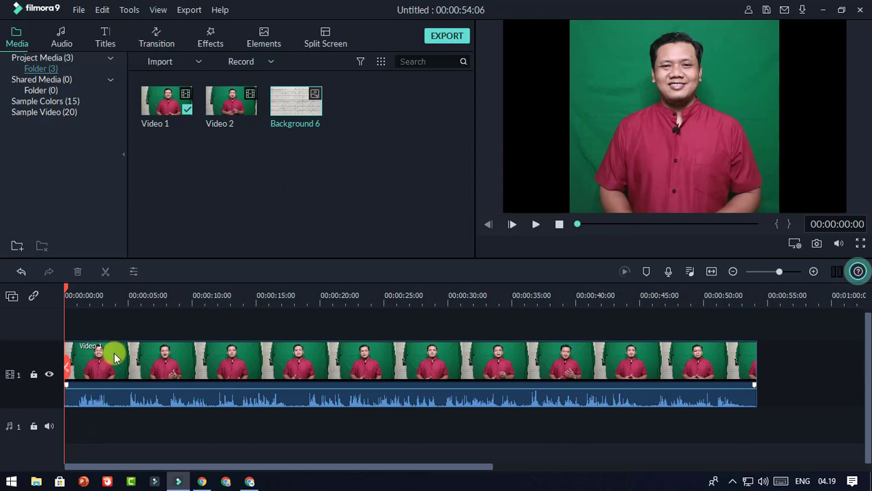
Step: Move Video 1 to track 2 and stretch Background 6 on track 1 across its full length
left_click_drag(119, 353, 122, 332)
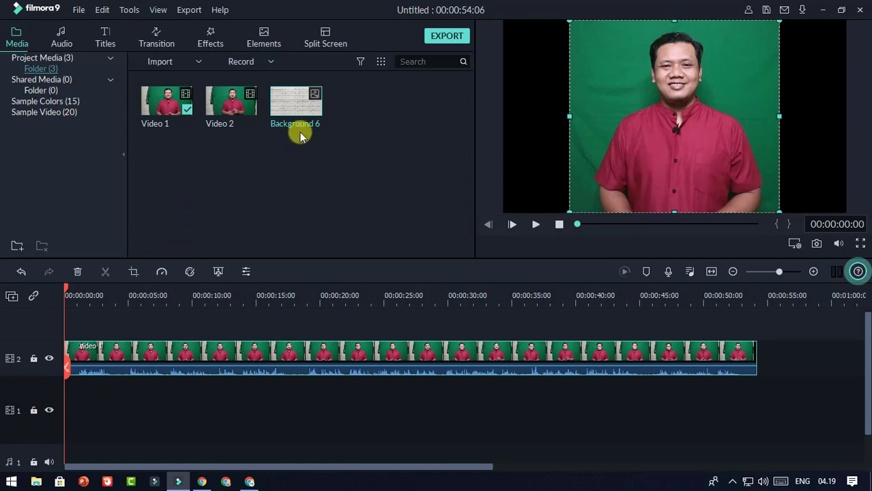
left_click_drag(306, 110, 47, 407)
left_click_drag(127, 388, 759, 403)
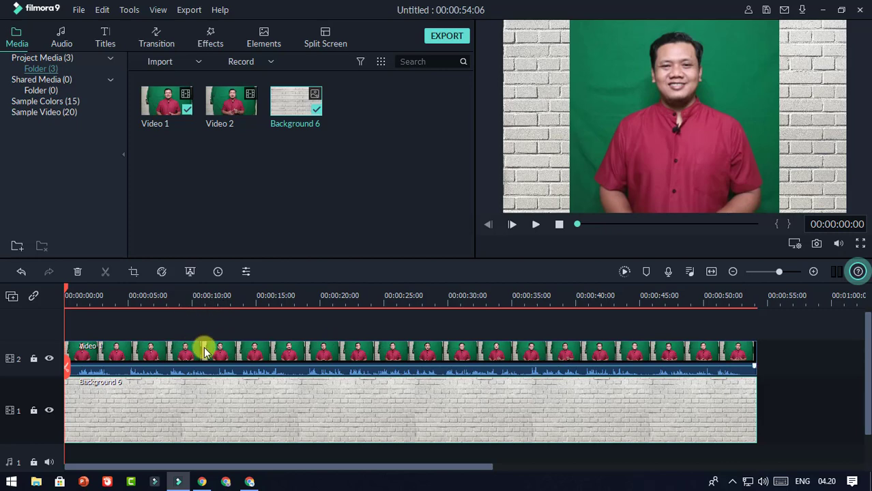
left_click(252, 353)
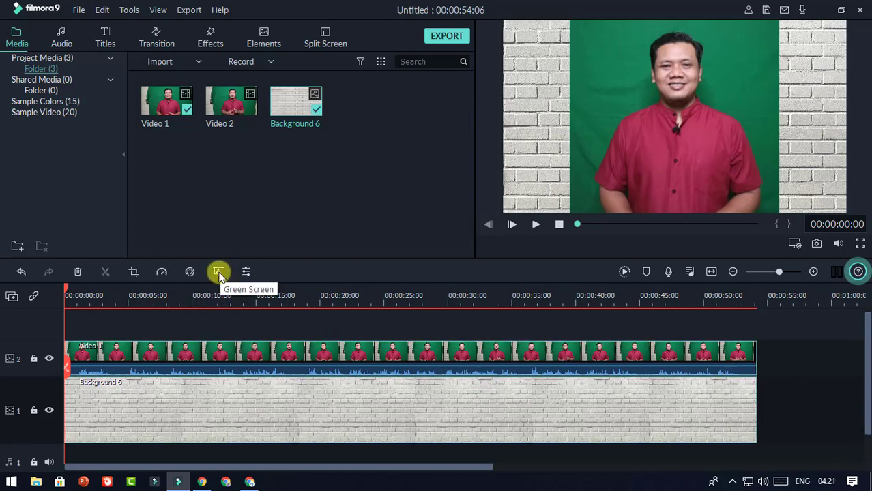
Step: Enable Chroma Key on Video 1 with Offset 18 and preview the presenter over the brick wall
left_click(218, 272)
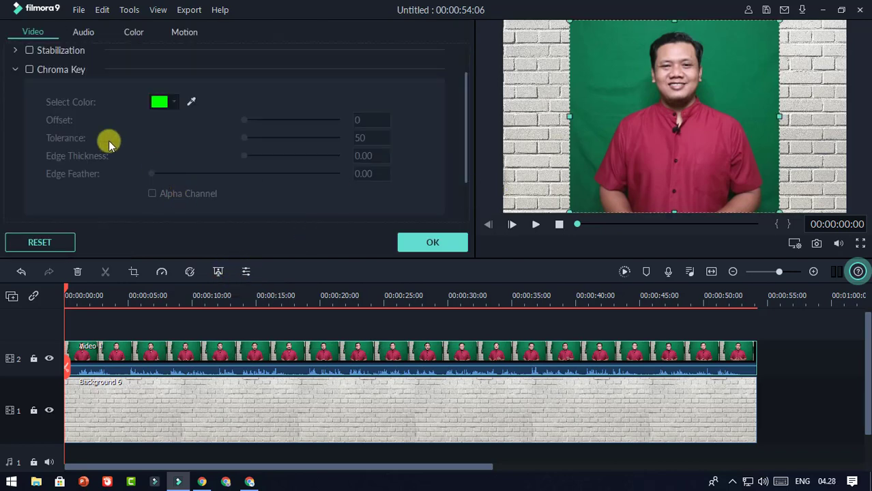
left_click(29, 69)
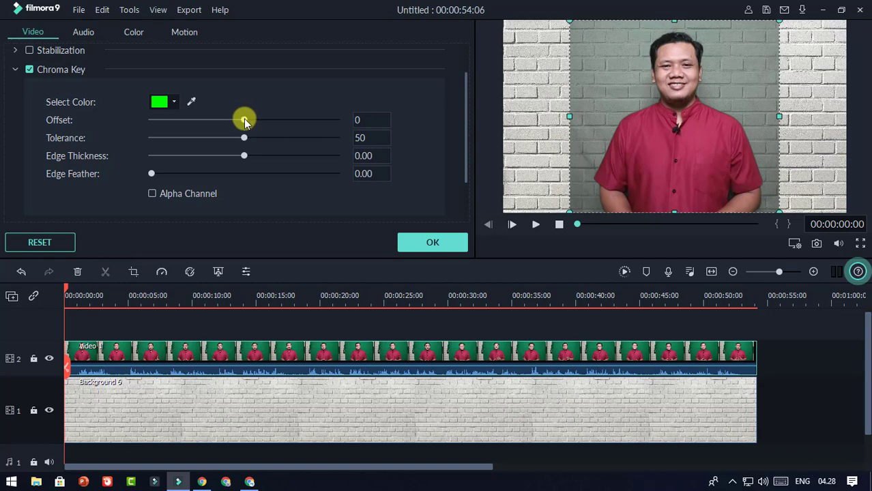
left_click_drag(244, 122, 263, 125)
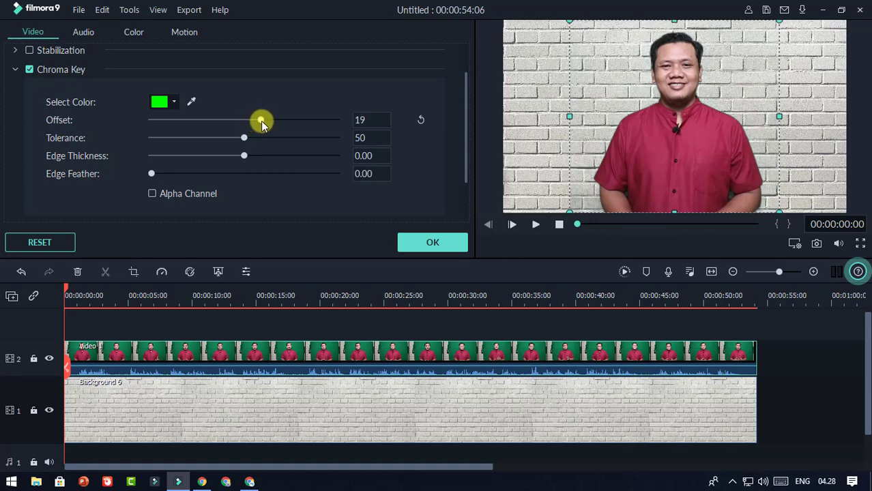
left_click_drag(261, 121, 261, 122)
left_click(536, 226)
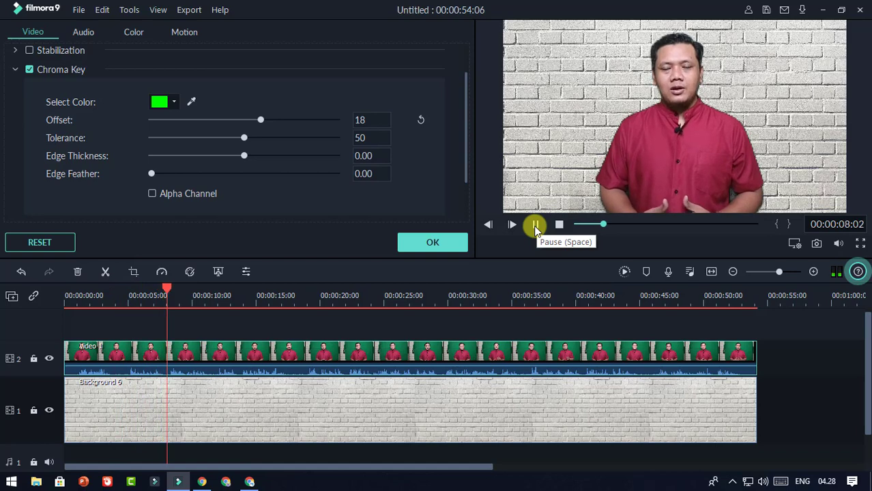
Step: Preview the keyed presenter against the brick wall, checking the Tolerance value
left_click(536, 226)
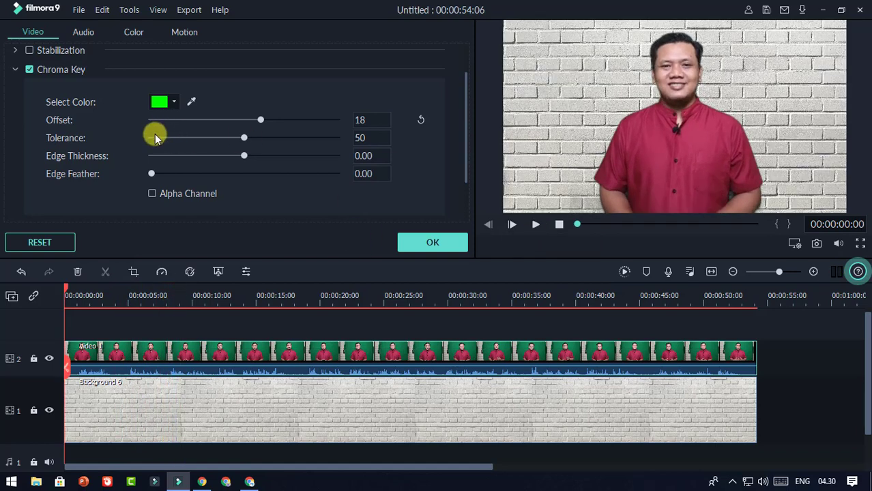
left_click(360, 139)
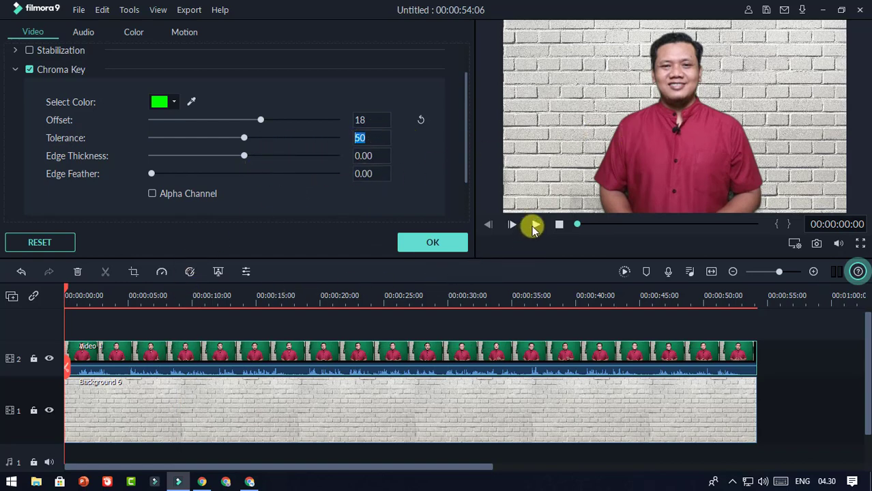
left_click(535, 226)
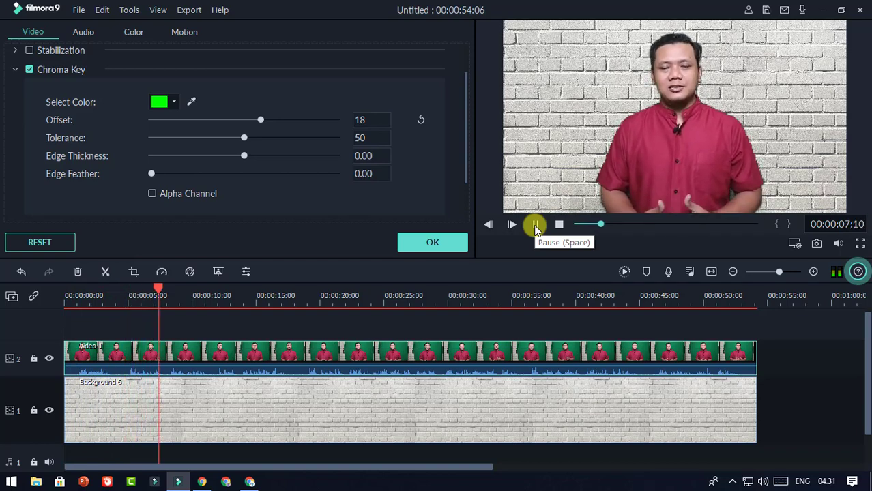
key("space")
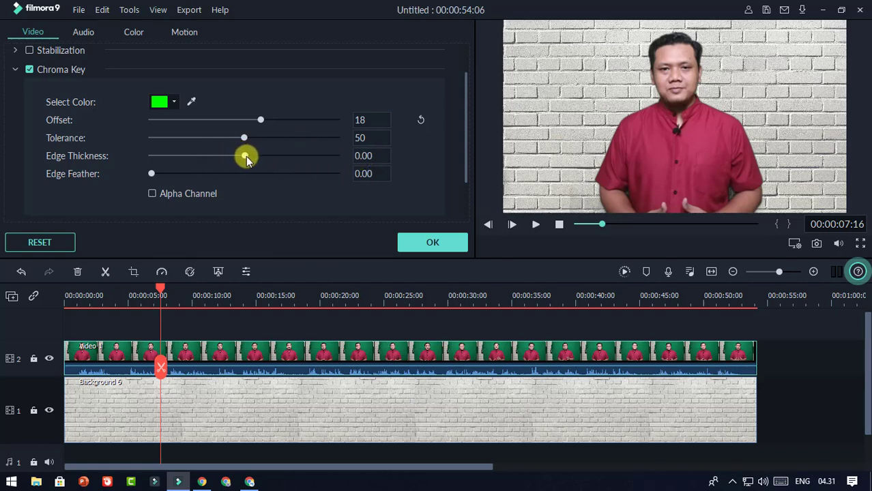
Step: Set Edge Thickness to 0.50, confirm the chroma key settings, and return the playhead to 0
left_click_drag(249, 159, 256, 156)
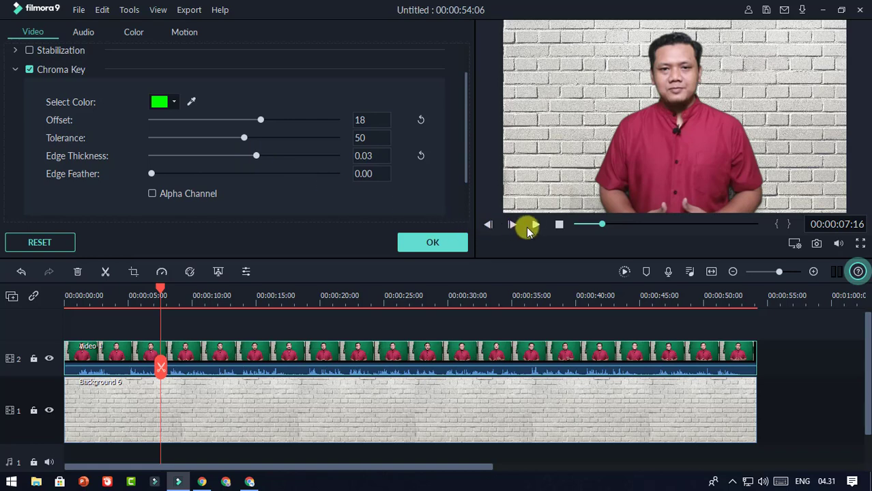
left_click(537, 225)
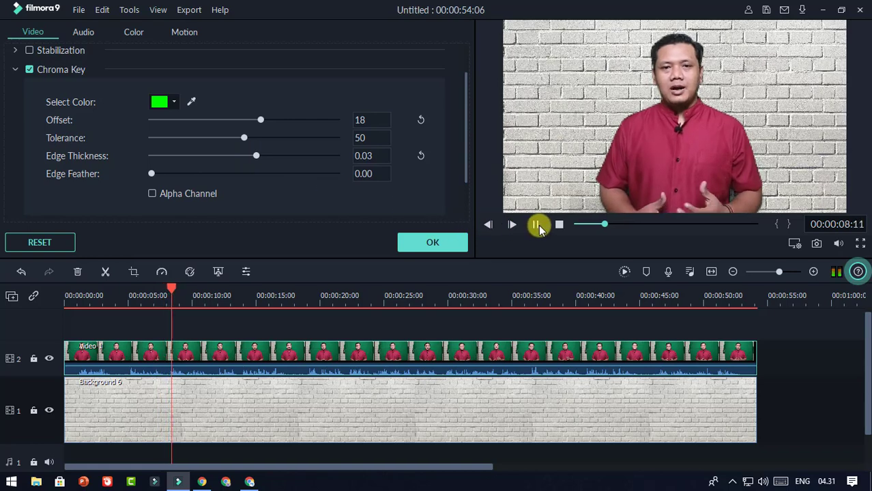
left_click_drag(259, 158, 277, 156)
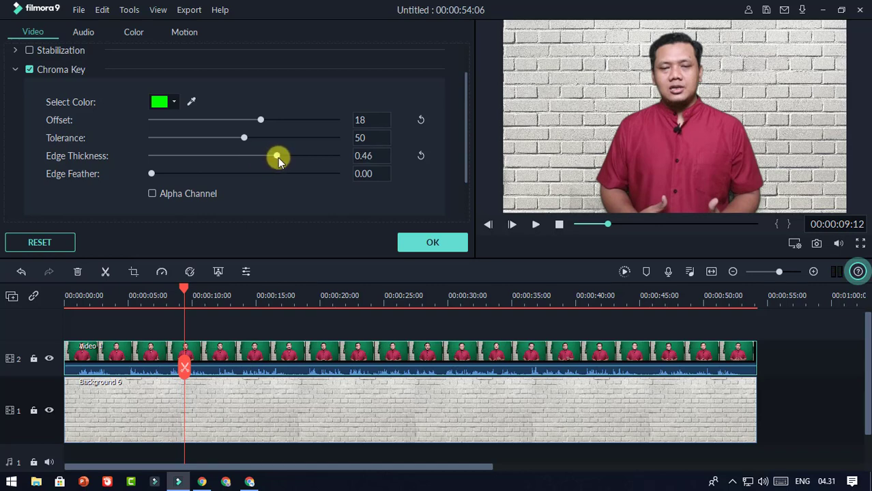
double_click(372, 156)
left_click(375, 157)
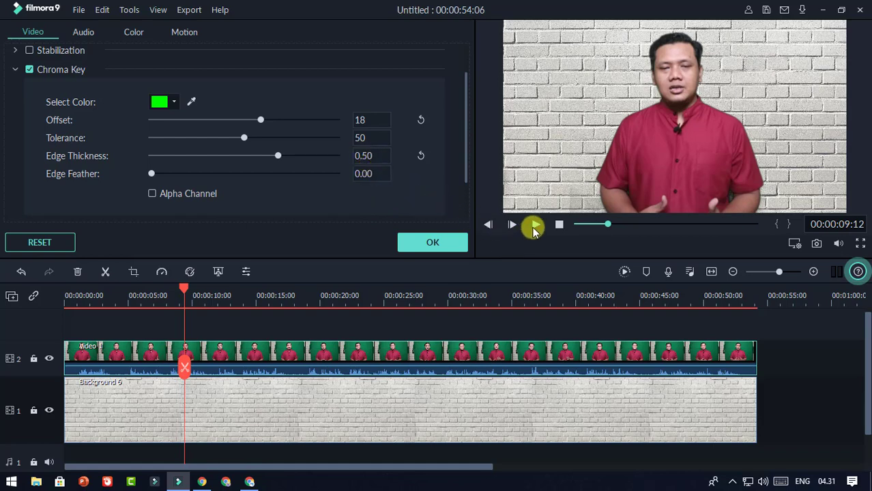
left_click(535, 228)
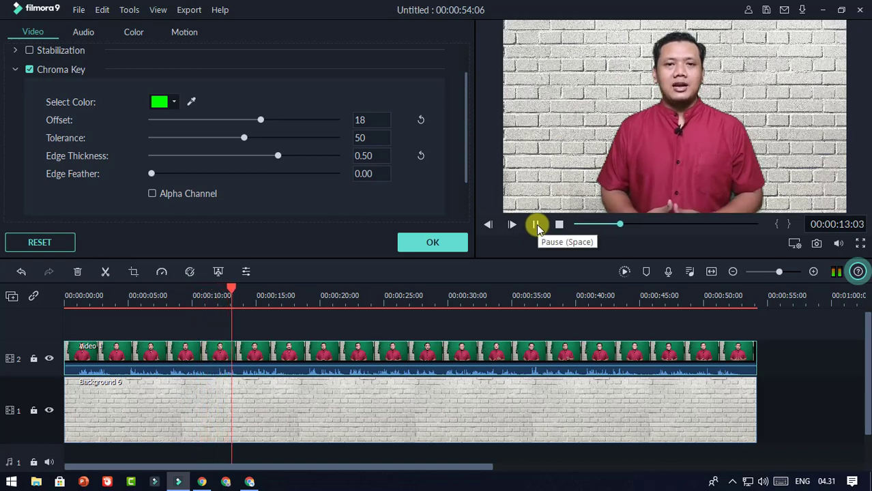
left_click(536, 224)
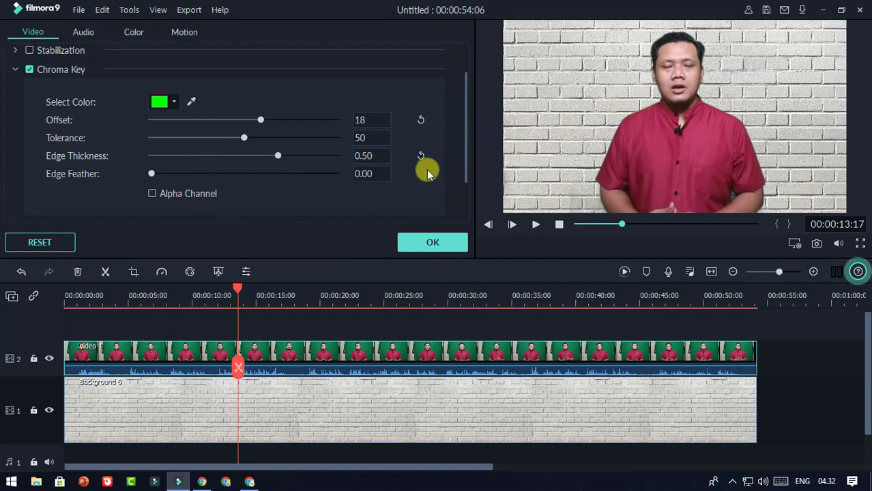
left_click(432, 243)
left_click_drag(236, 290, 44, 313)
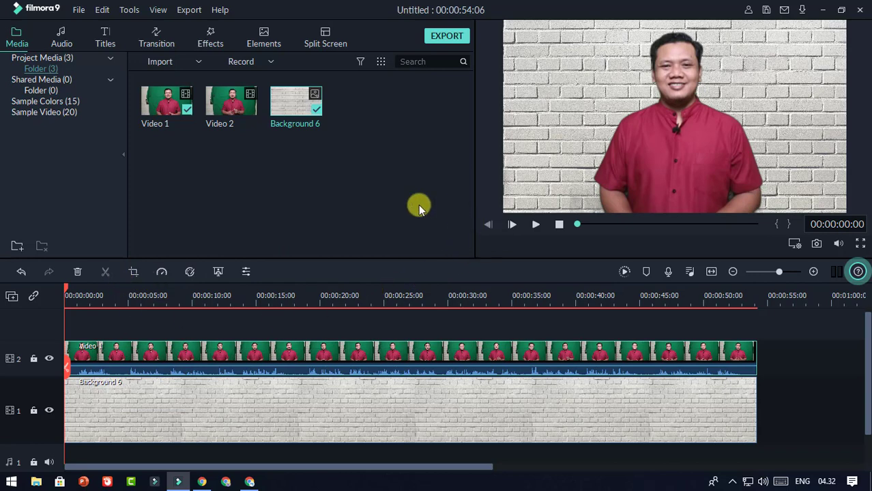
left_click(536, 225)
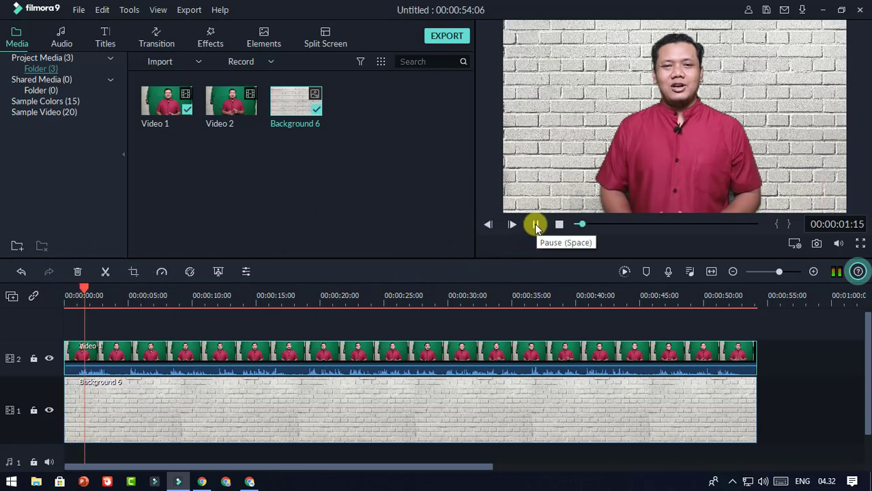
left_click(535, 224)
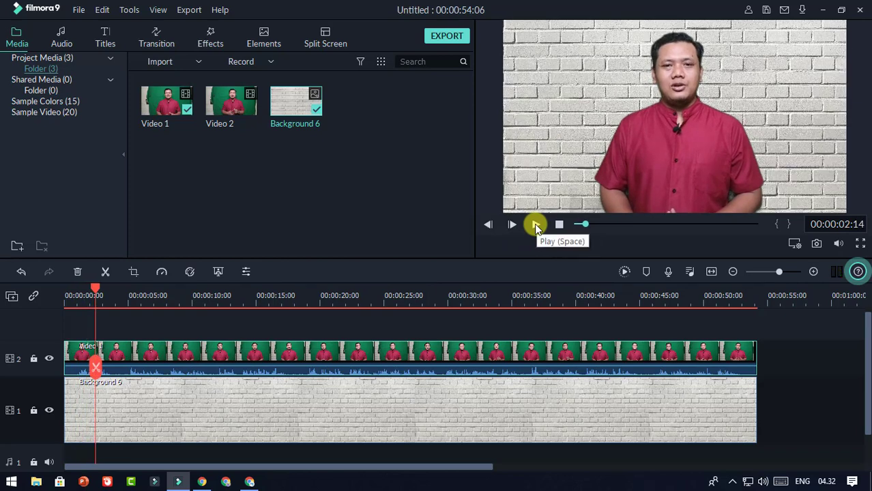
left_click(535, 224)
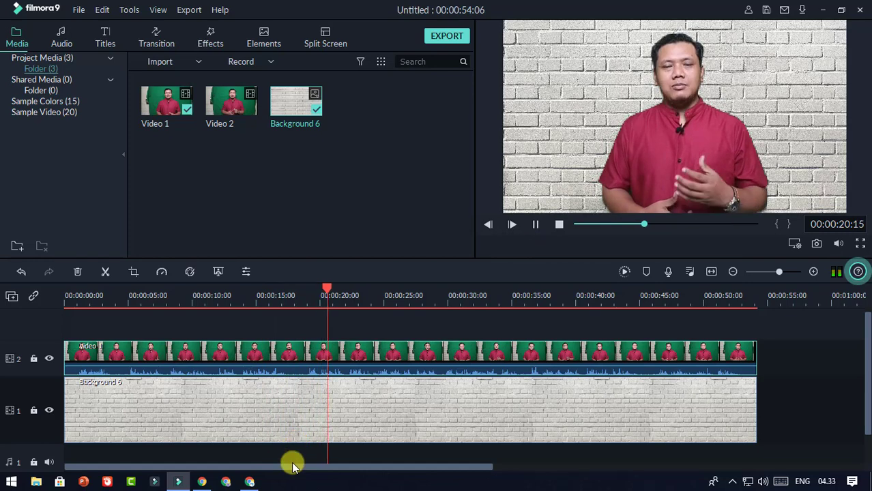
left_click_drag(298, 467, 316, 467)
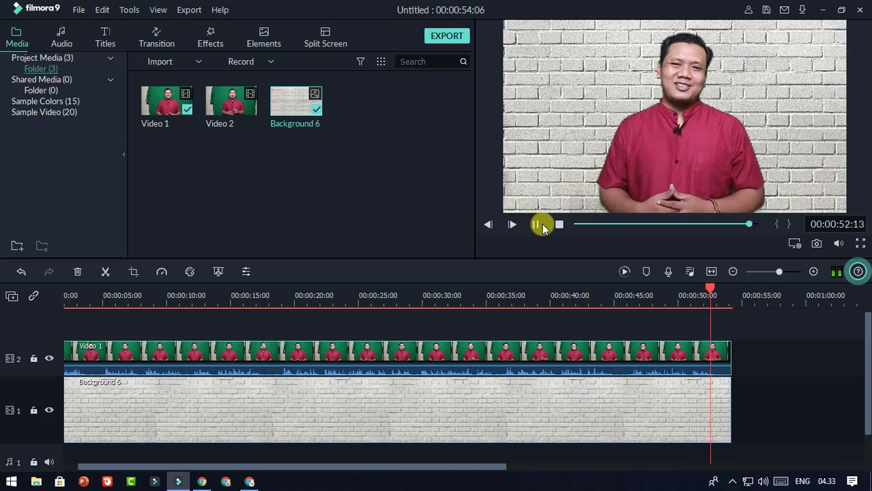
Step: Shorten Video 1's ending and align Background 6's right edge with it at 53:15
left_click(537, 225)
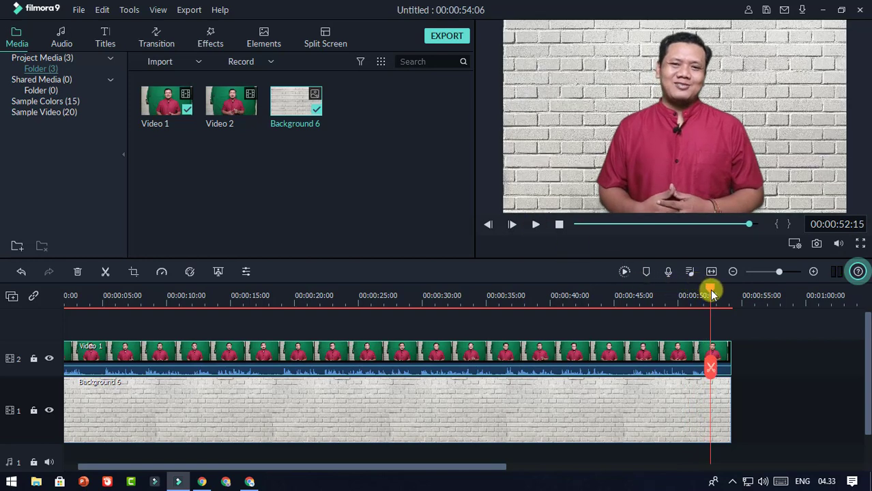
left_click_drag(712, 294, 722, 295)
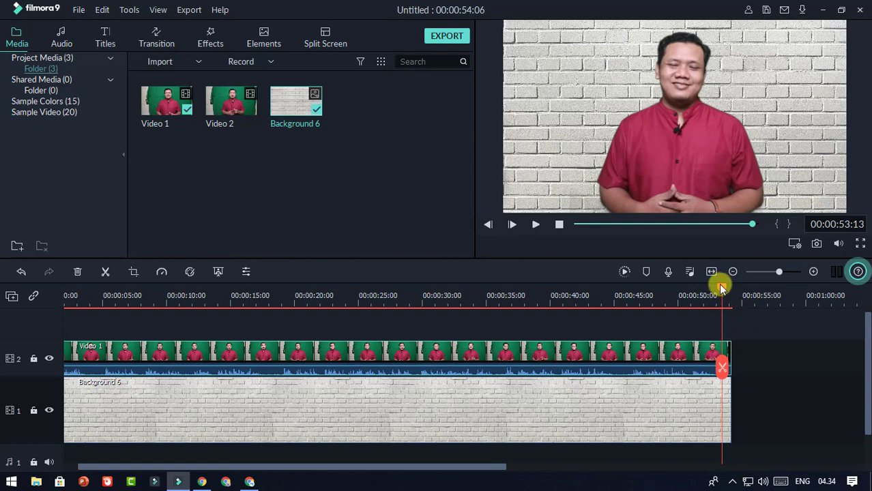
left_click_drag(724, 291, 725, 310)
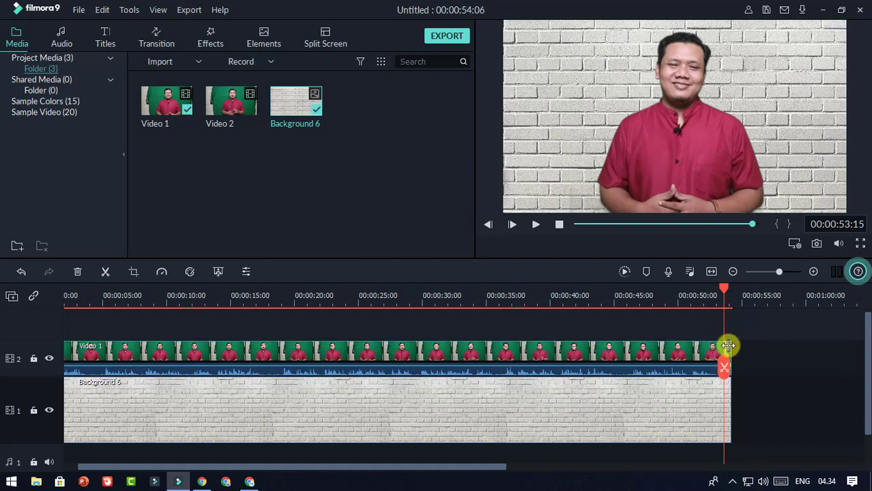
left_click_drag(728, 346, 724, 347)
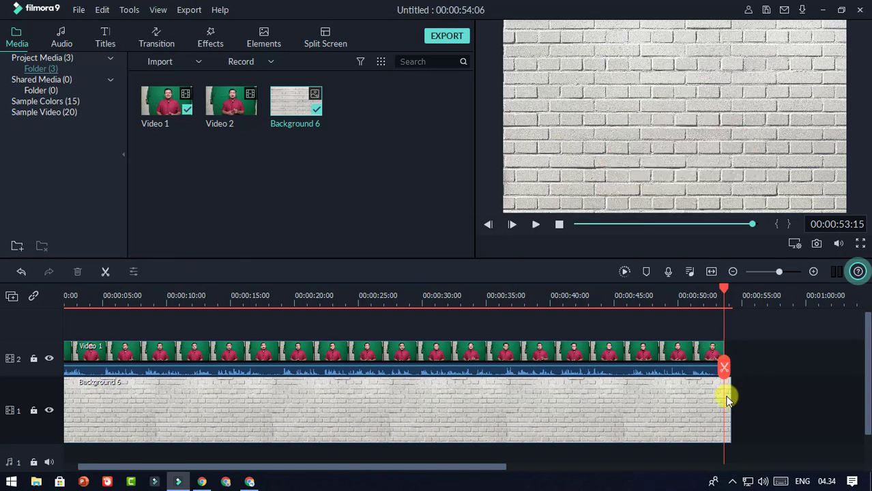
left_click(655, 405)
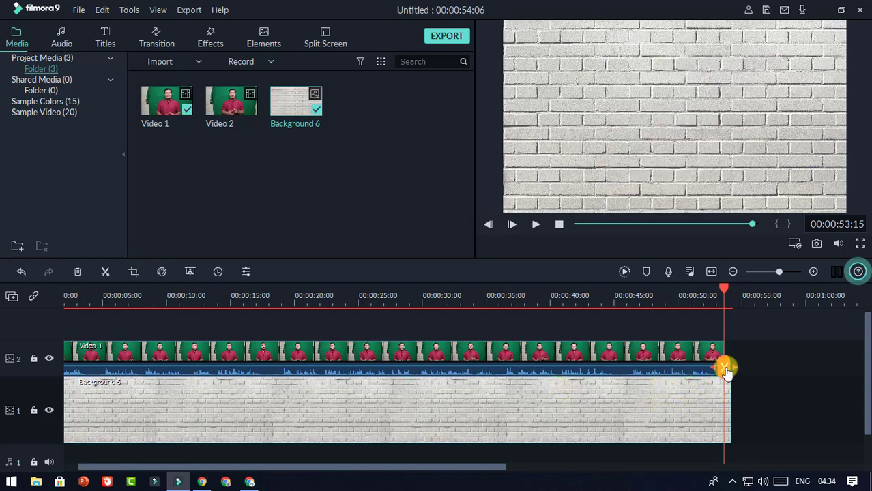
left_click_drag(727, 372, 727, 388)
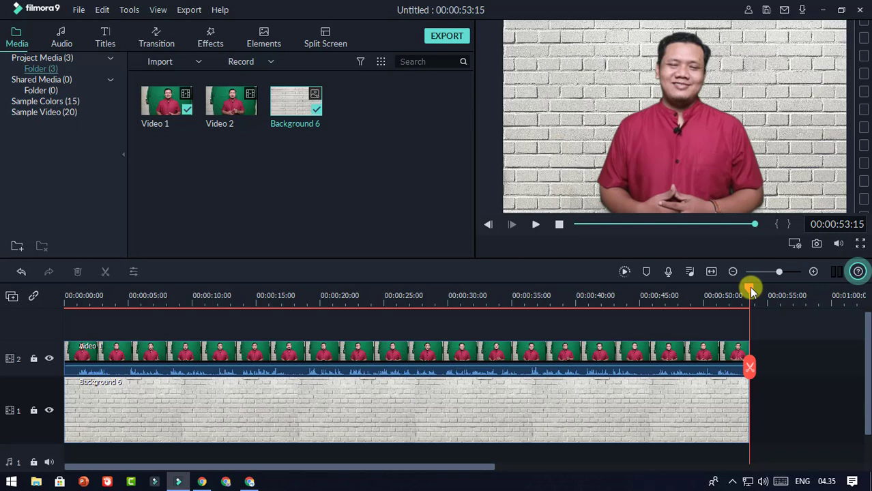
Step: Place Video 2 right after Video 1 on track 2 and play across the join
left_click_drag(750, 287, 731, 289)
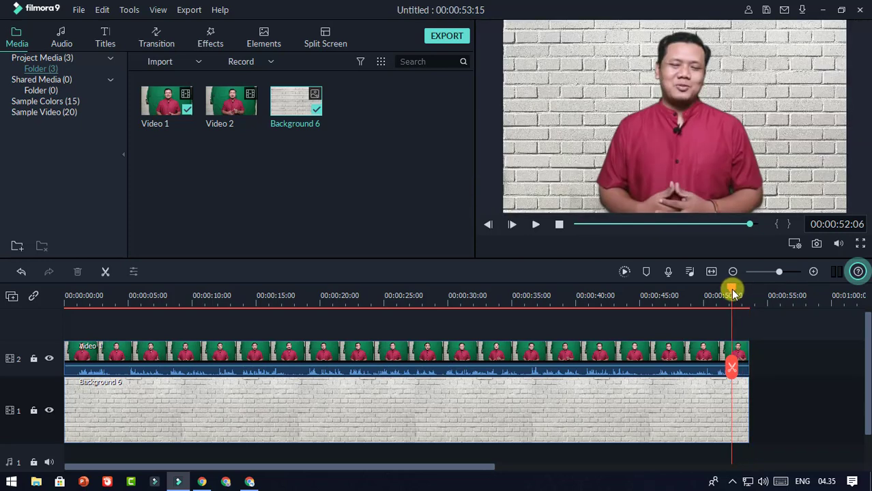
left_click(243, 104)
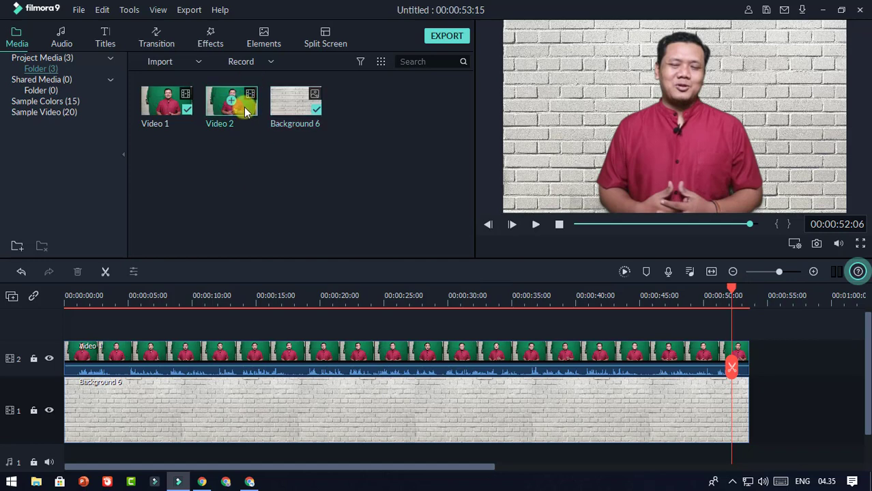
left_click_drag(244, 107, 750, 352)
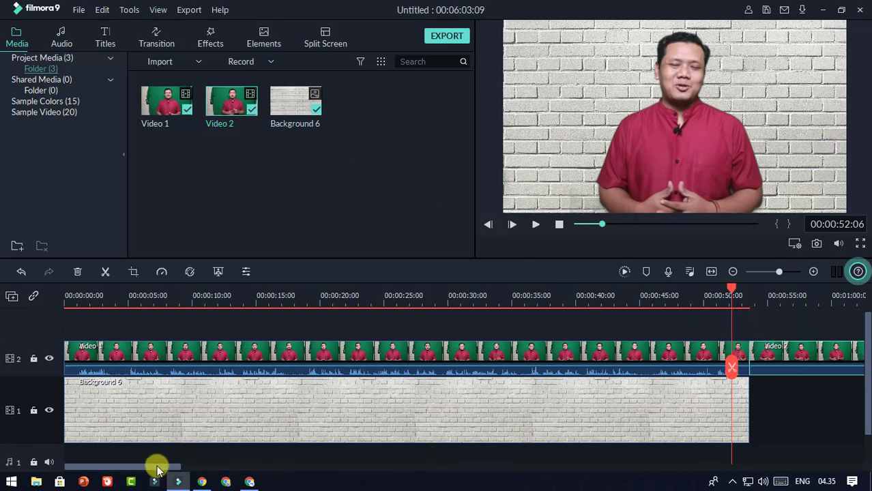
left_click_drag(155, 467, 237, 473)
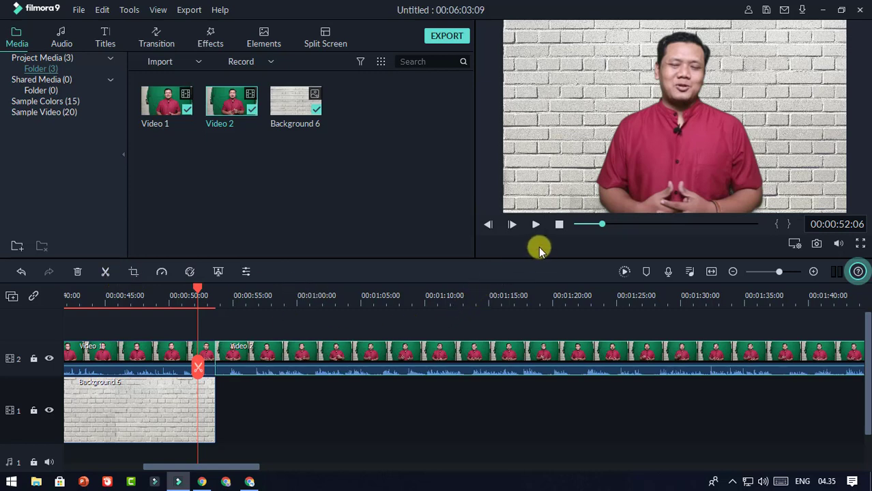
left_click_drag(196, 293, 187, 292)
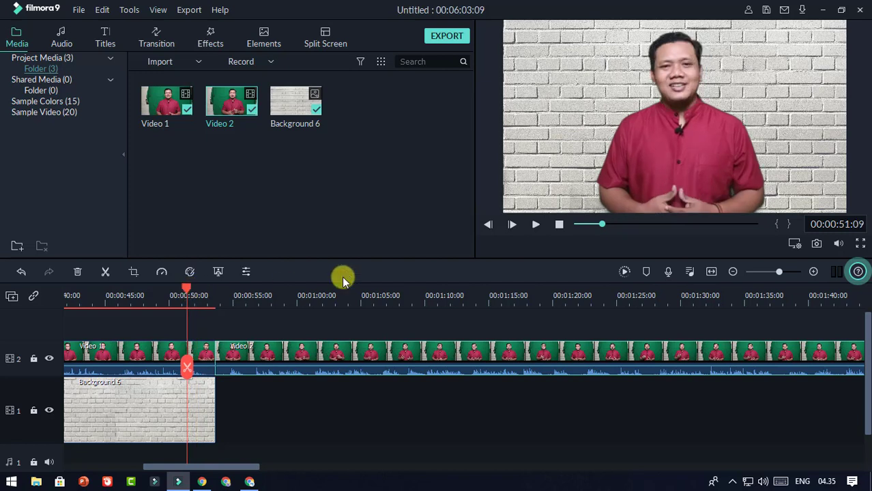
left_click(536, 226)
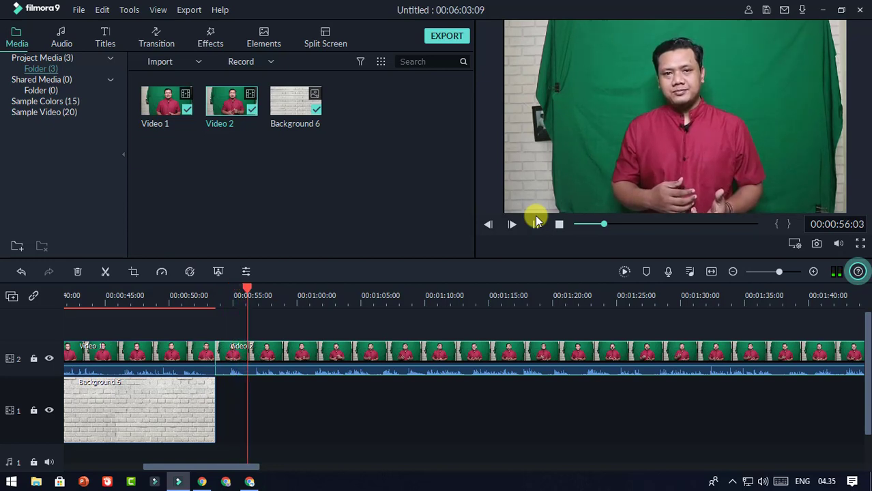
left_click(536, 224)
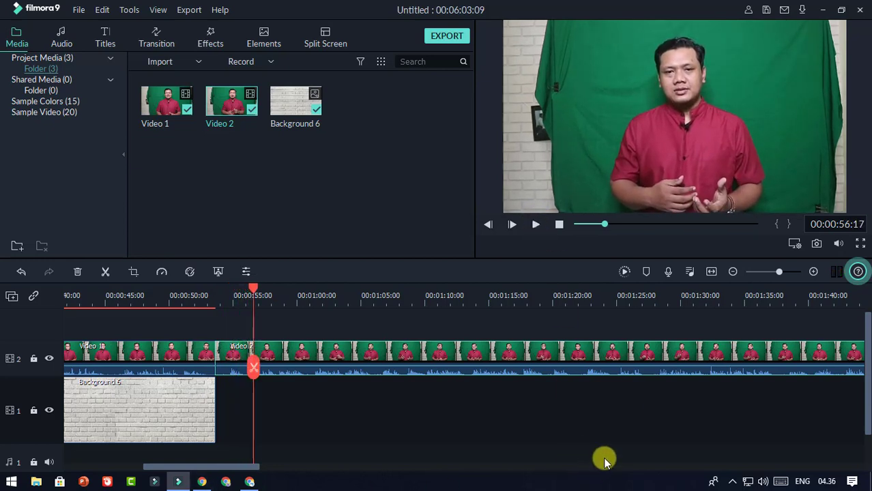
Step: Extend Background 6 so it continues under Video 2
left_click(337, 404)
left_click(178, 404)
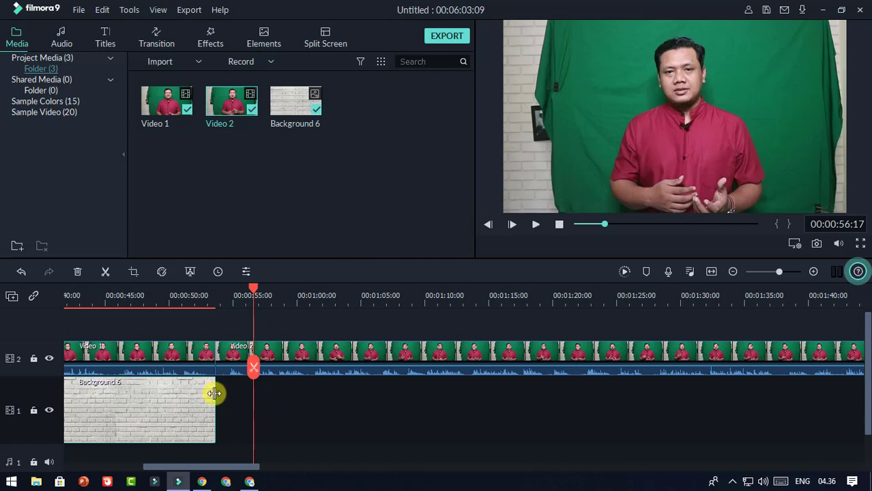
mouse_move(215, 393)
left_mouse_down()
mouse_move(749, 393)
mouse_move(217, 394)
left_mouse_up()
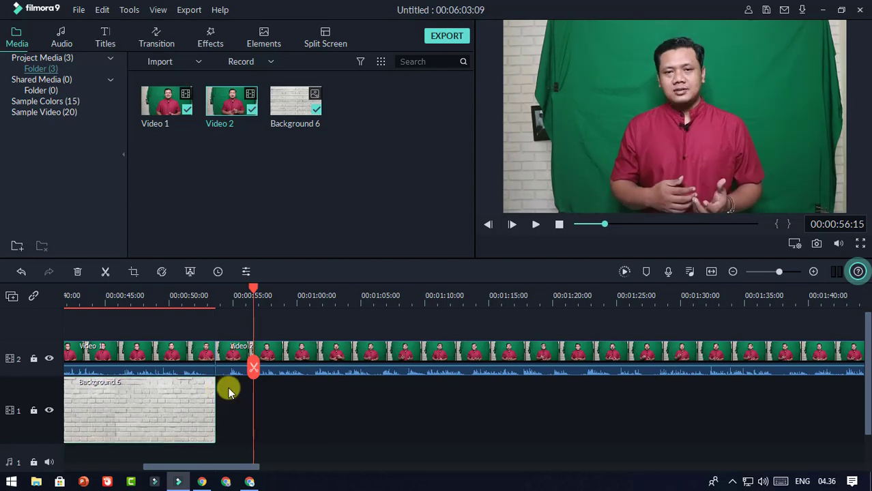
Step: Import the Background 4 image and place it on the background track after Background 6
left_click(196, 59)
left_click(195, 77)
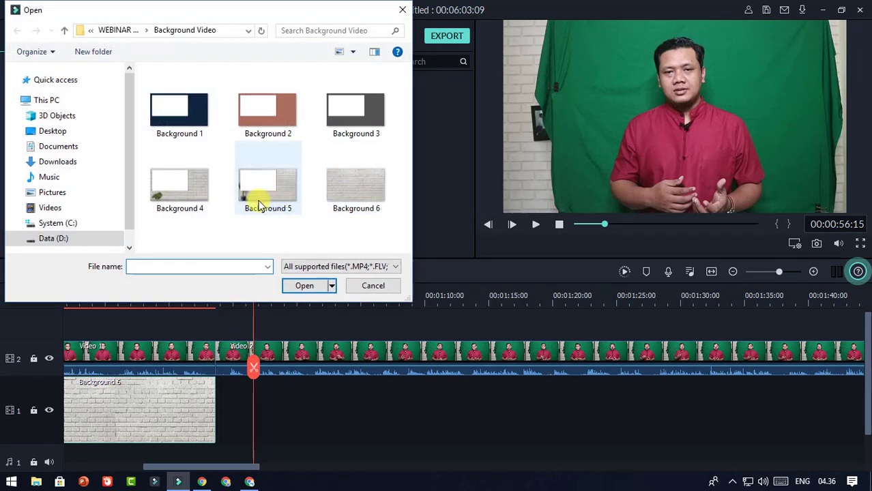
left_click(203, 197)
left_click(304, 286)
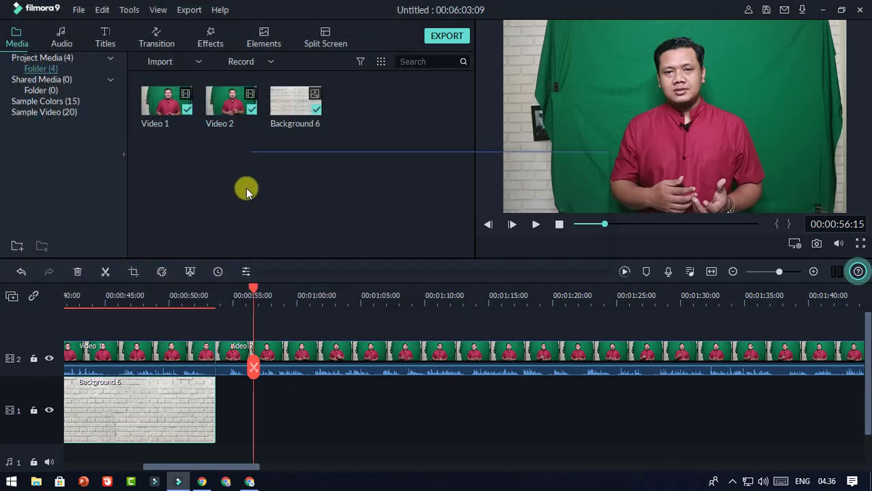
left_click_drag(323, 352, 222, 395)
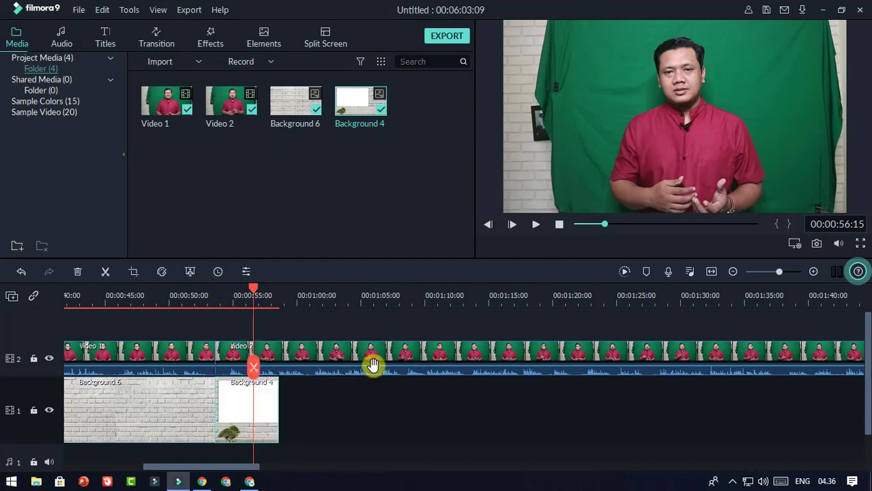
left_click_drag(327, 295, 697, 390)
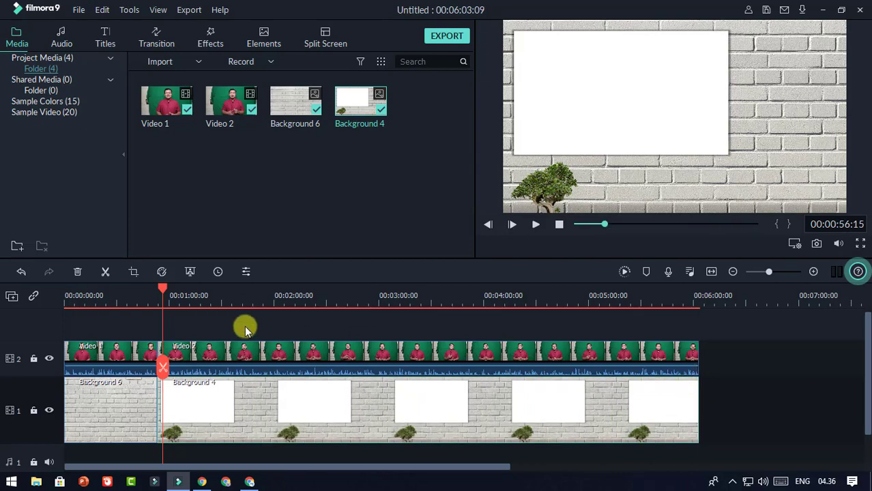
left_click_drag(254, 296, 466, 296)
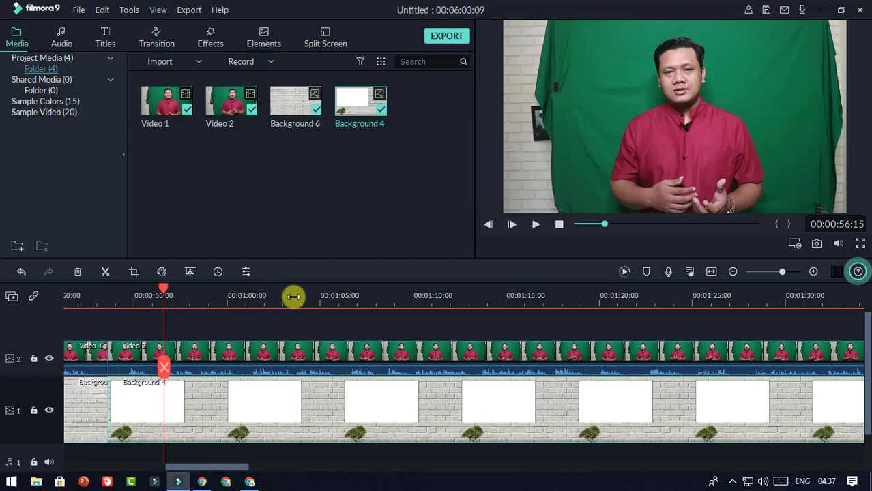
left_click_drag(293, 296, 327, 317)
left_click_drag(205, 468, 202, 470)
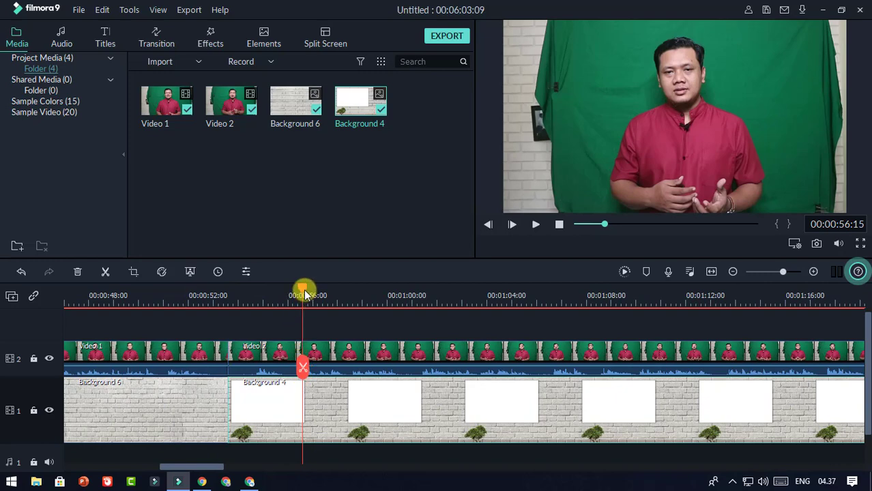
left_click_drag(305, 294, 198, 297)
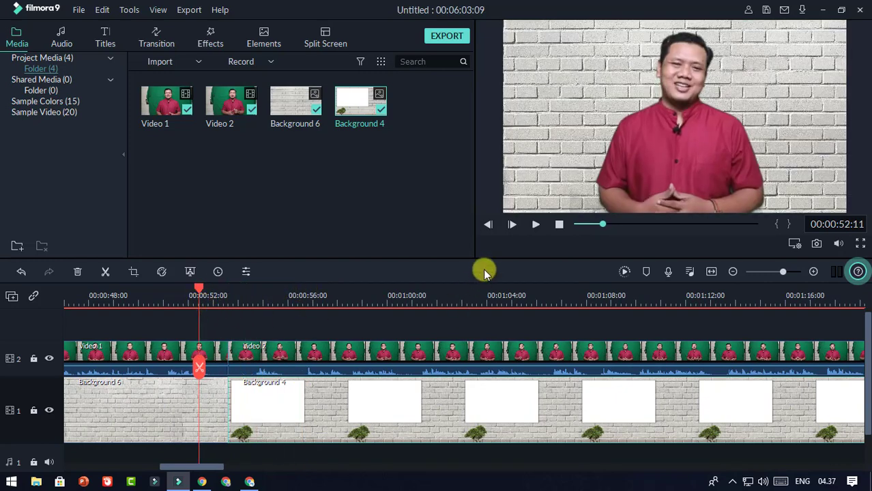
left_click_drag(199, 294, 180, 294)
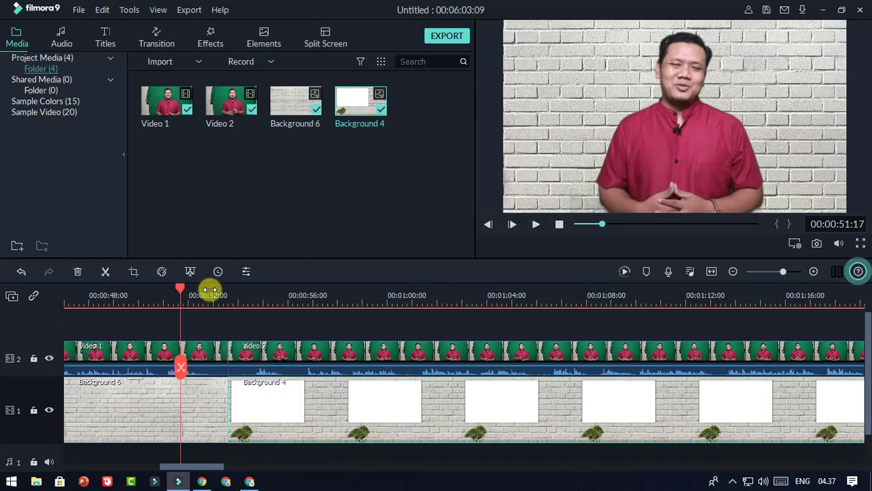
left_click(535, 226)
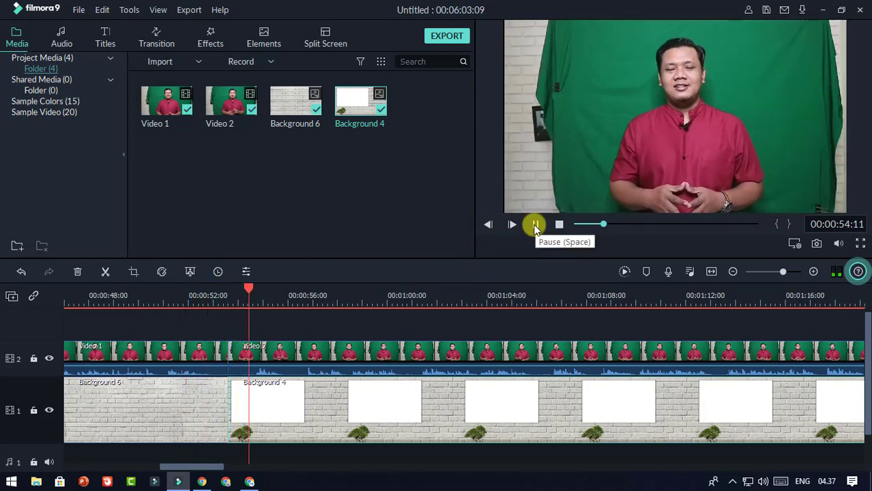
Step: Crop Video 2 with a Custom ratio to a 1045 × 856 frame tight around the presenter
left_click(535, 226)
left_click(409, 346)
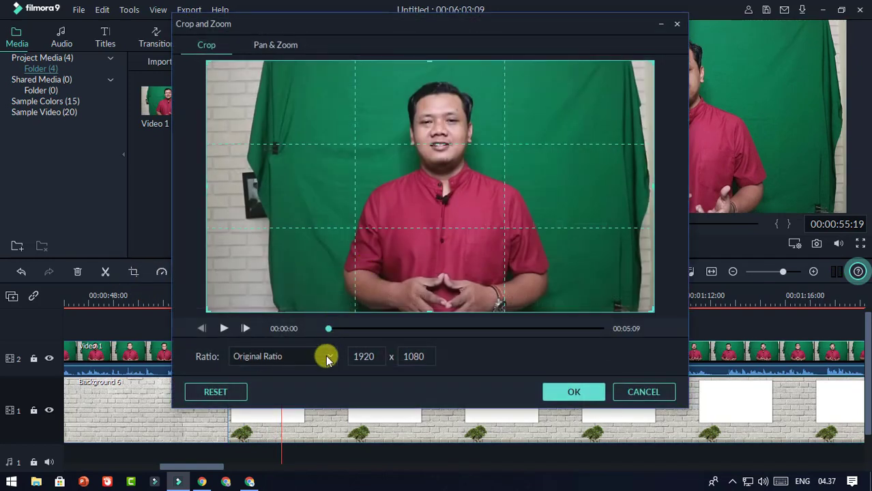
left_click(326, 354)
left_click(274, 434)
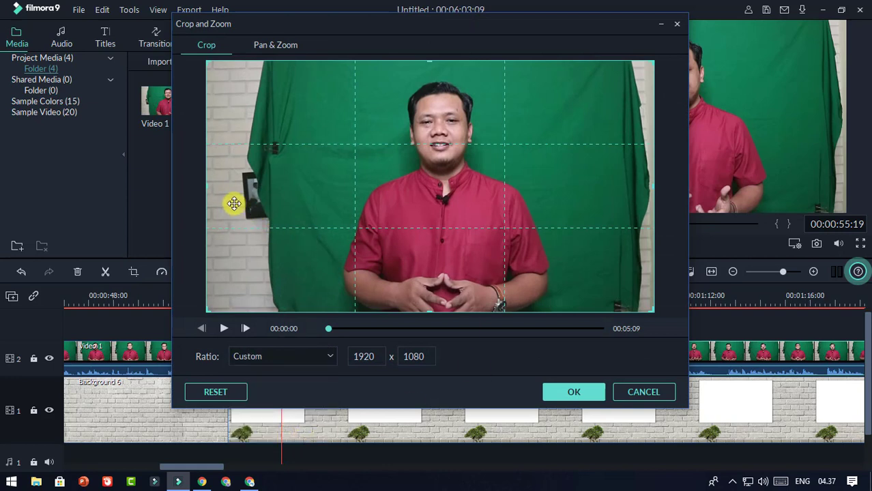
left_click_drag(207, 189, 230, 191)
left_click_drag(307, 199, 322, 198)
left_click_drag(651, 186, 562, 203)
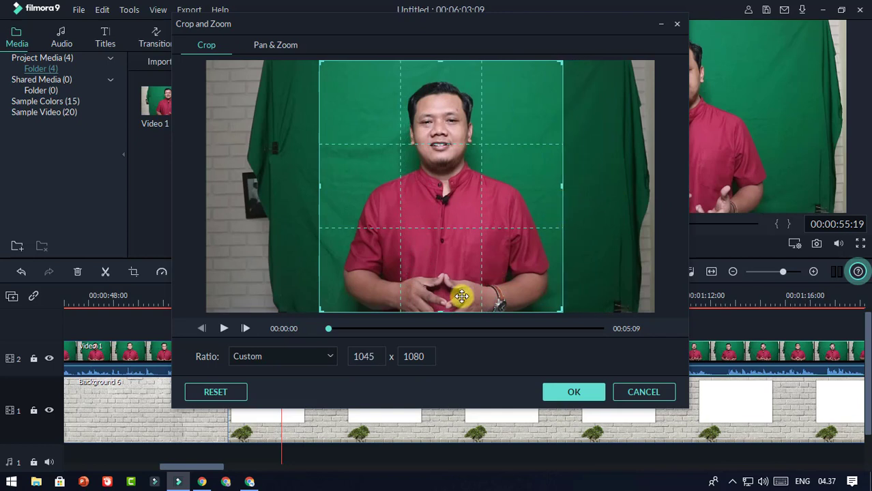
left_click_drag(442, 312, 452, 267)
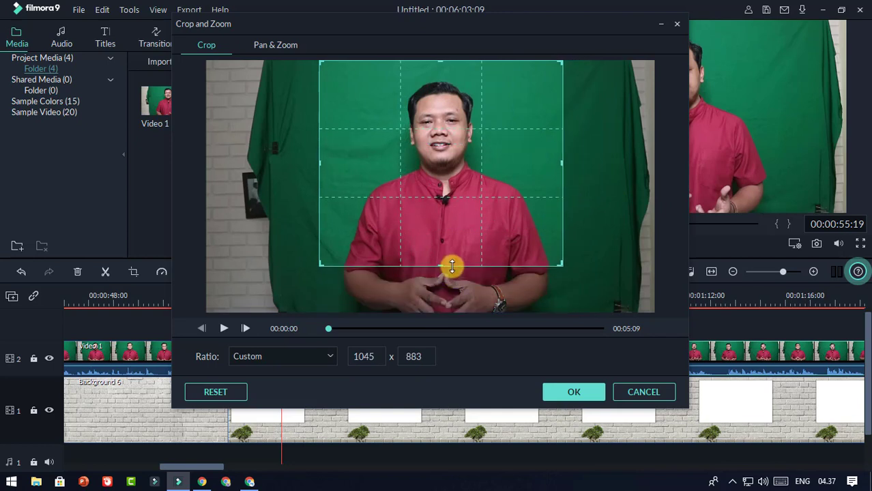
left_click_drag(441, 60, 439, 66)
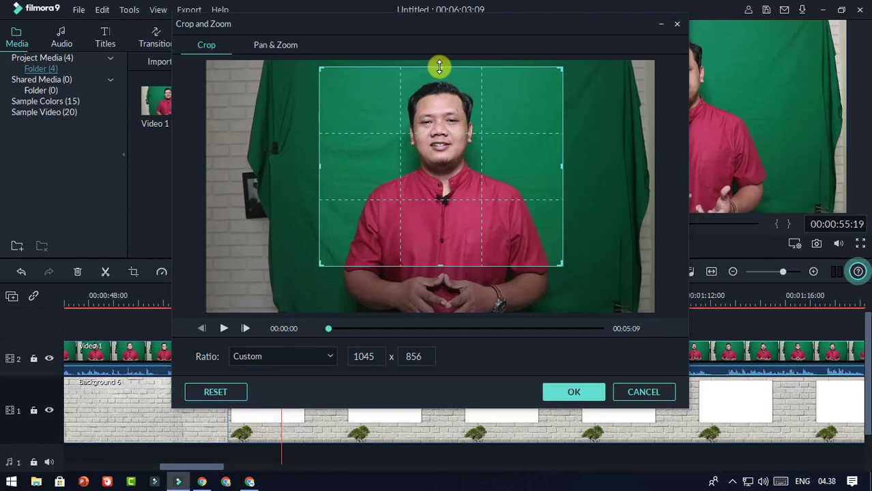
left_click(582, 392)
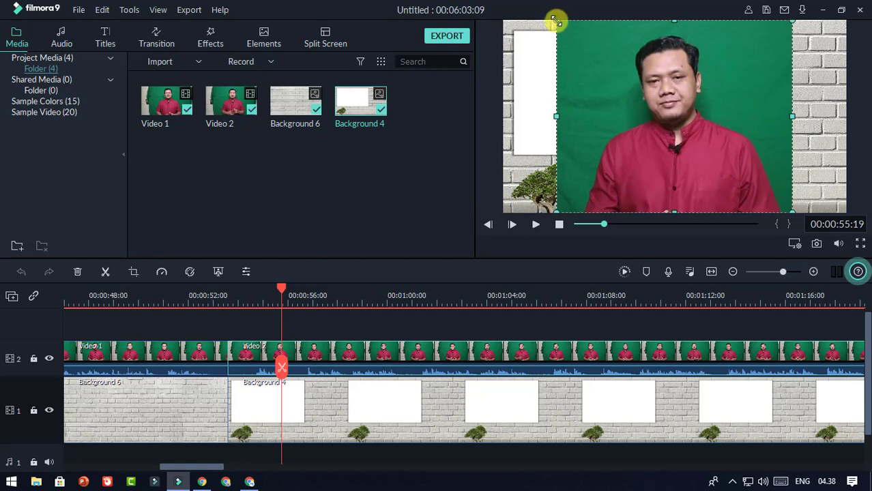
Step: Resize the presenter clip and position it in the lower-right corner beside the whiteboard
left_click_drag(557, 21, 765, 133)
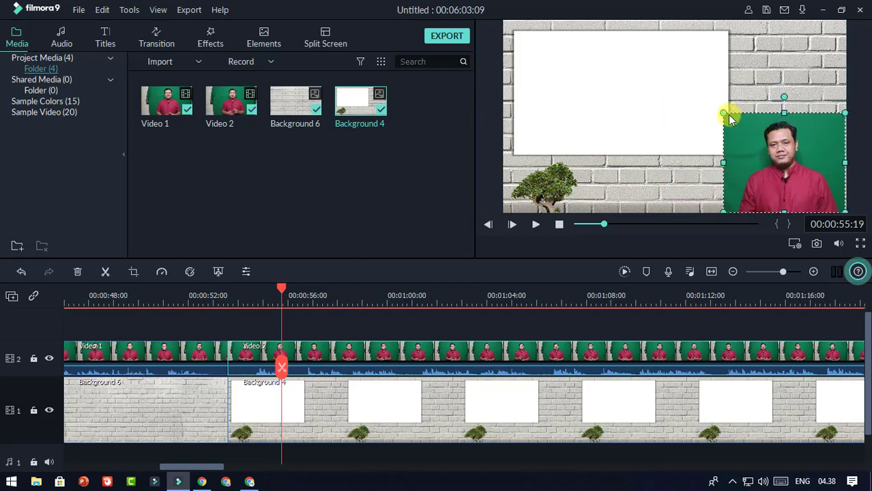
left_click_drag(720, 107, 701, 94)
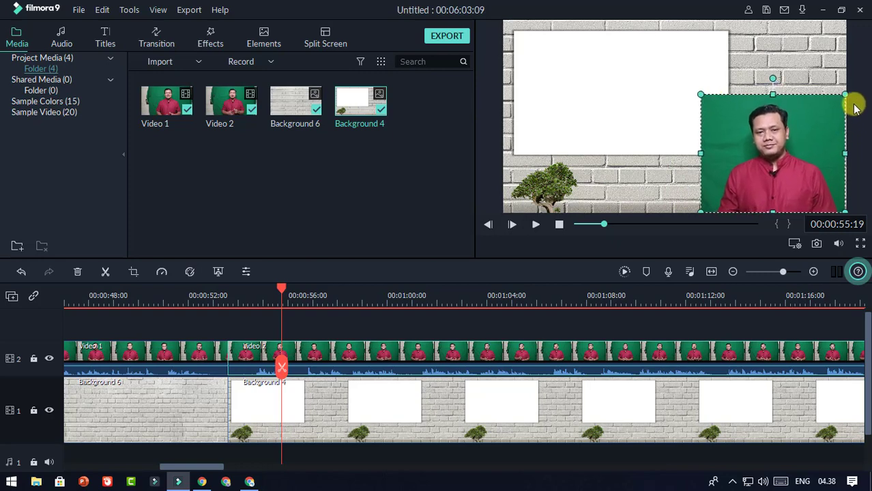
left_click_drag(847, 97, 846, 93)
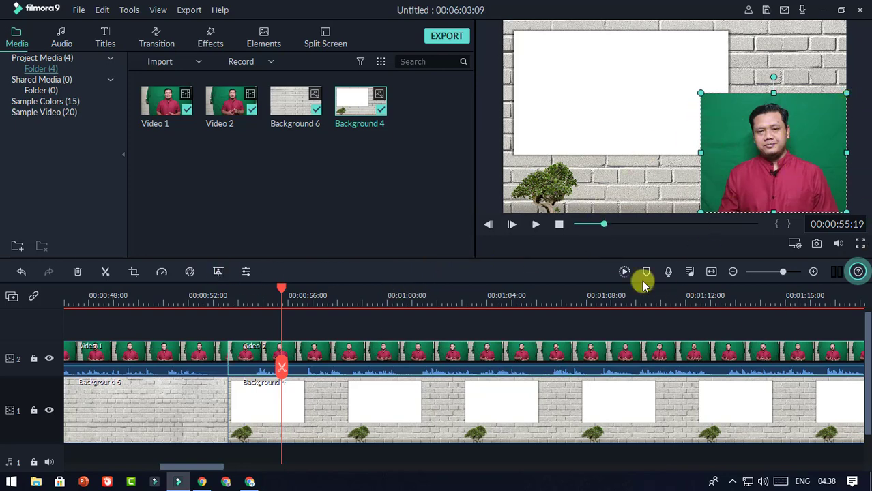
Step: Apply Chroma Key to Video 2 with Offset 18 and Edge Thickness reset to 0.00
left_click(219, 271)
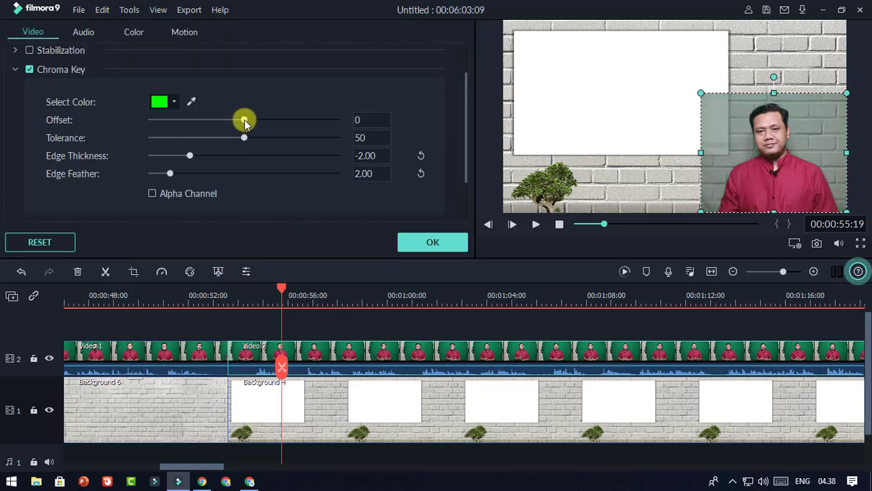
left_click_drag(248, 121, 258, 120)
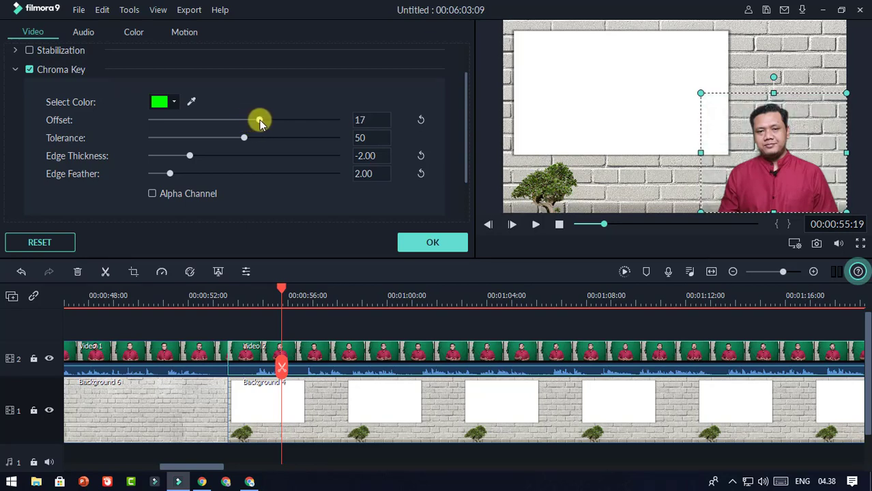
left_click_drag(261, 121, 261, 124)
left_click(420, 155)
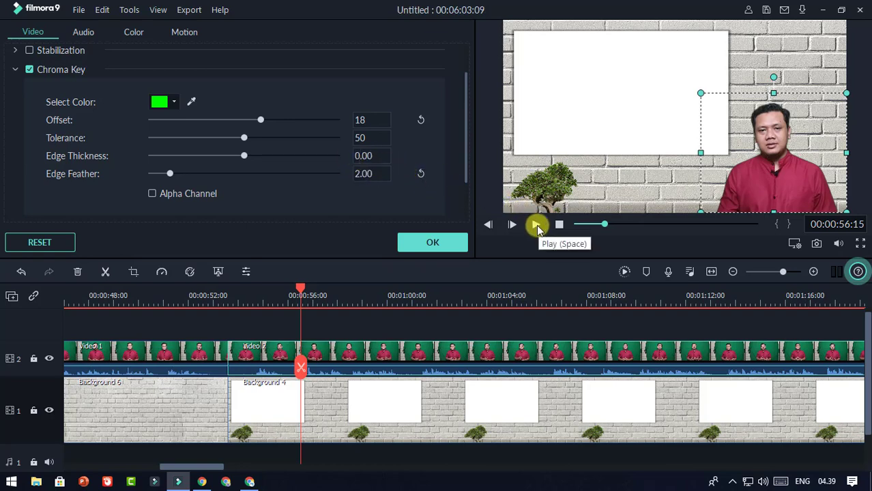
Step: Play back from around 0:53 to check the keyed presenter over the brick wall
left_click(537, 226)
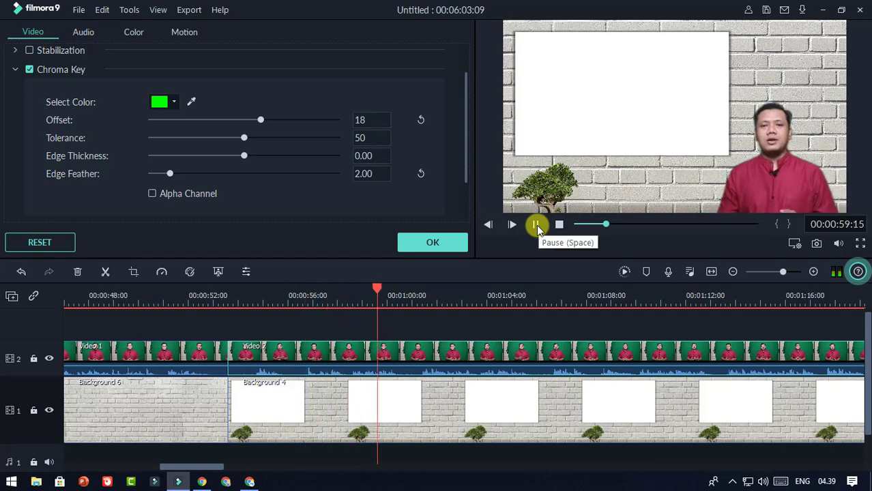
left_click(537, 226)
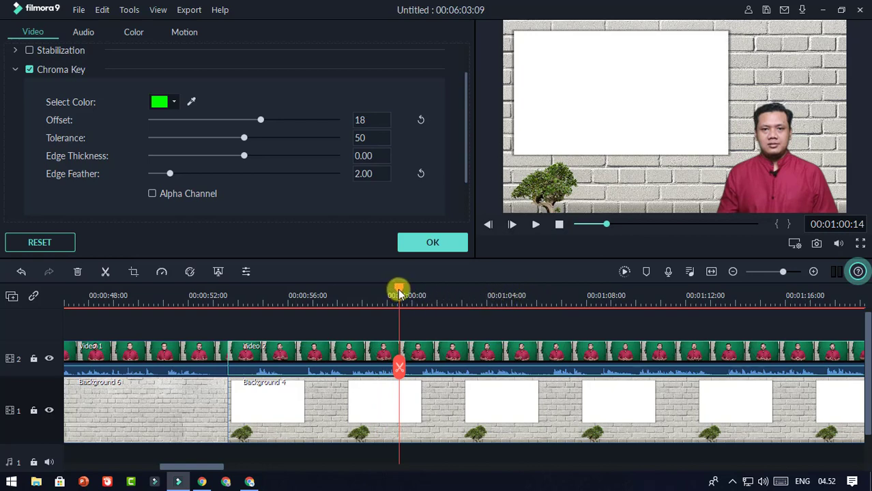
left_click_drag(401, 294, 230, 320)
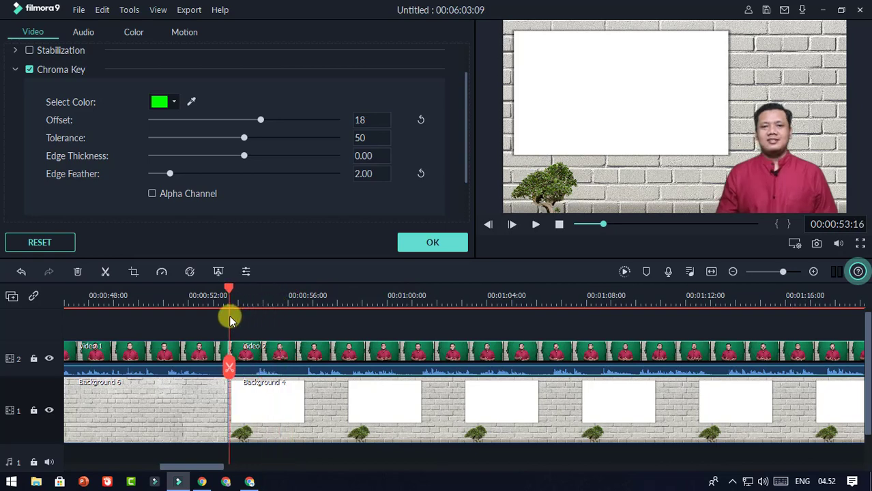
left_click(538, 224)
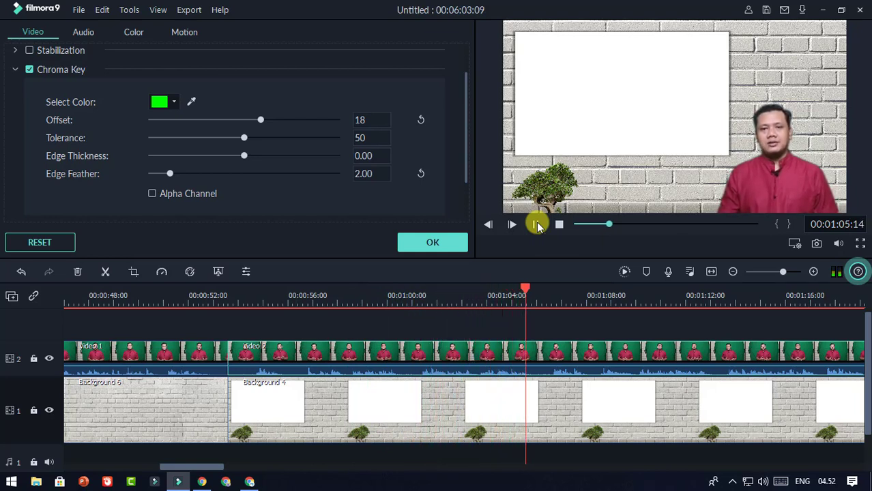
left_click(537, 225)
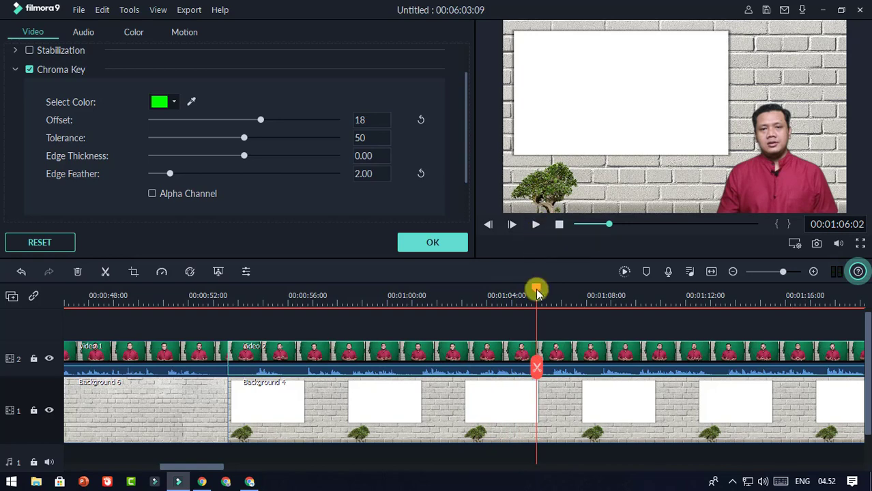
left_click_drag(537, 292, 247, 330)
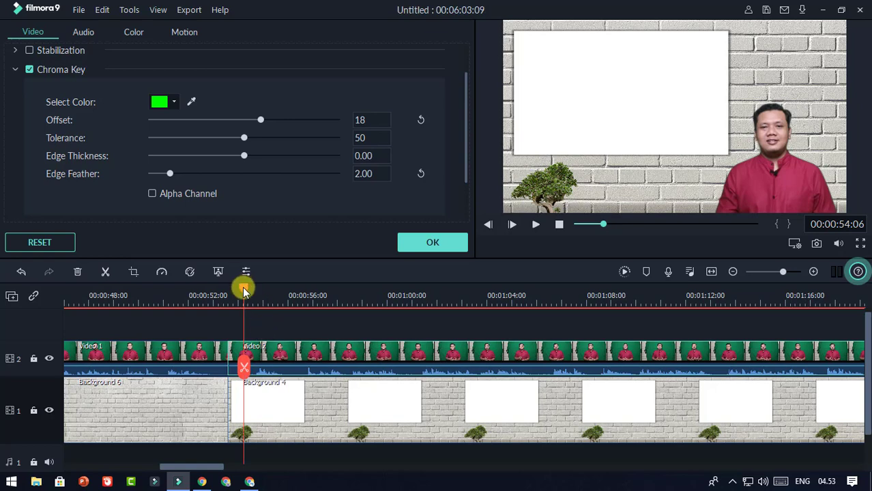
Step: Split Video 2 and Background 4 at the playhead and delete the short leading piece
left_click(271, 404)
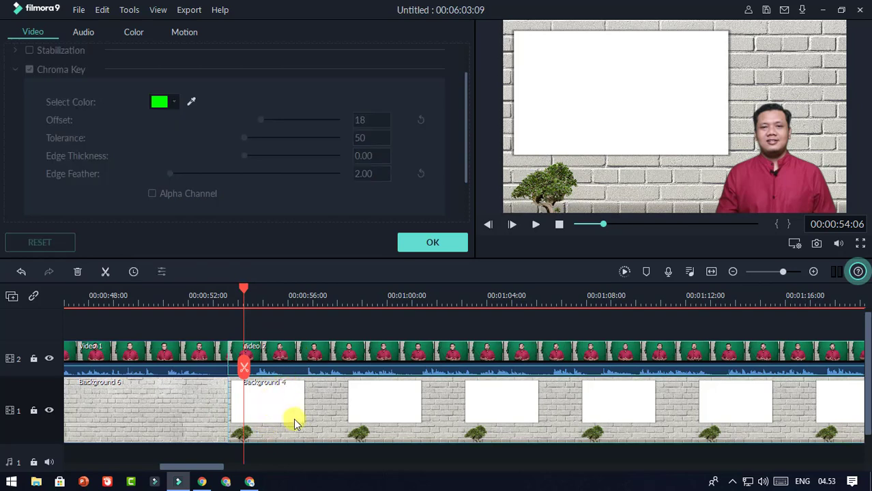
left_click(245, 371)
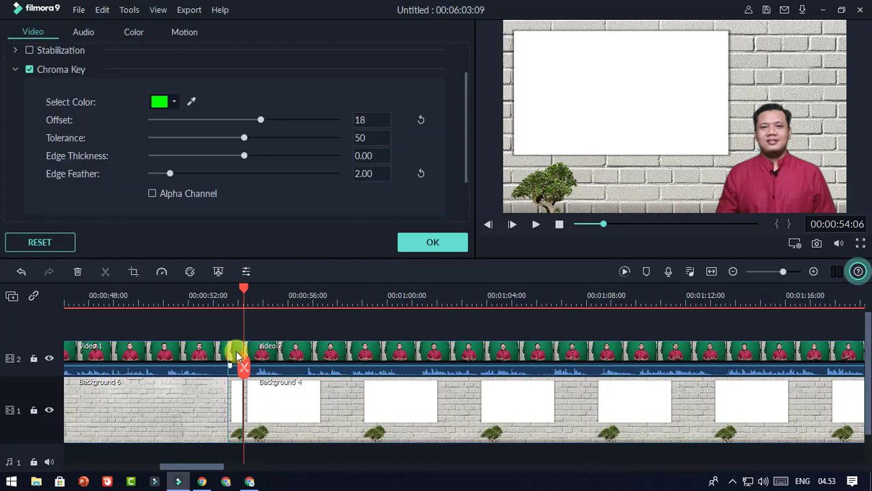
left_click(232, 387)
left_click(233, 352)
key("Delete")
left_click(234, 387)
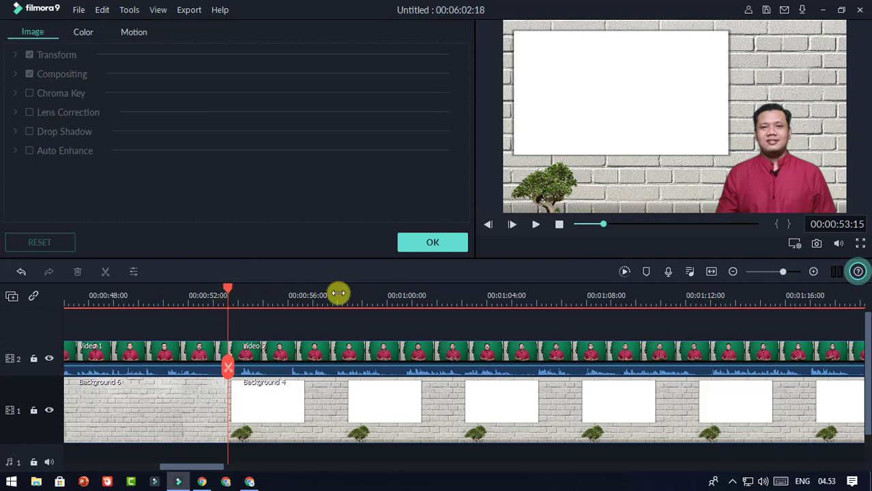
Step: Preview the trimmed cut and close the clip settings panel
left_click(537, 225)
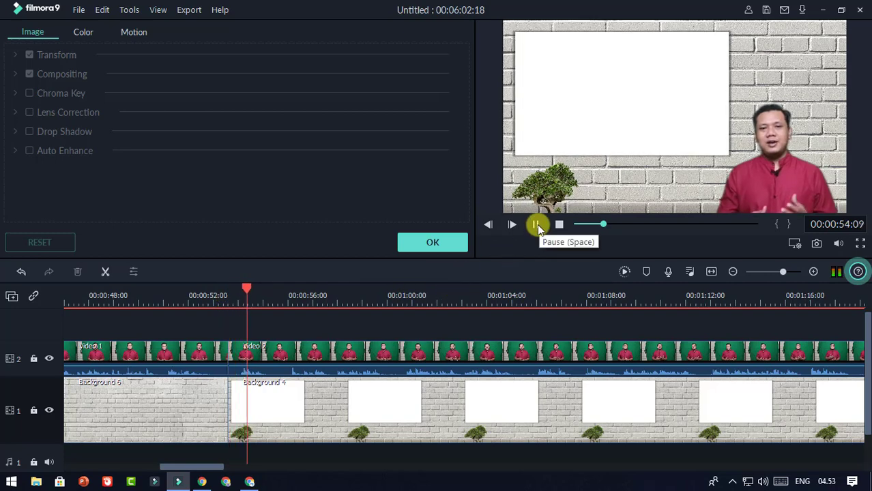
left_click(537, 225)
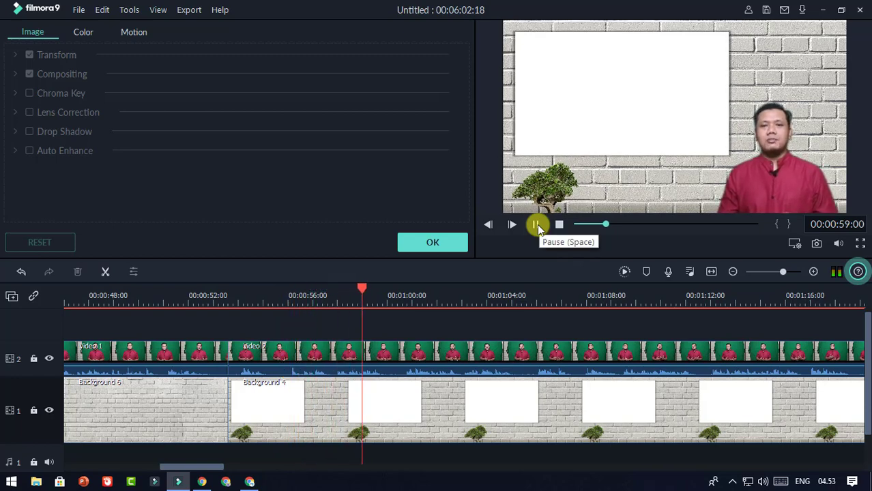
left_click(537, 225)
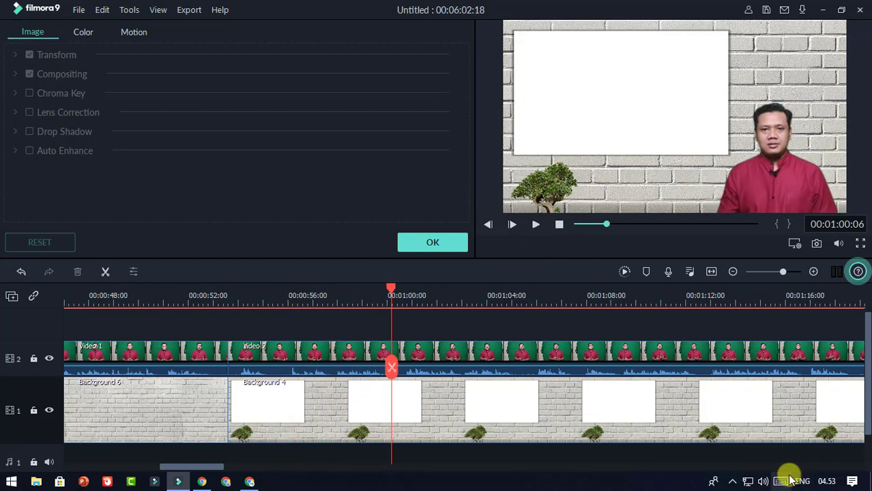
left_click(461, 244)
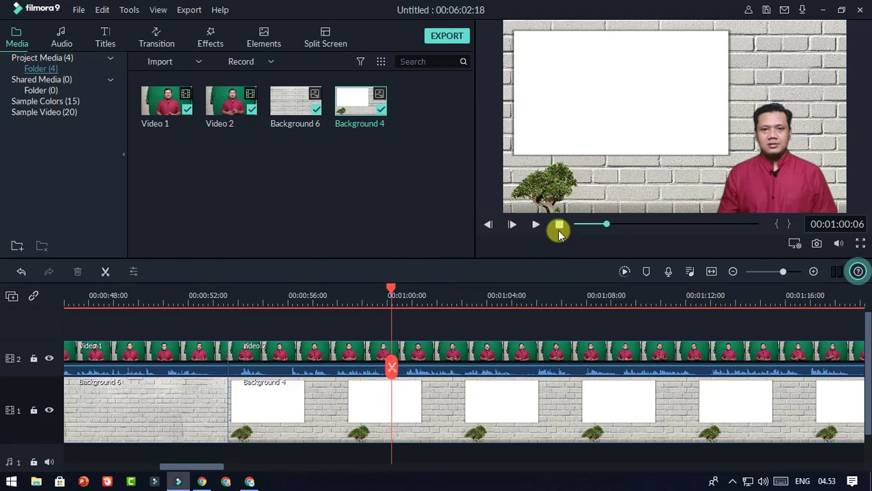
Step: Apply the Low Bass equalizer preset to the Video 1 clip's audio and confirm
left_click(559, 226)
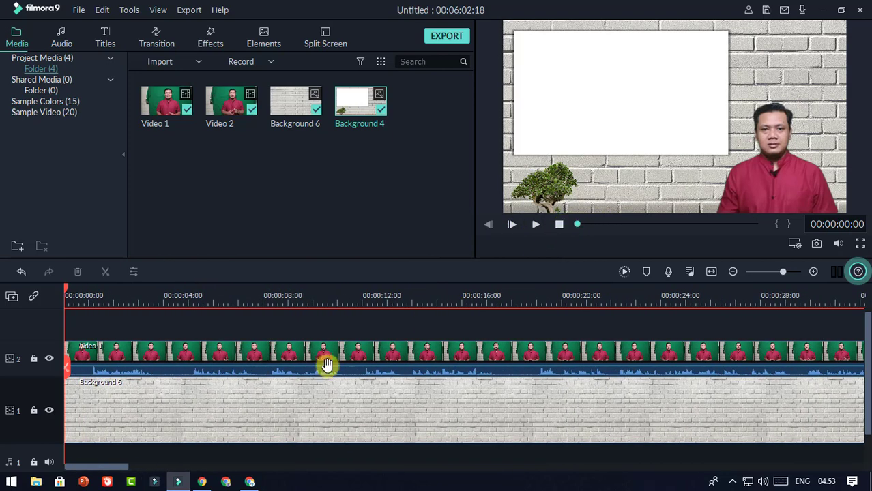
left_click_drag(387, 295, 293, 294)
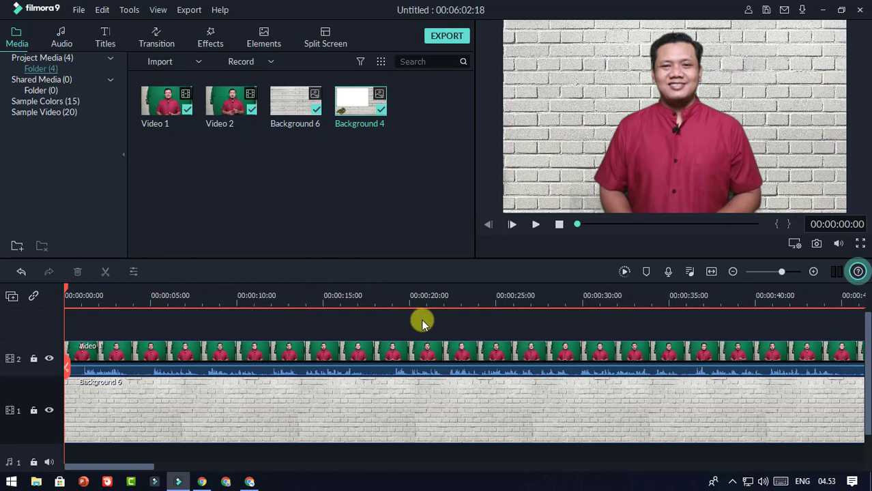
left_click_drag(430, 300, 356, 296)
left_click(294, 349)
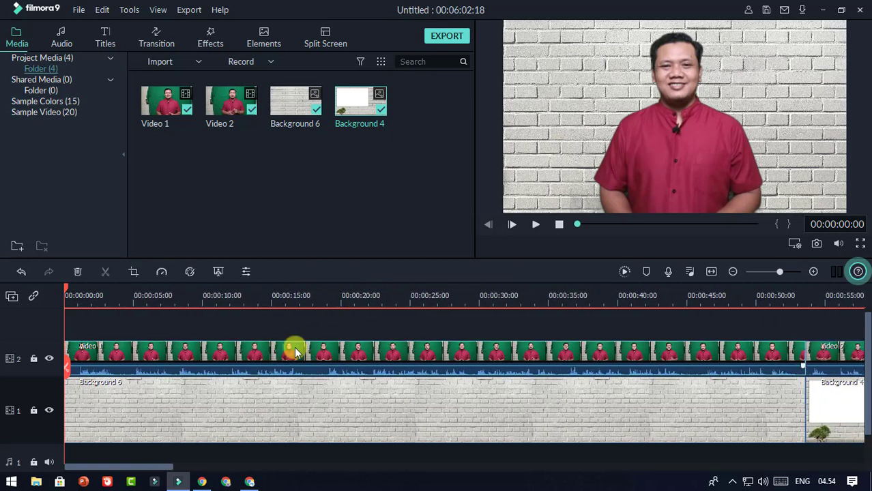
double_click(282, 349)
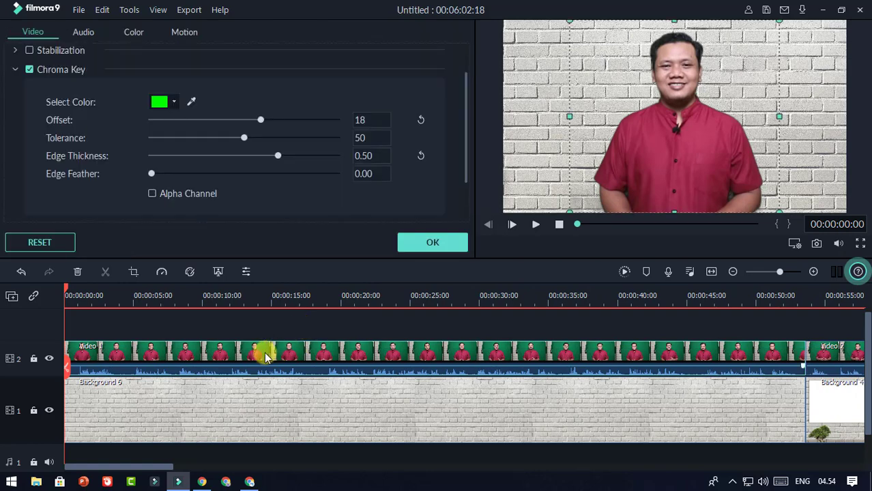
left_click(83, 31)
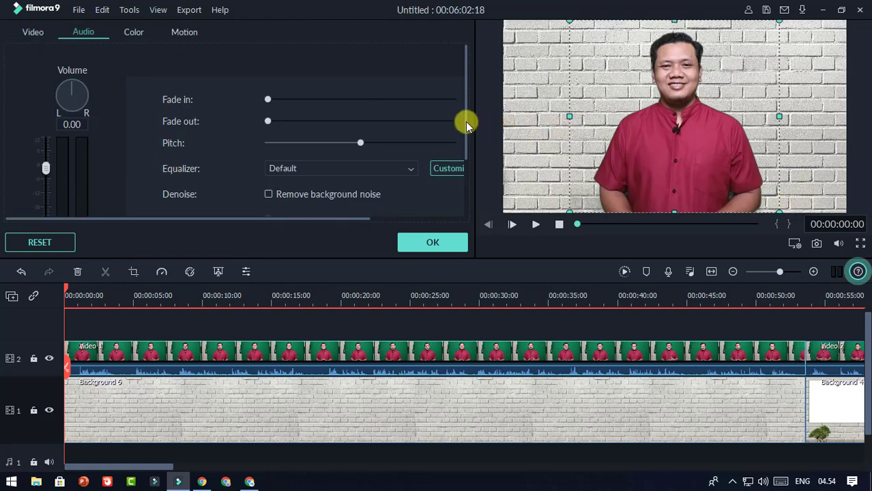
left_click_drag(466, 125, 476, 163)
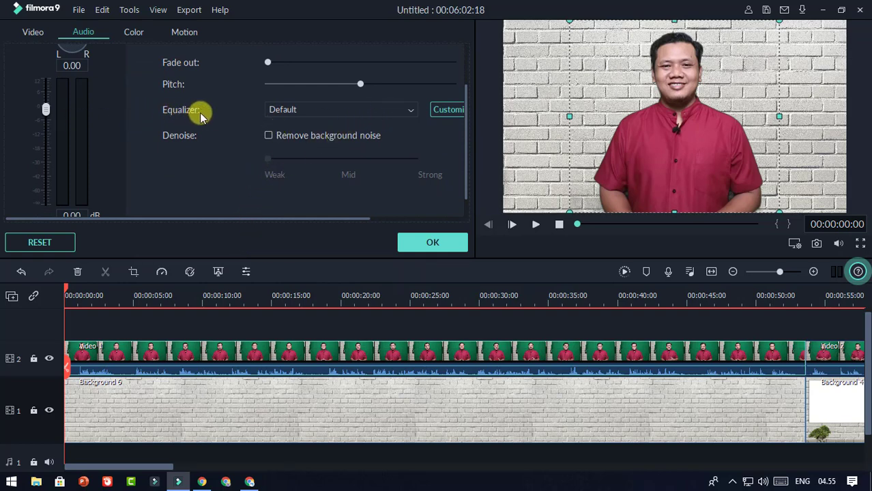
left_click(401, 114)
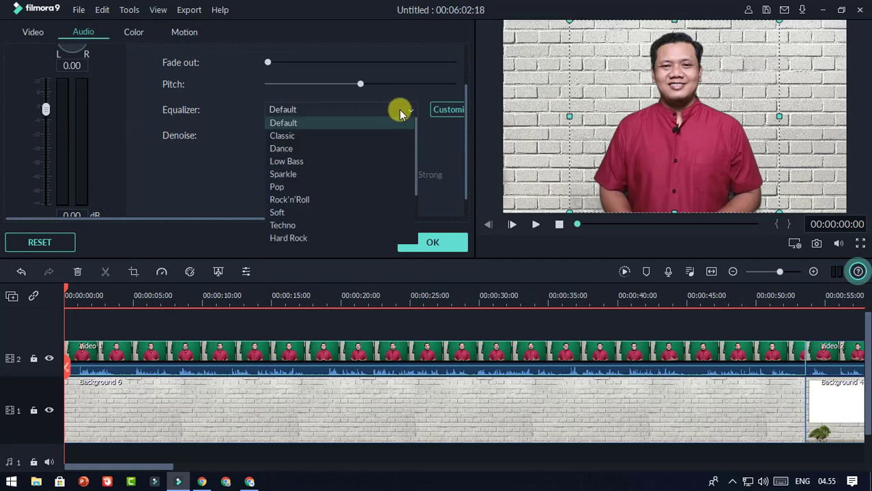
left_click(311, 163)
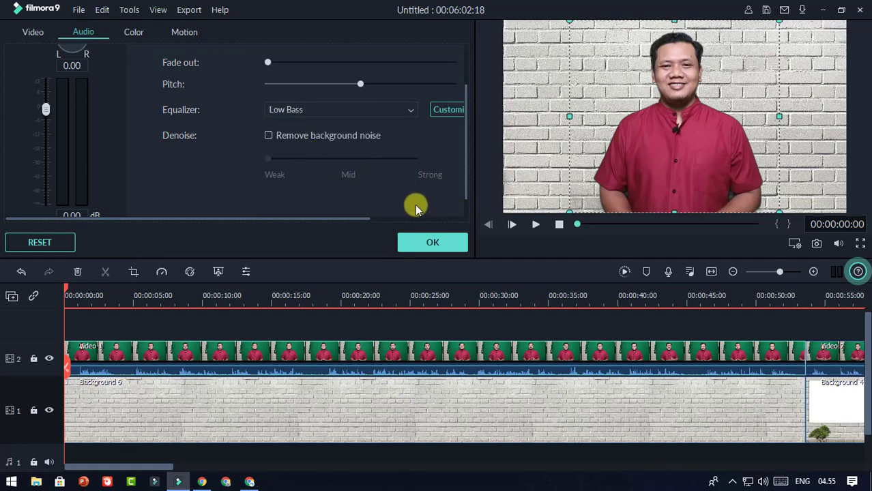
left_click_drag(397, 299, 305, 296)
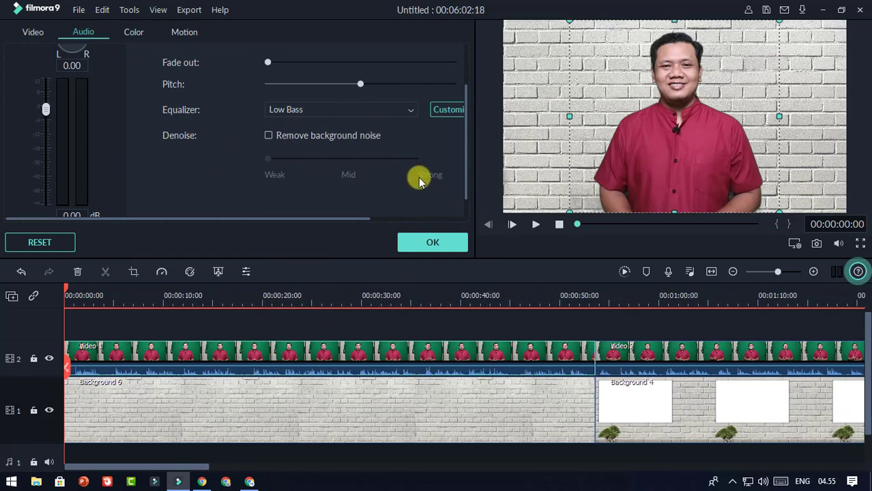
left_click(436, 243)
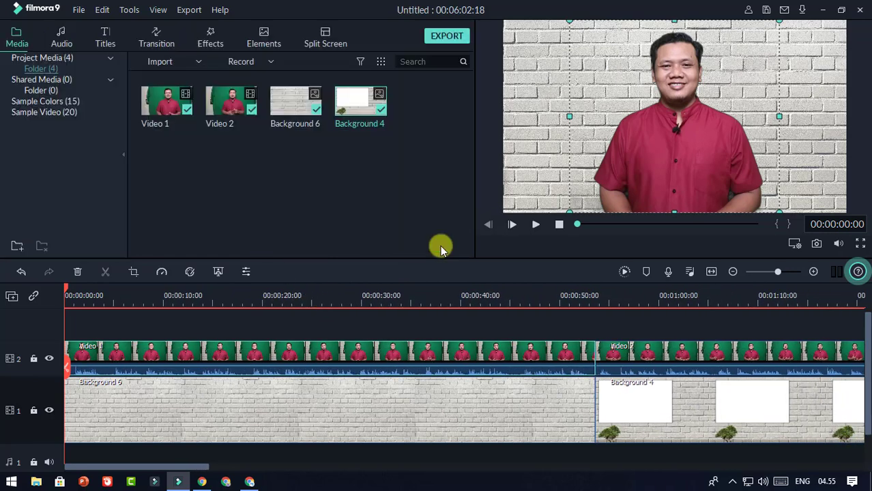
Step: Set the Video 2 clip's audio equalizer to the Low Bass preset
left_click(534, 227)
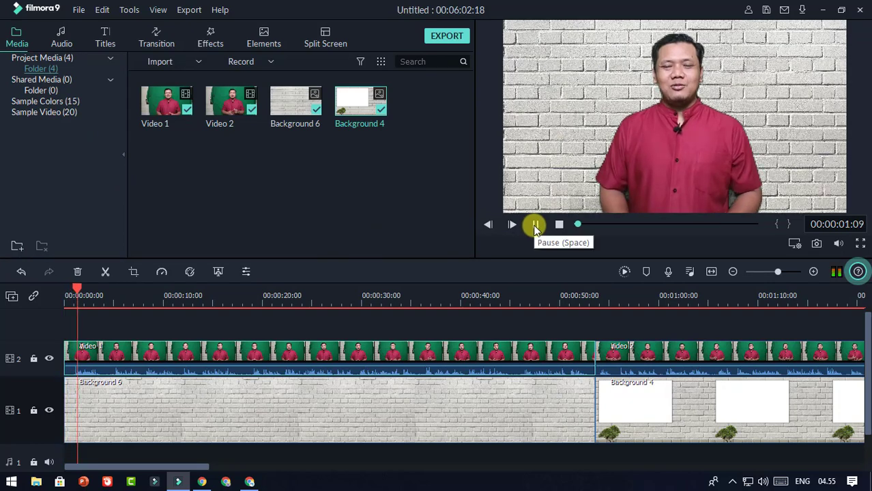
left_click(534, 227)
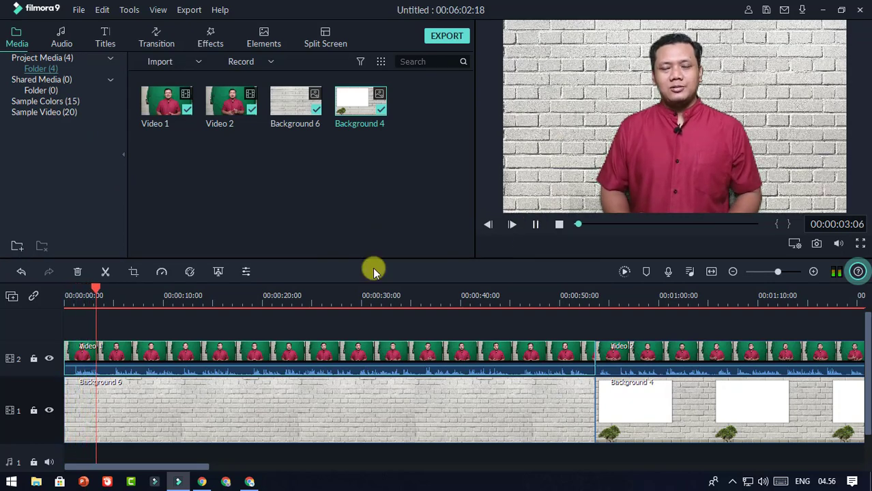
left_click(732, 379)
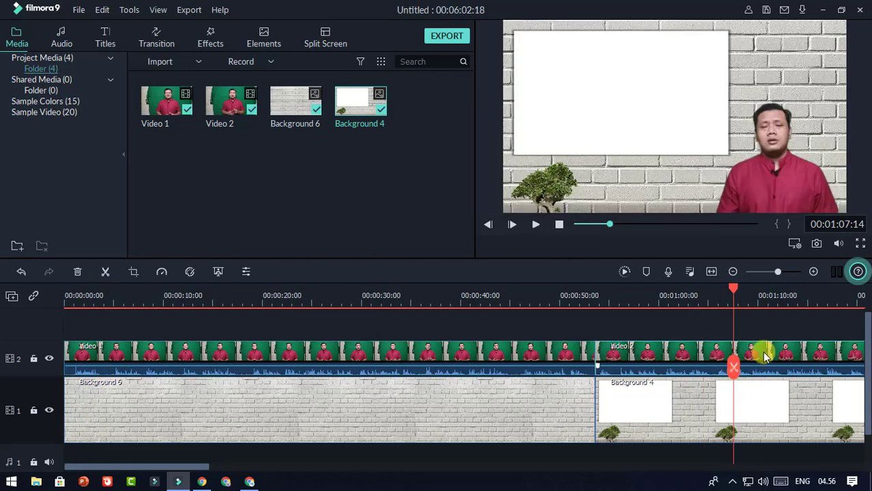
double_click(765, 357)
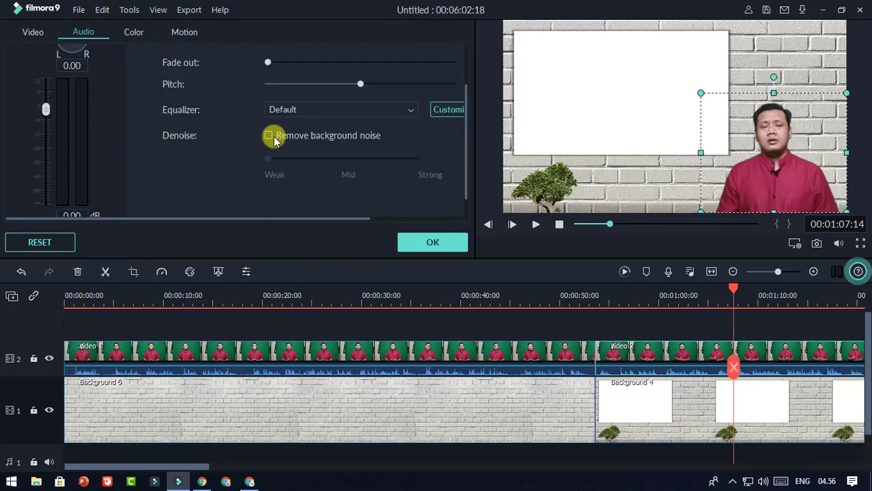
left_click(384, 112)
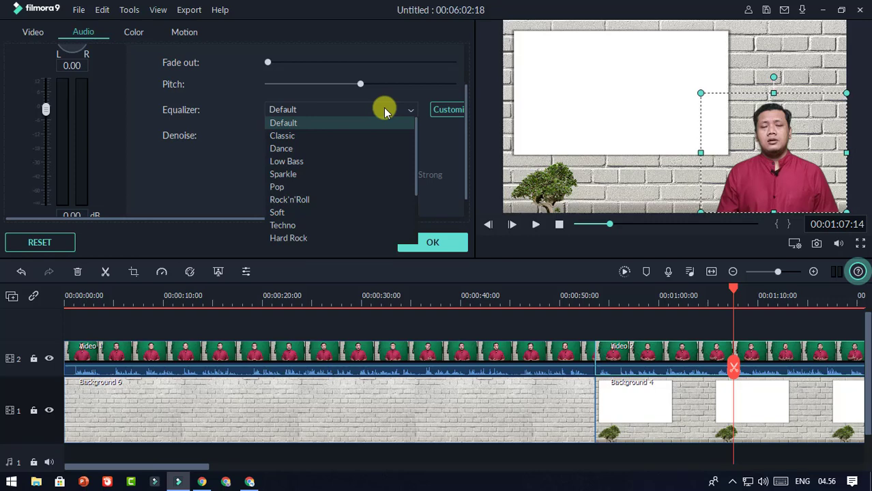
left_click(309, 164)
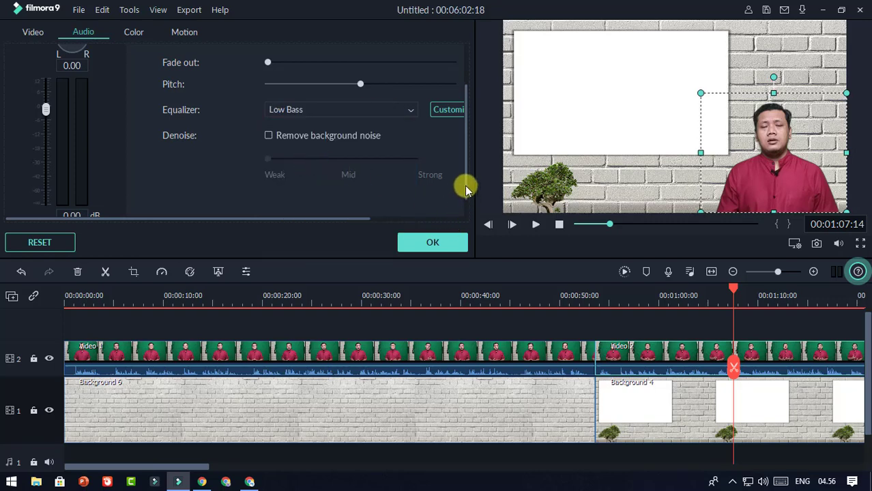
Step: Raise Video 2's audio volume to 2 dB and confirm the settings
scroll(464, 190, "down", 1)
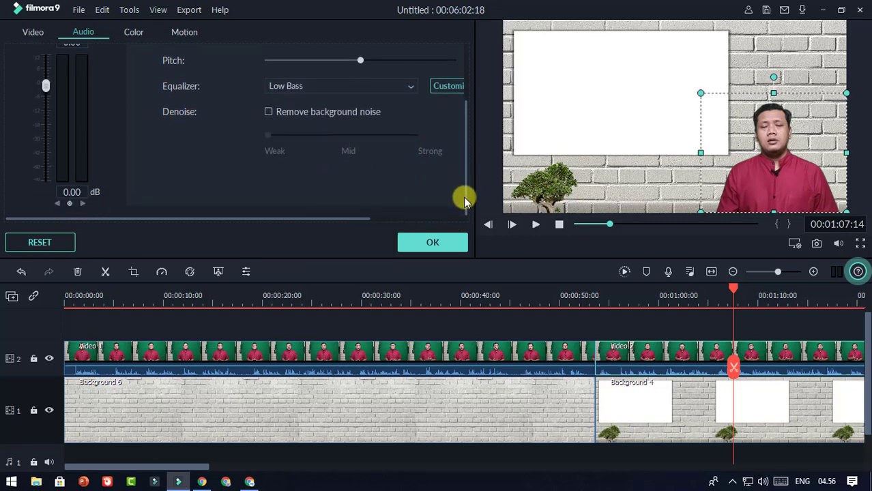
left_click(68, 192)
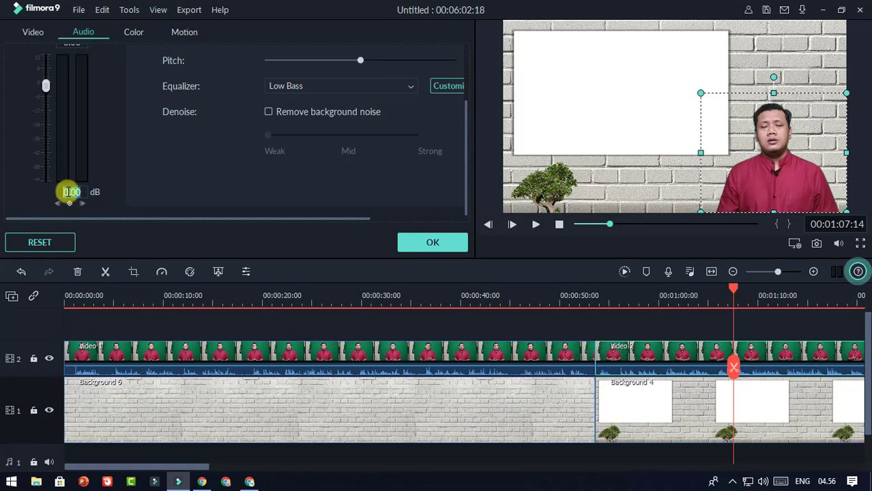
left_click(68, 192)
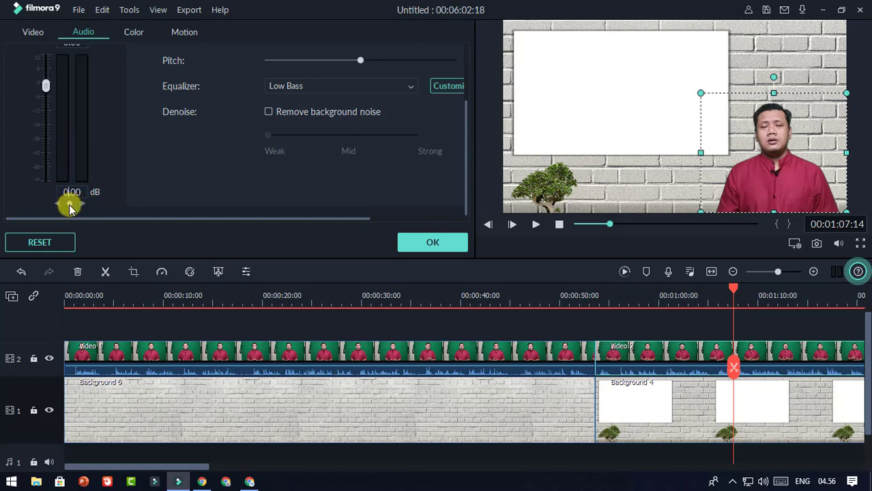
key("BackSpace")
key("BackSpace")
type("2")
key("Return")
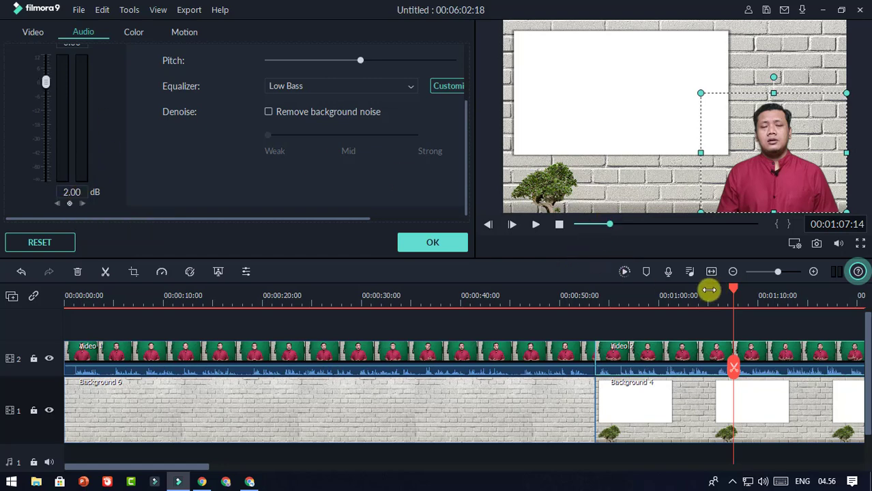
left_click(433, 242)
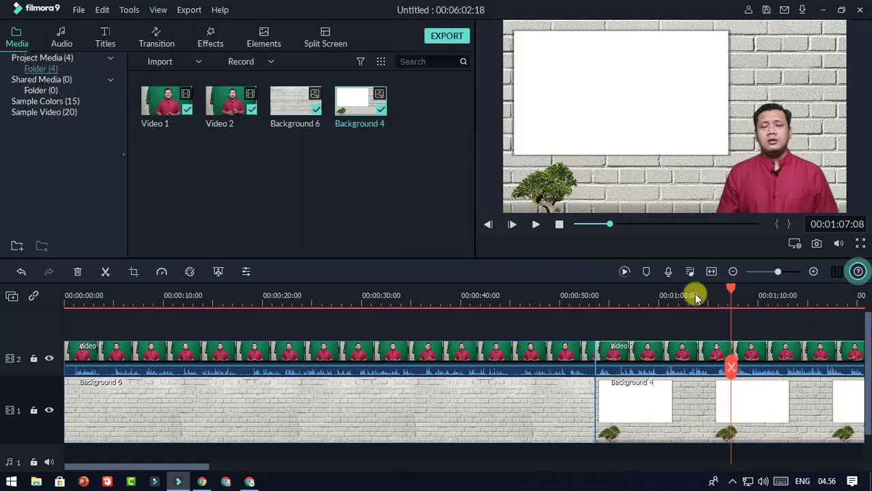
left_click(546, 305)
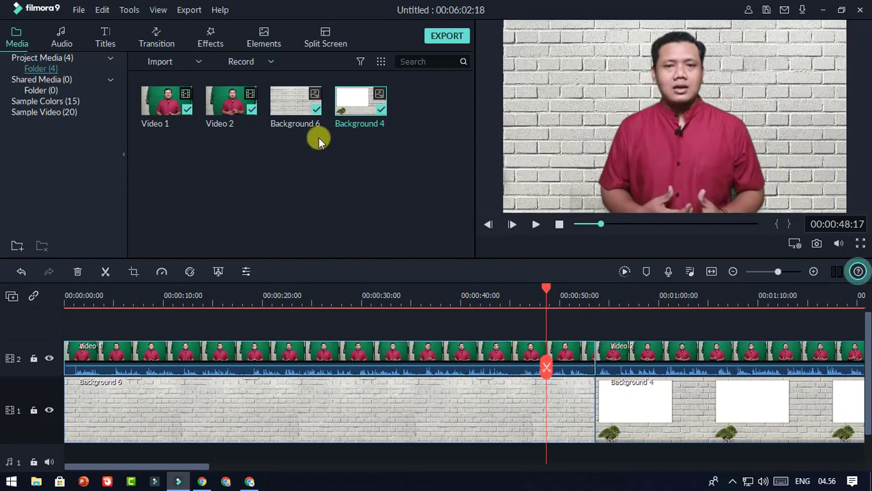
double_click(308, 352)
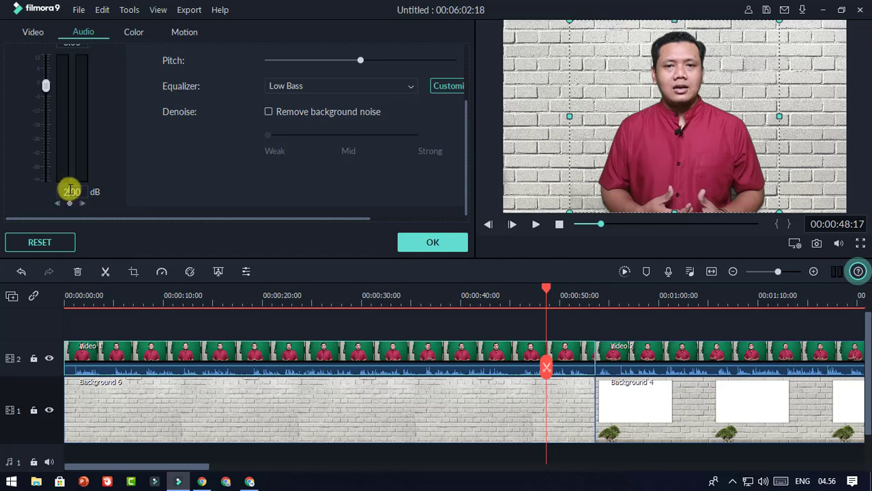
left_click(432, 243)
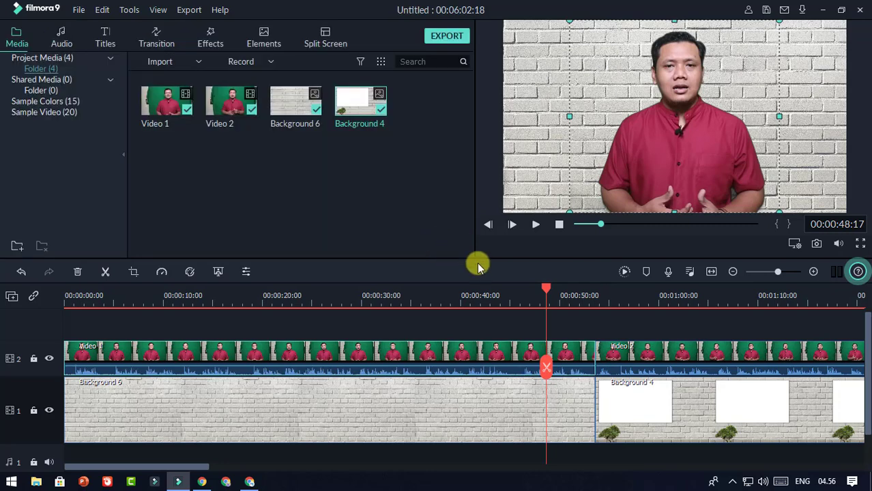
left_click(536, 225)
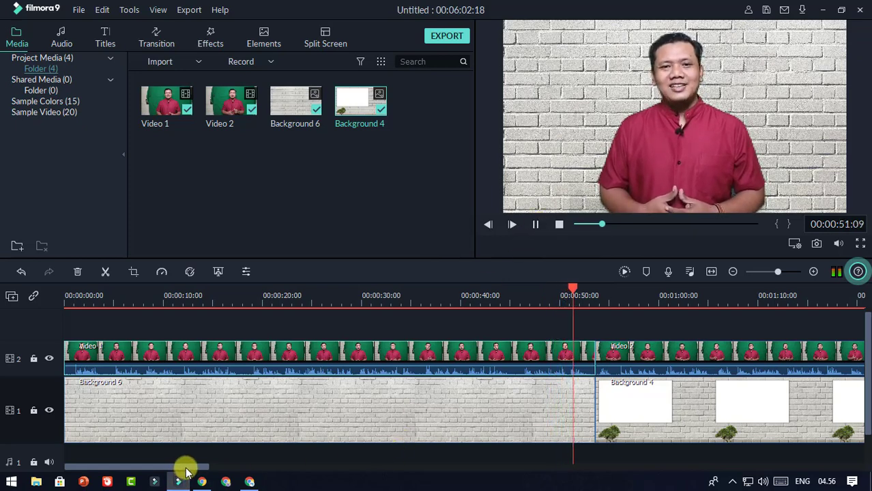
left_click_drag(185, 468, 234, 468)
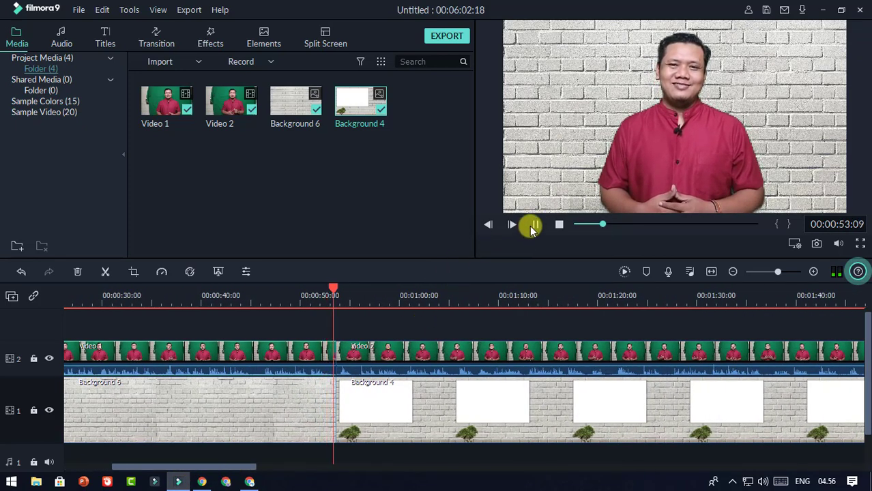
left_click(536, 226)
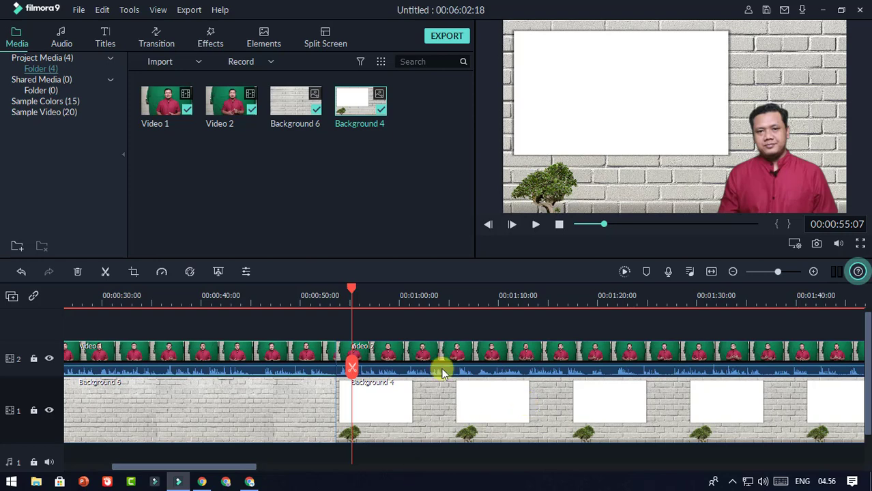
left_click_drag(353, 293, 263, 293)
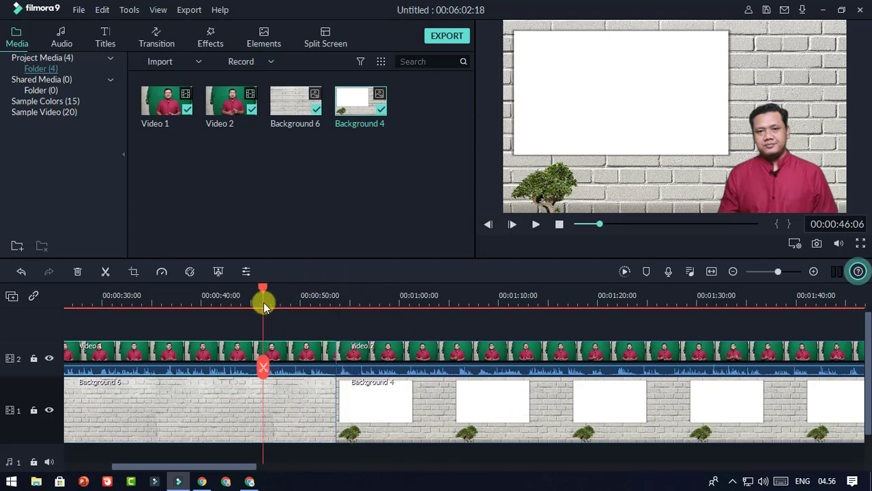
left_click(302, 351)
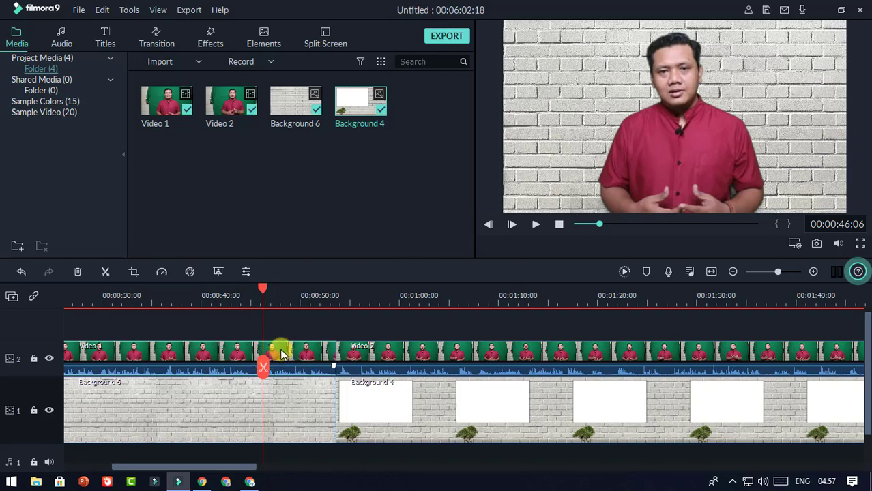
Step: Apply the Walking Dead preset in Advanced Color Correction to the Video 1 clip
left_click(190, 272)
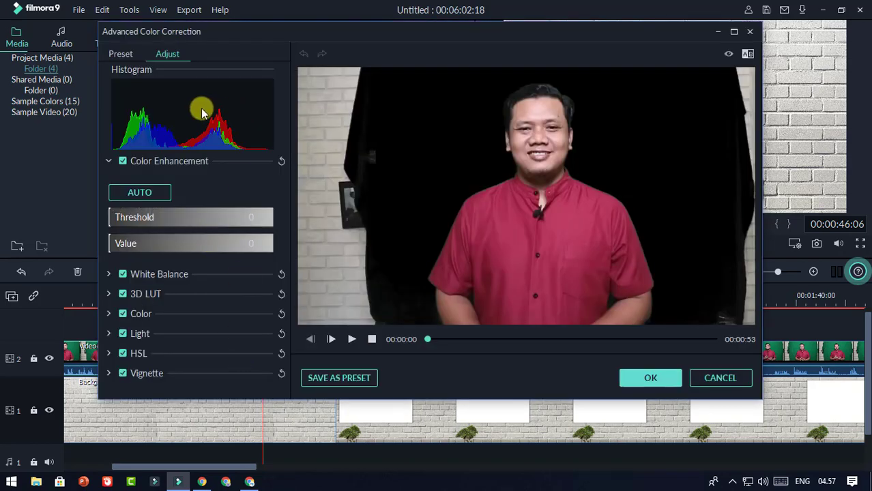
left_click(120, 54)
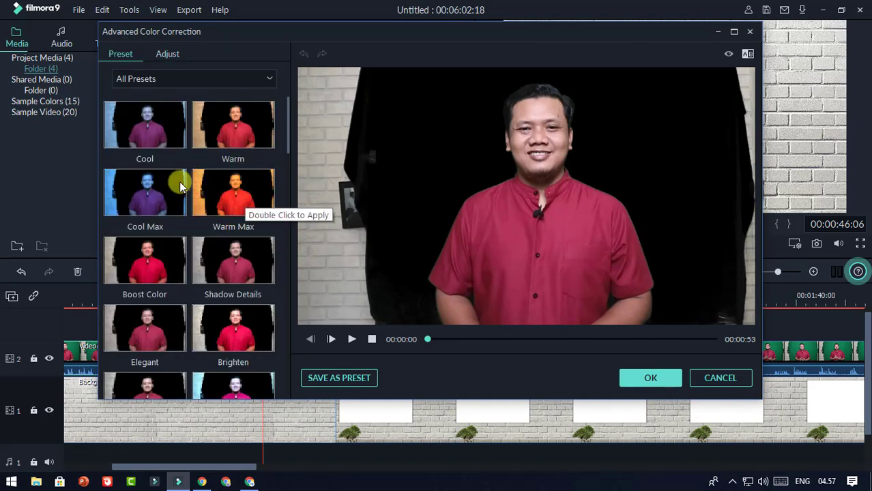
left_click_drag(287, 128, 277, 380)
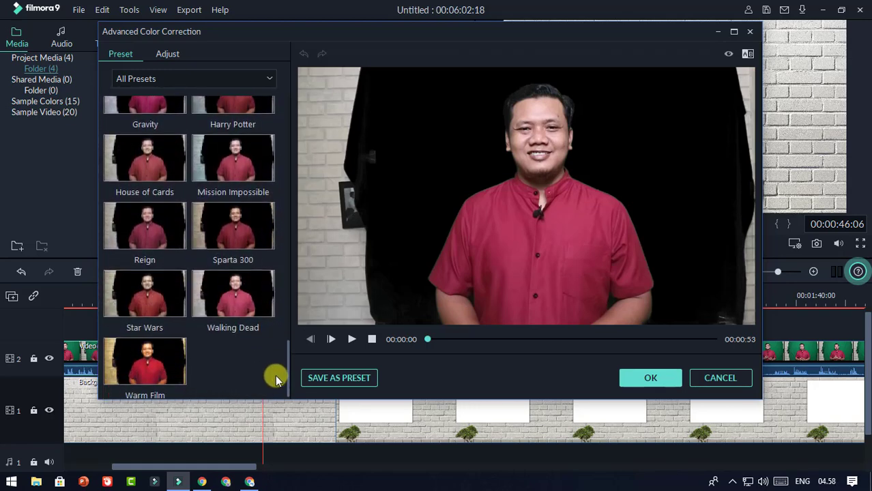
left_click(245, 293)
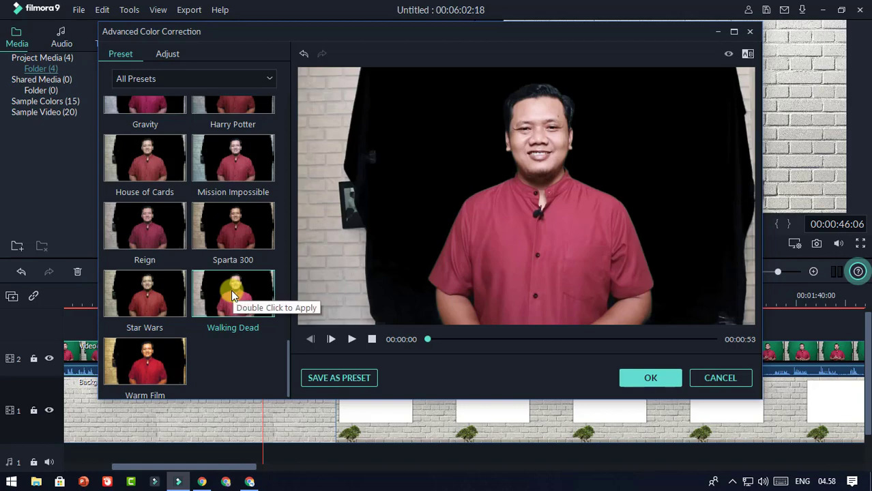
left_click(636, 378)
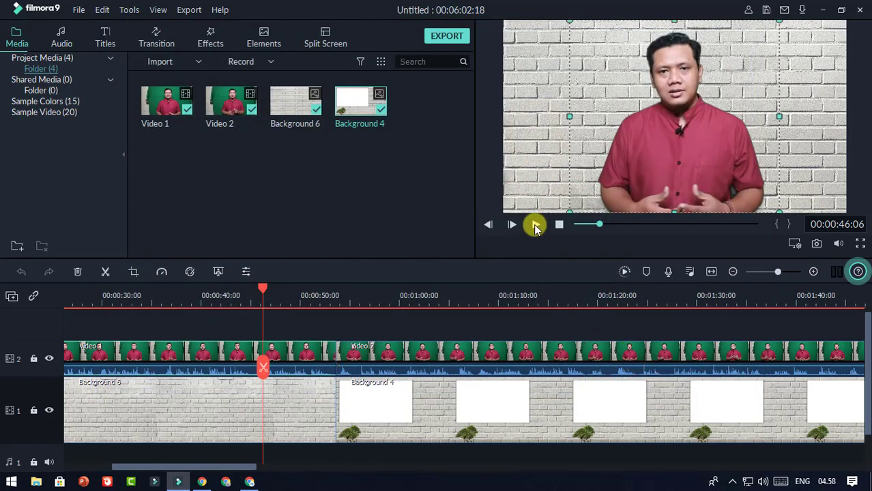
Step: Move the playhead into Video 2 and apply the Walking Dead colour preset to it
left_click(535, 226)
left_click(536, 225)
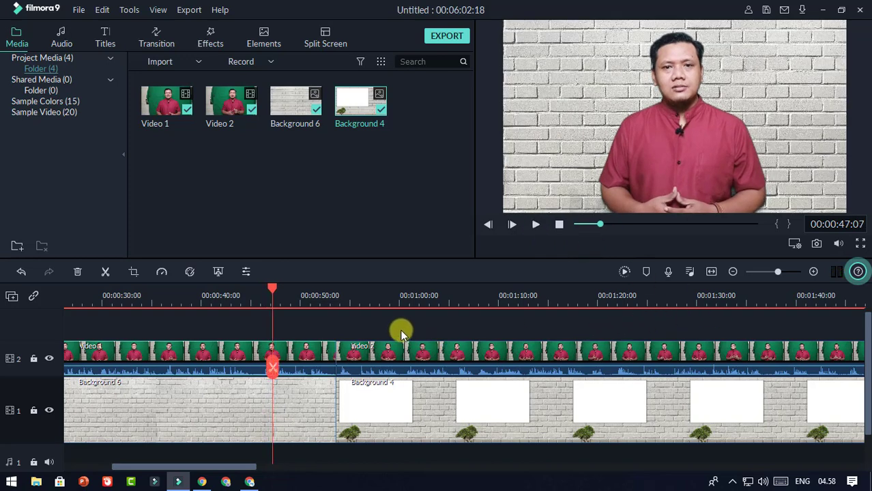
left_click_drag(273, 287, 422, 317)
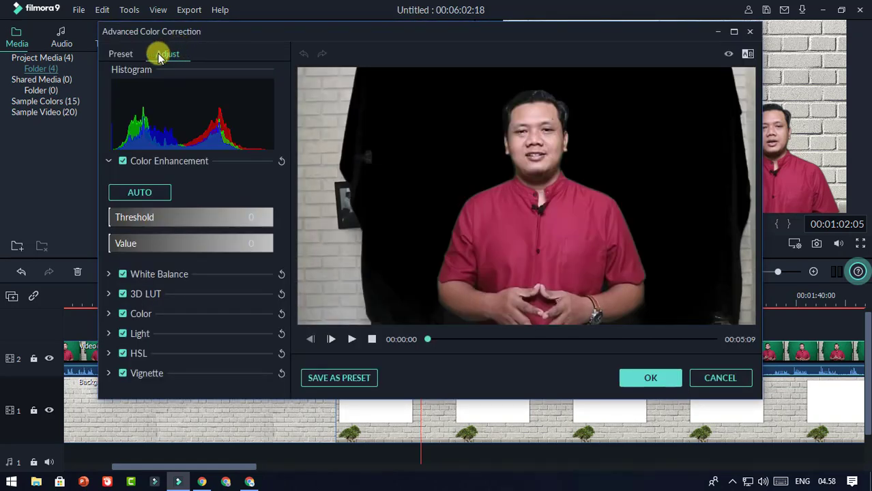
left_click(120, 56)
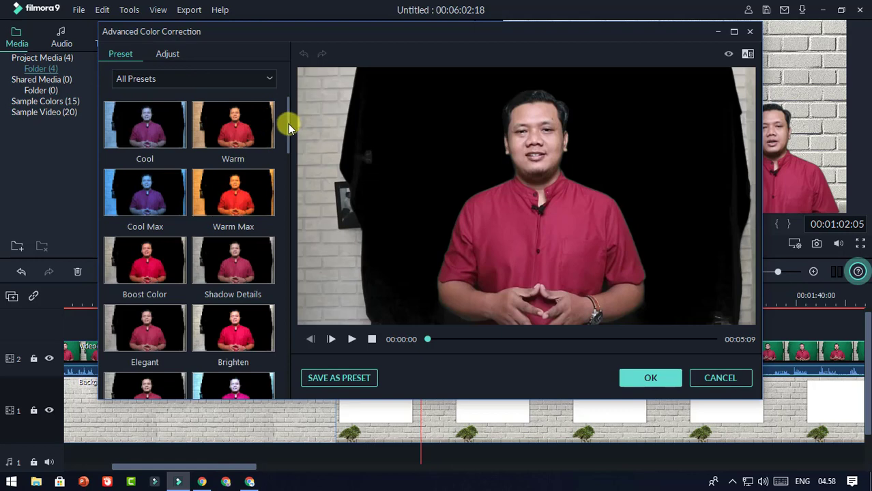
left_click_drag(288, 123, 286, 365)
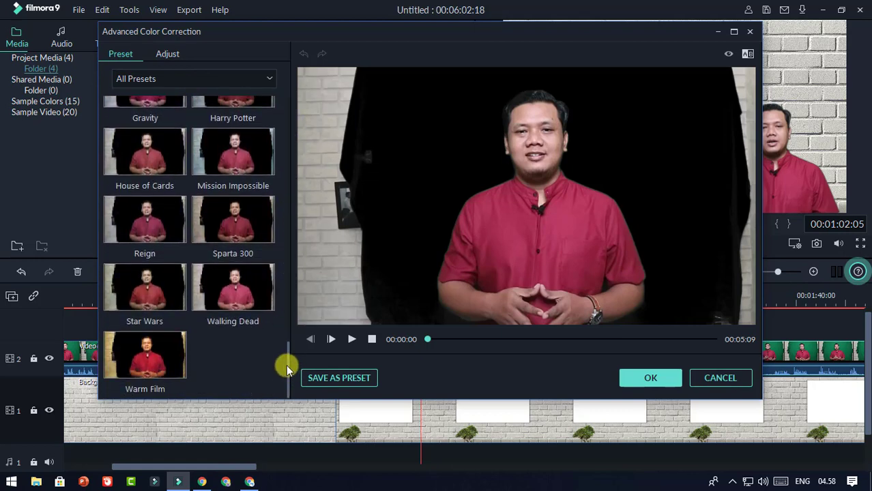
left_click(239, 282)
left_click(645, 378)
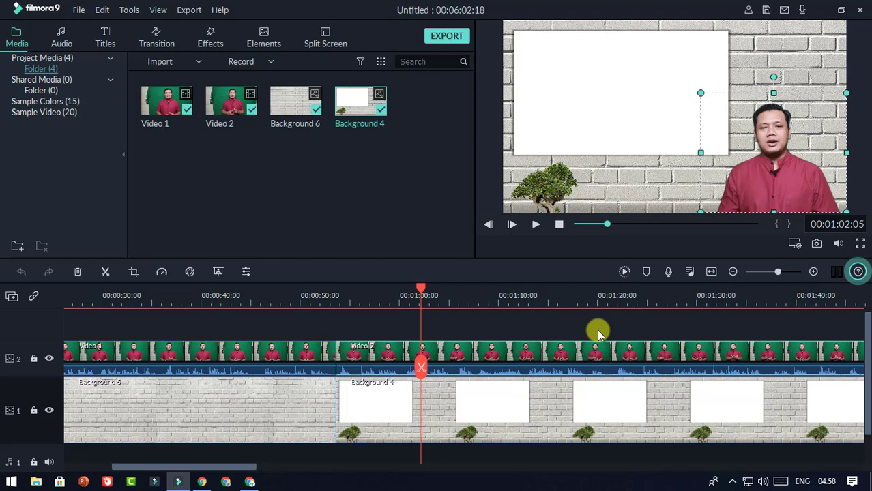
Step: Deselect the clip, place the playhead at 00:00:55:10, and show the Import options
left_click(598, 330)
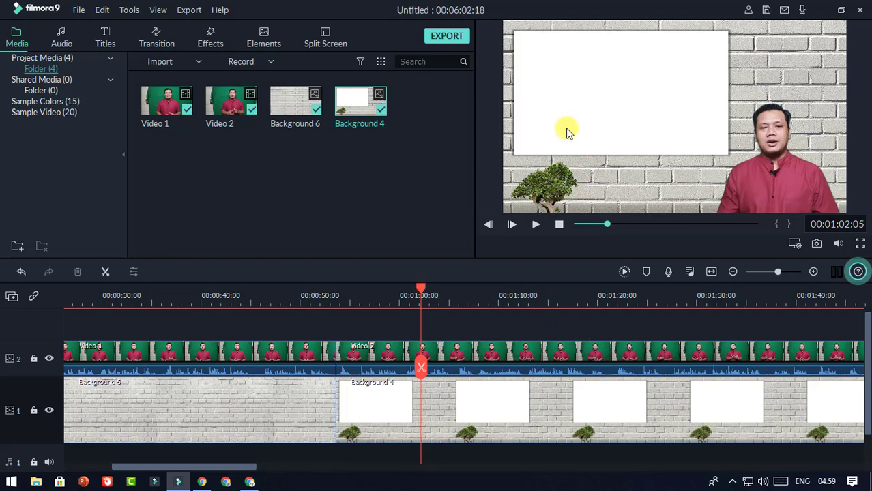
left_click_drag(415, 289, 334, 308)
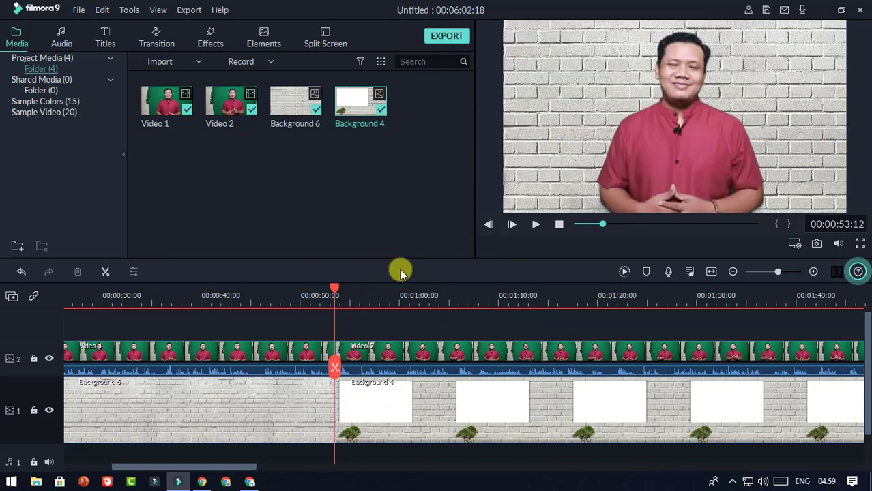
left_click(353, 293)
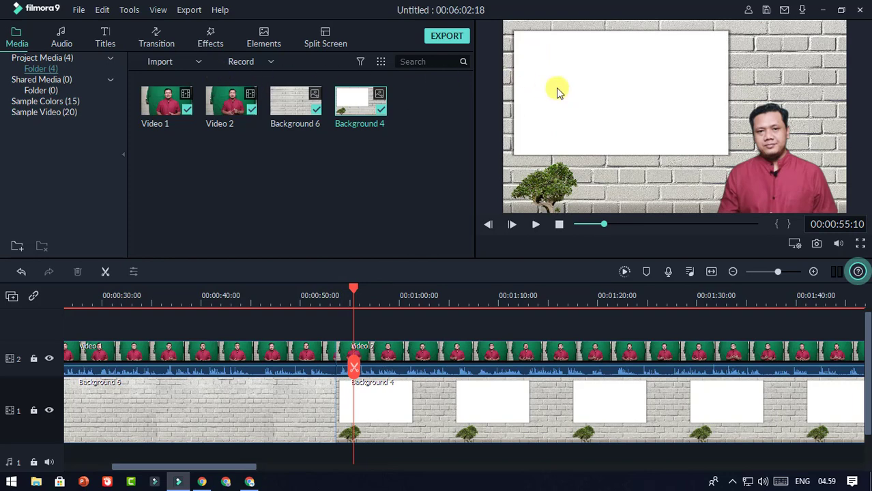
left_click(198, 62)
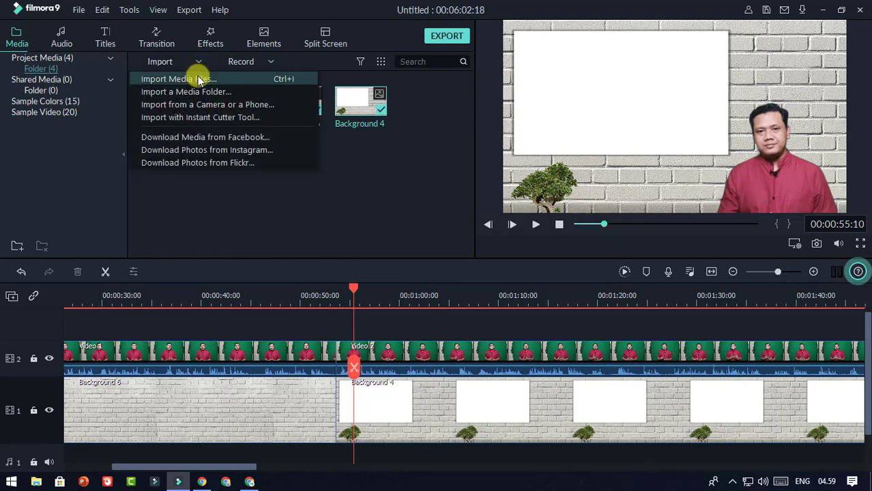
Step: Import the Slide2 image and drop it onto a new track 3 at the 0:55 playhead
left_click(199, 80)
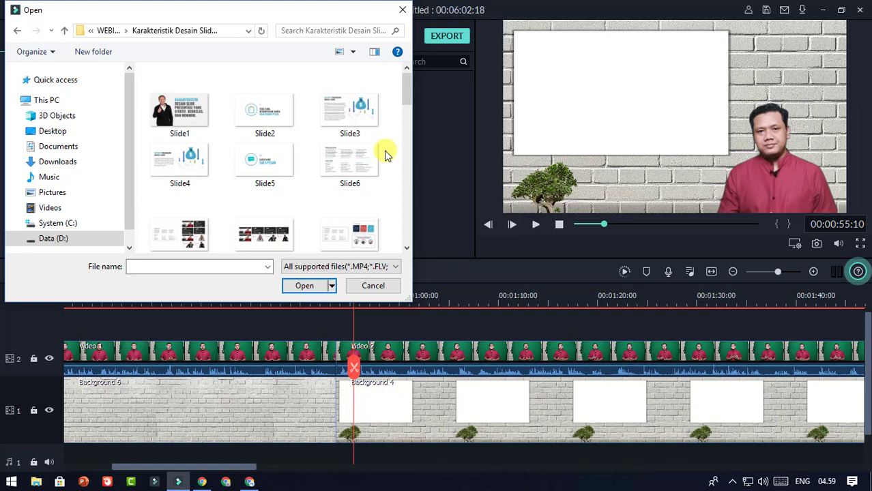
left_click(272, 115)
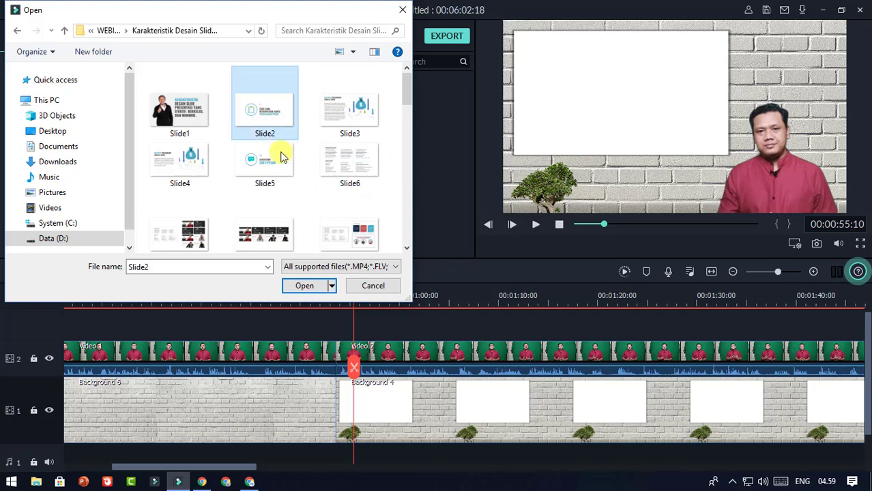
left_click(305, 286)
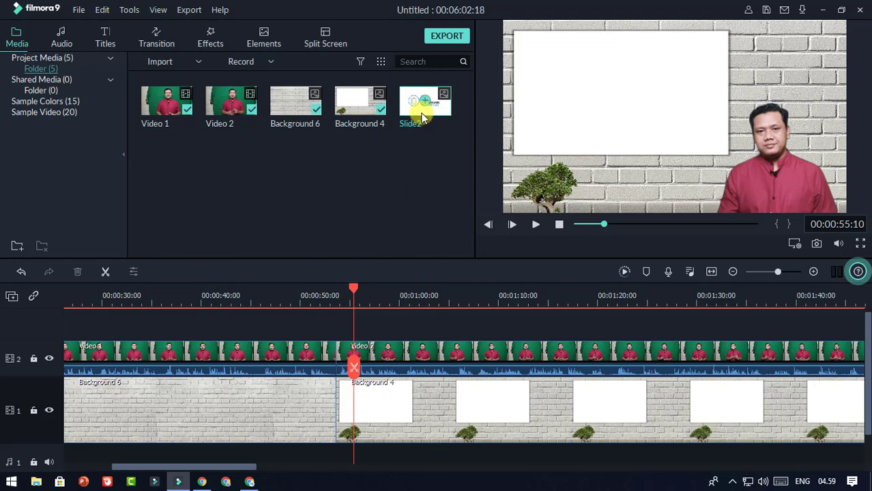
left_click_drag(419, 116, 339, 319)
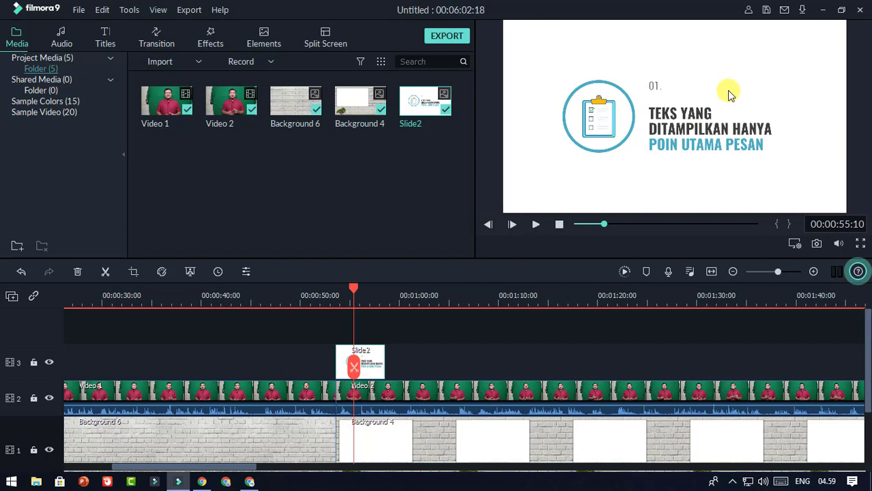
Step: Scale Slide2 down onto the white board beside the presenter, then replay from about 0:51
left_click(729, 94)
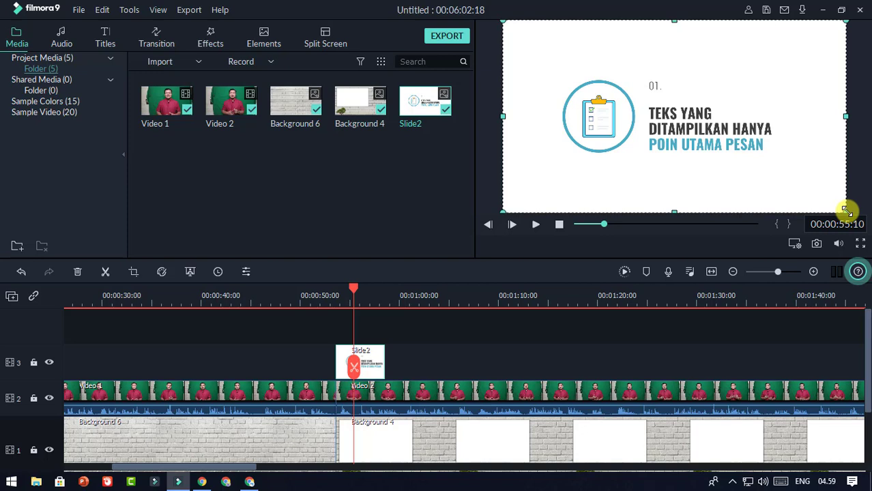
left_click_drag(846, 212, 727, 126)
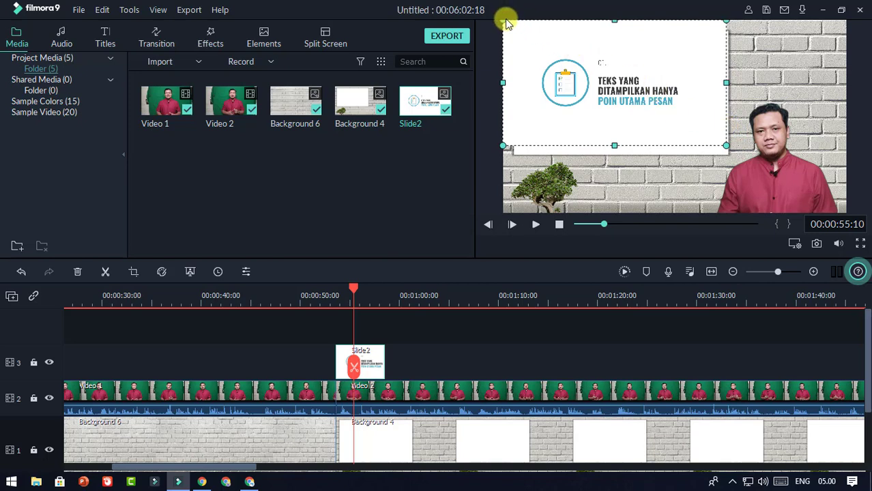
left_click_drag(506, 24, 510, 25)
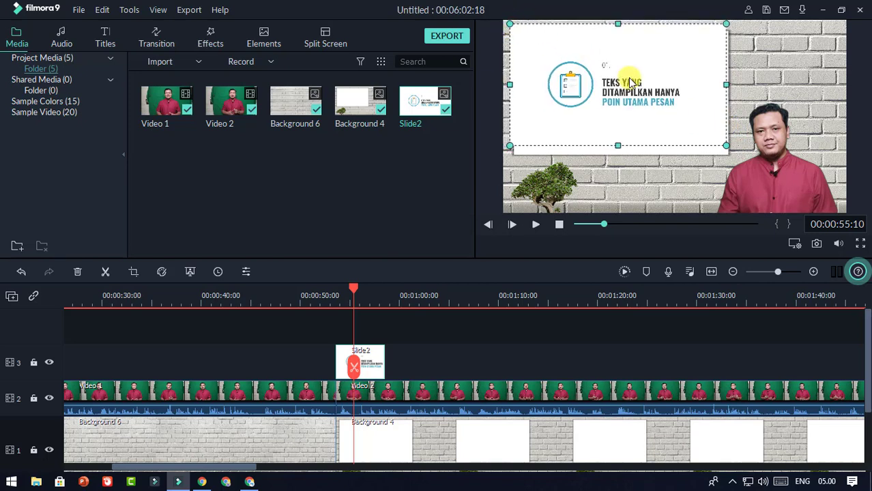
left_click_drag(629, 79, 629, 82)
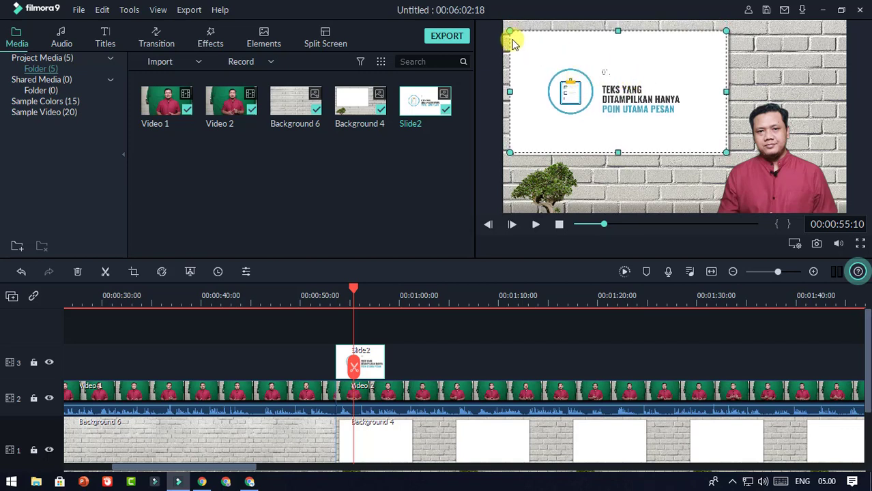
left_click_drag(513, 32, 519, 37)
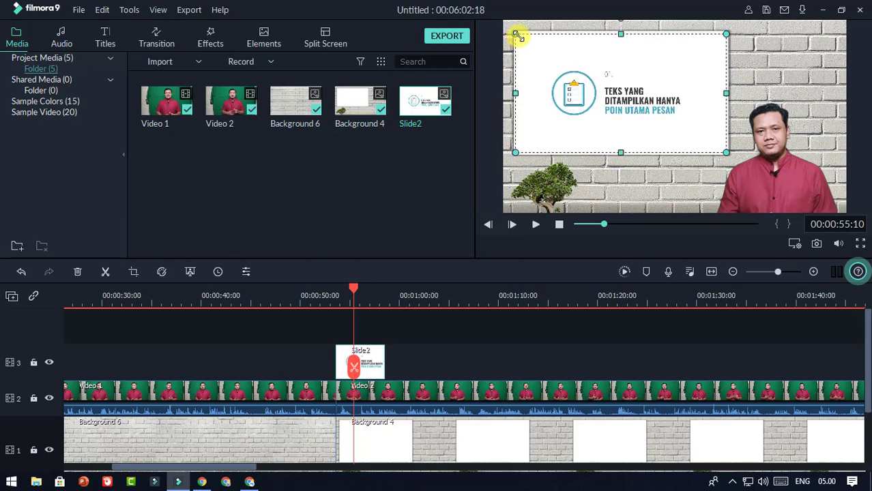
left_click_drag(352, 286, 315, 291)
left_click(536, 226)
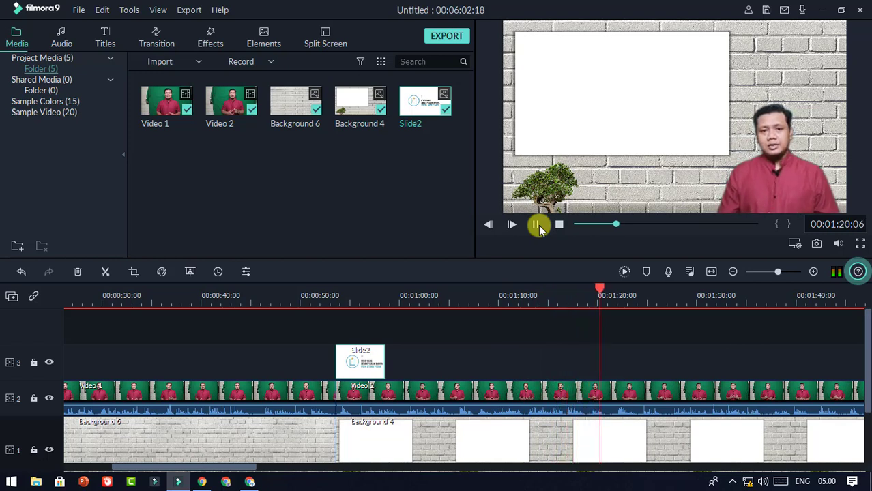
Step: Extend the Slide2 clip on track 3 so it ends at 00:01:21:04
left_click(536, 225)
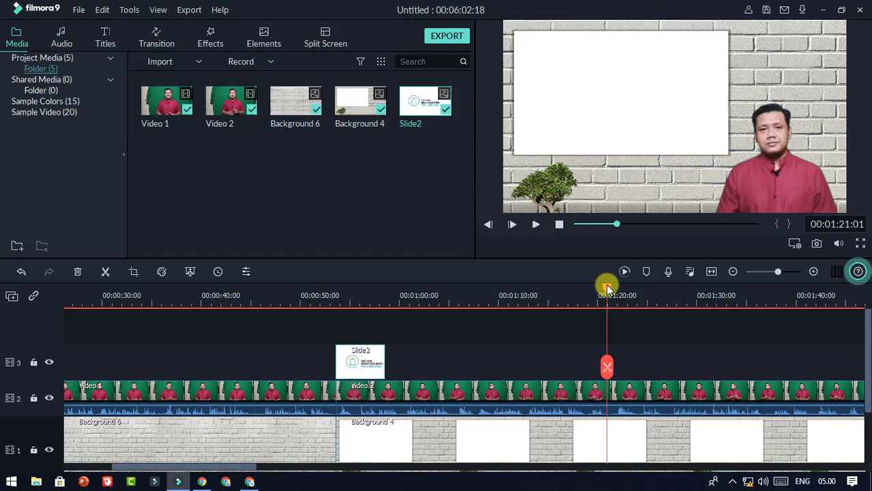
left_click(608, 287)
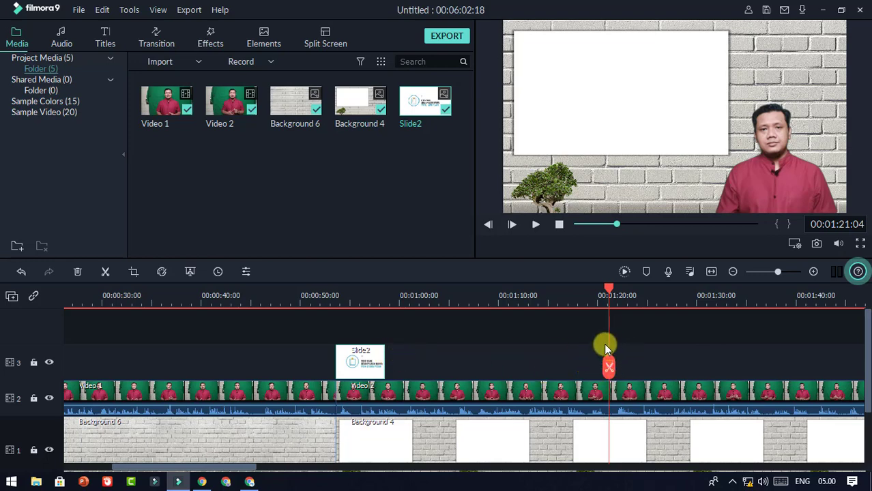
left_click_drag(386, 359, 608, 365)
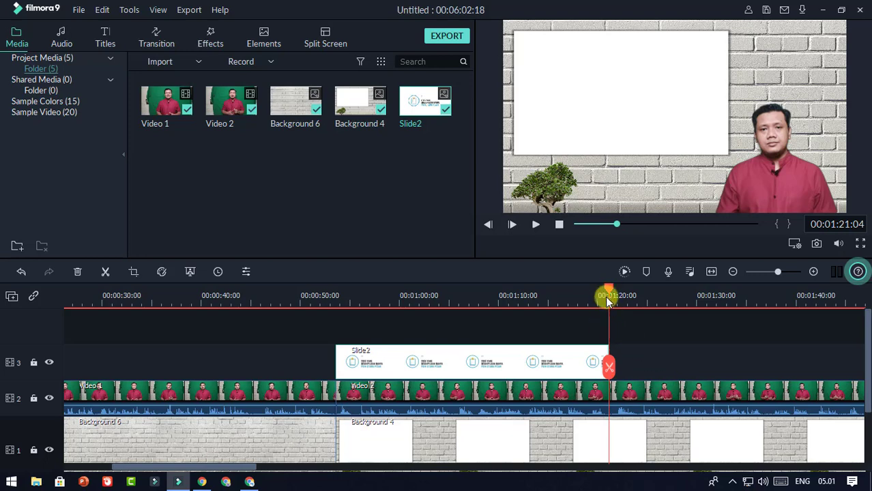
left_click_drag(609, 291, 336, 351)
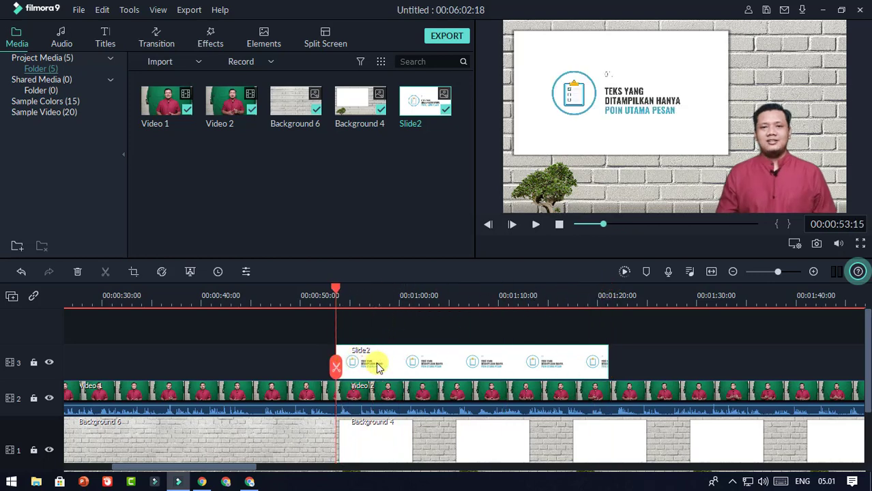
Step: Delete Slide2 and place the imported animated slide video 2 on track 3 at the playhead
key("Delete")
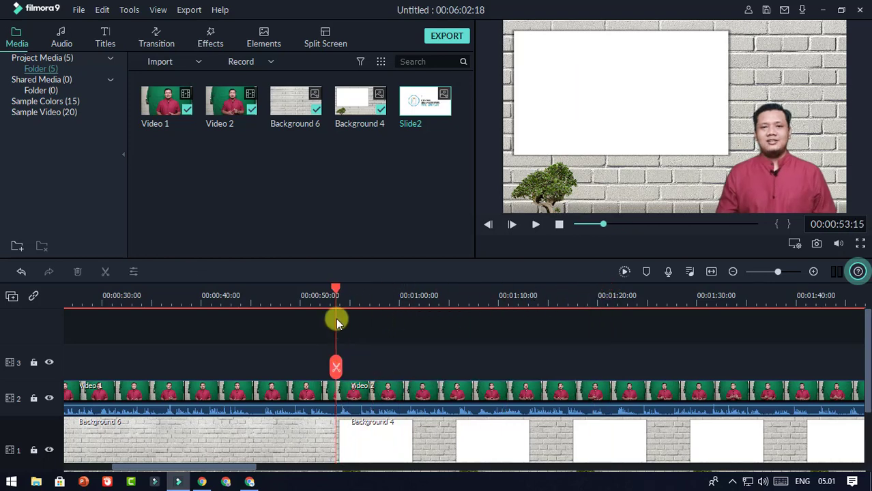
left_click(198, 63)
left_click(188, 77)
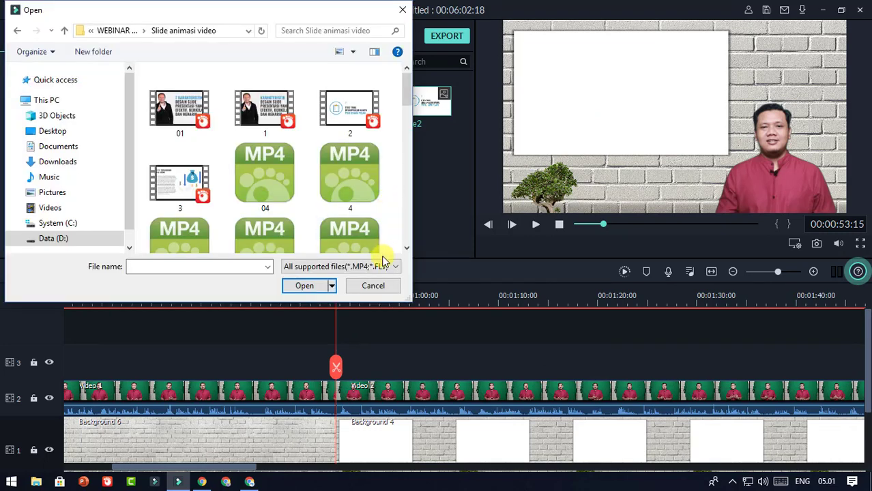
left_click(361, 118)
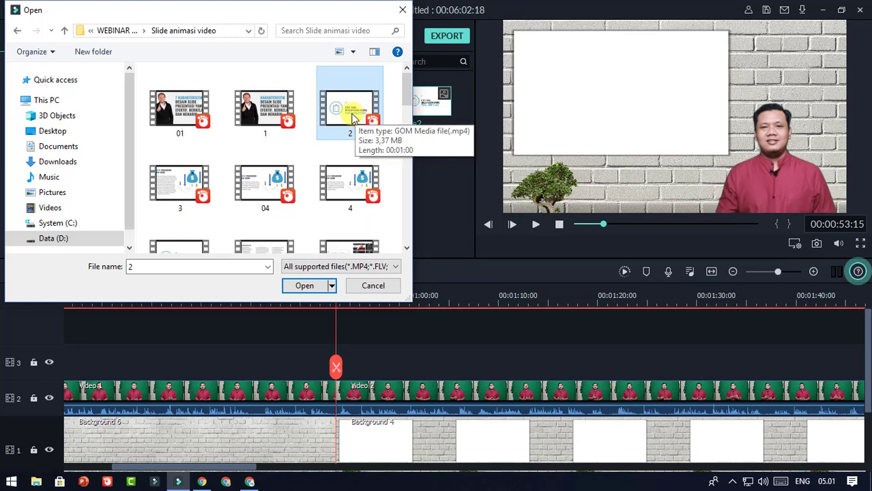
left_click(306, 285)
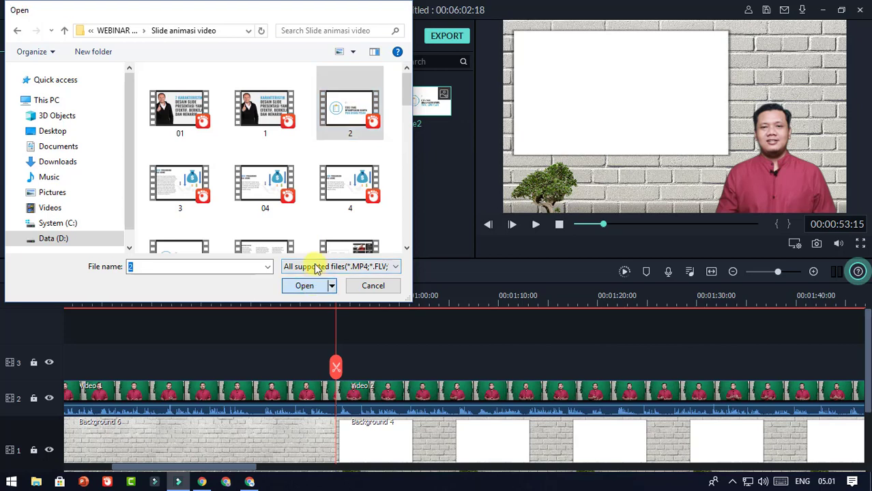
left_click_drag(182, 167, 343, 356)
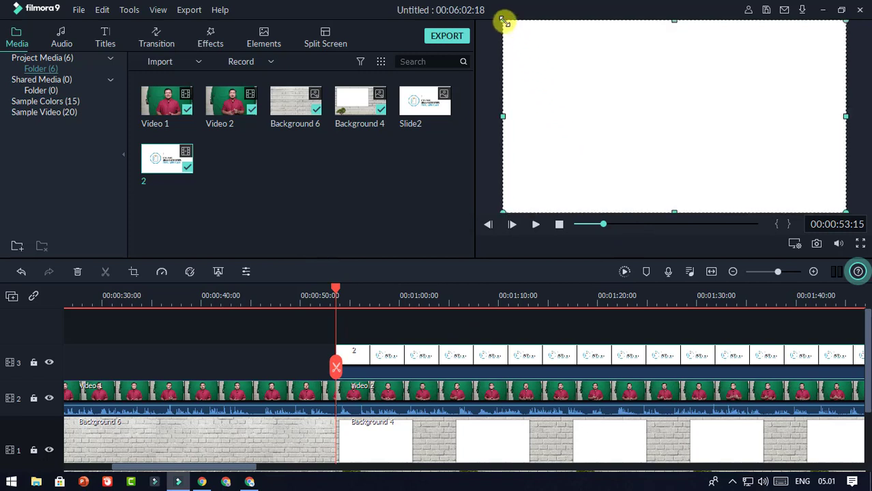
Step: Scale slide video 2 down onto the whiteboard and play it back from 0:52:21
left_click_drag(504, 22, 565, 62)
left_click_drag(623, 96, 583, 71)
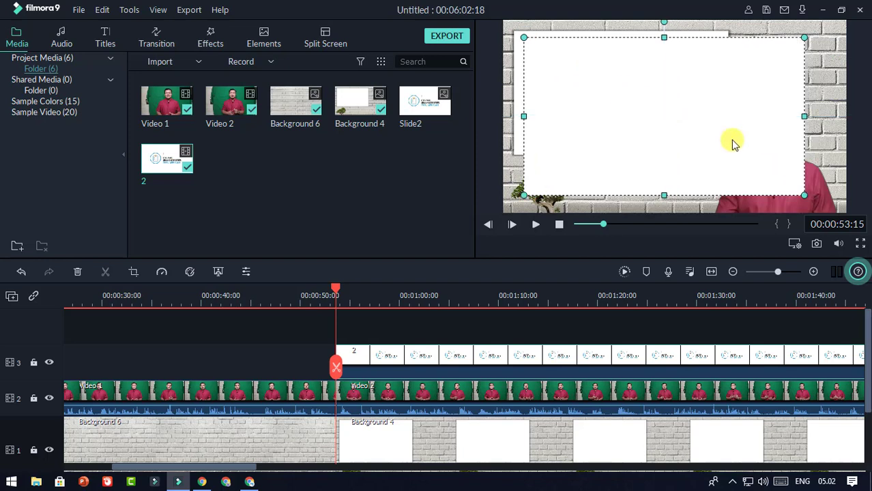
left_click_drag(773, 166, 742, 131)
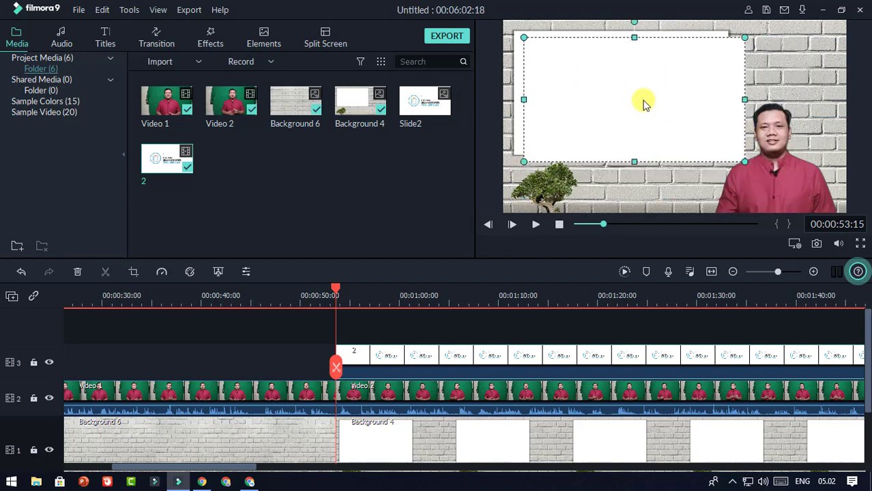
left_click_drag(642, 101, 635, 97)
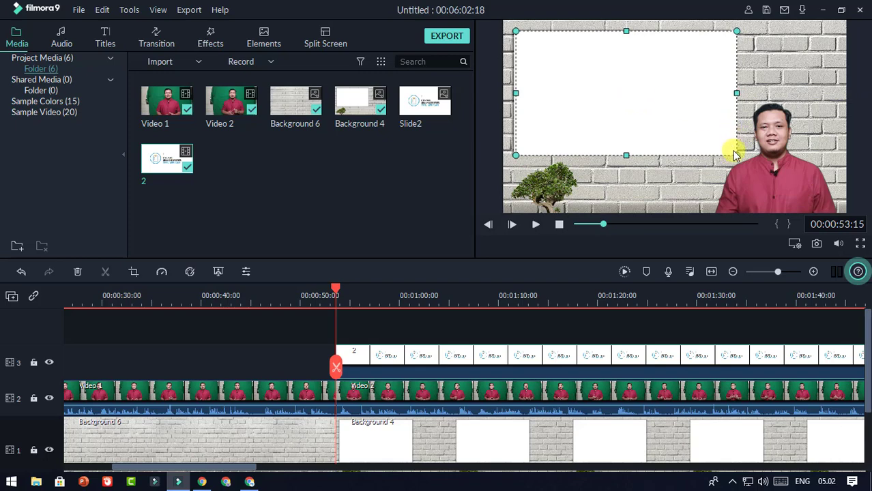
mouse_move(737, 153)
left_mouse_down()
mouse_move(724, 140)
mouse_move(739, 155)
left_mouse_up()
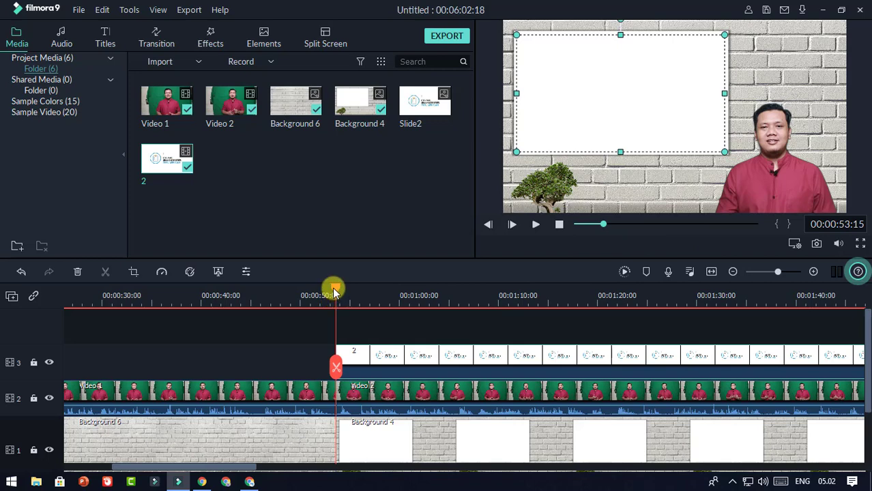
left_click_drag(335, 290, 328, 292)
left_click(535, 224)
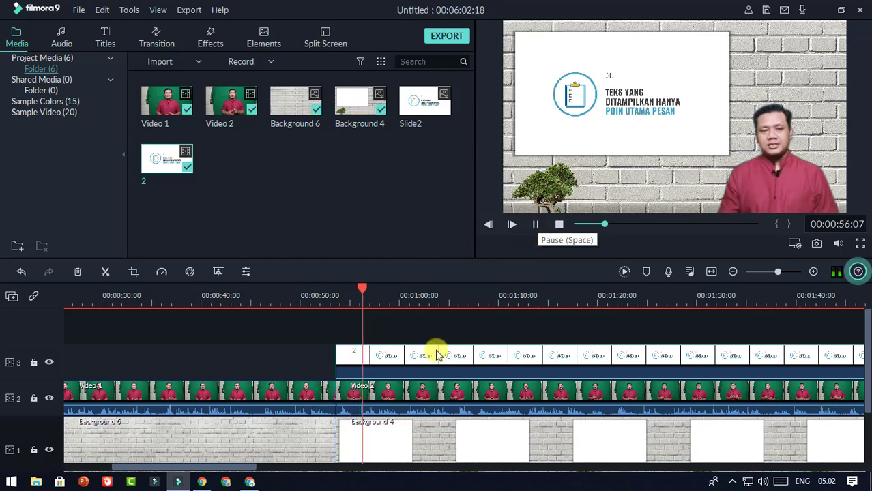
Step: Split slide video 2 at 1:21:10 and delete the part after the cut
left_click_drag(214, 469, 233, 467)
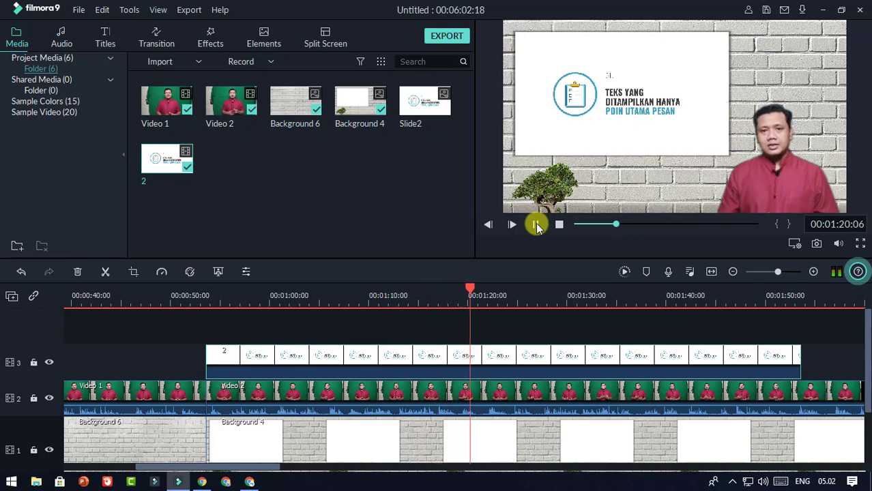
left_click(536, 223)
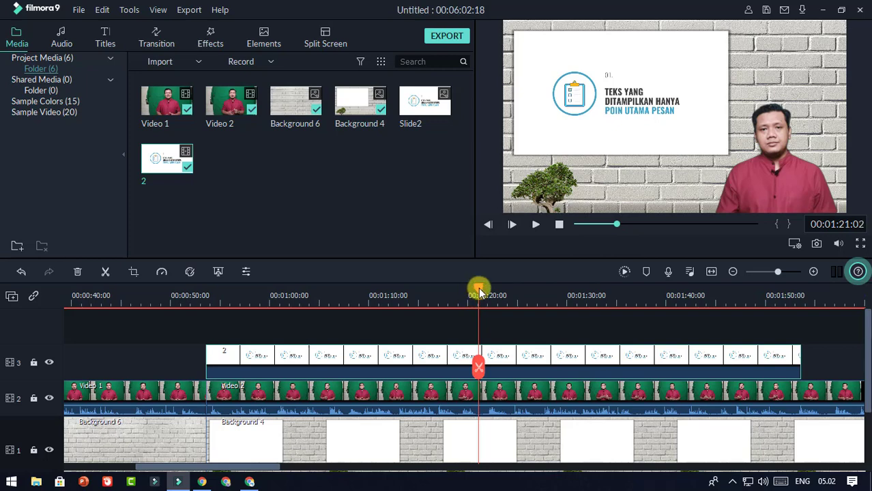
left_click_drag(479, 288, 482, 288)
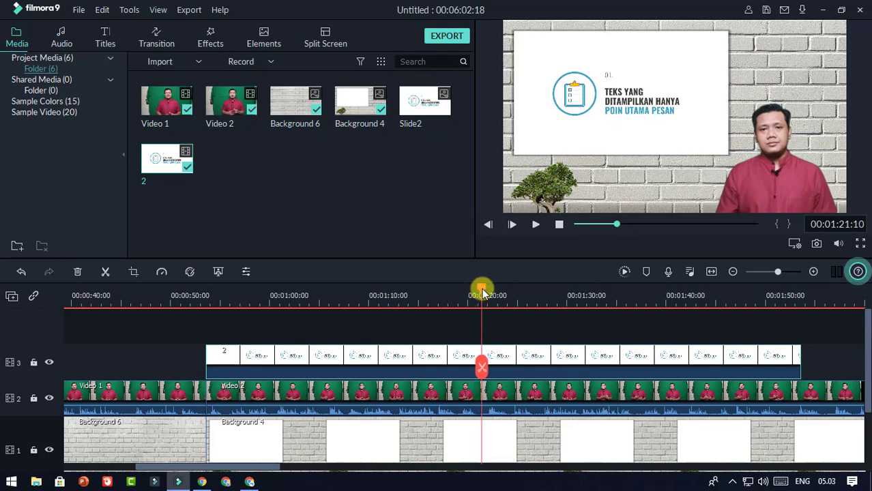
left_click(481, 369)
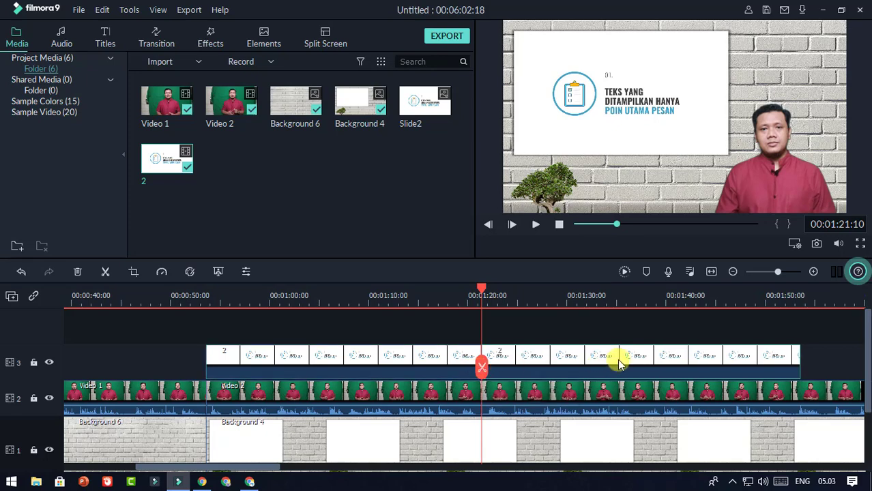
key("Delete")
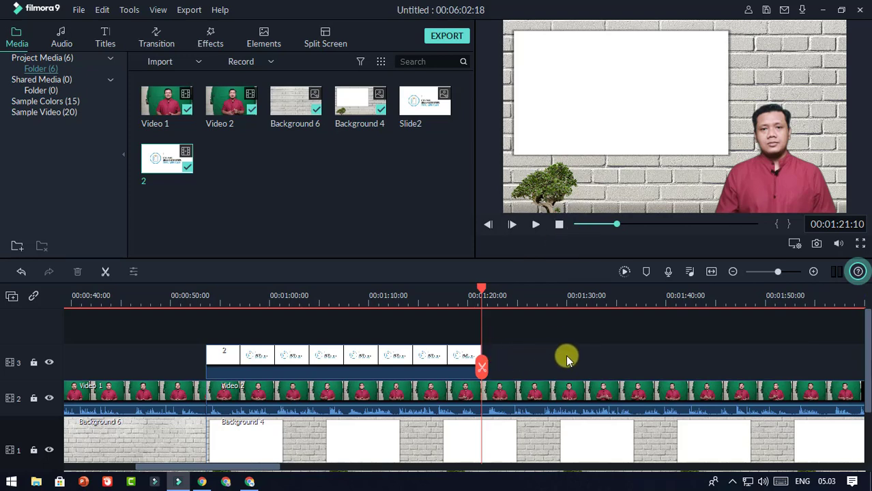
Step: Import slide video 3 and place it on track 3 right after clip 2
left_click(197, 68)
left_click(179, 78)
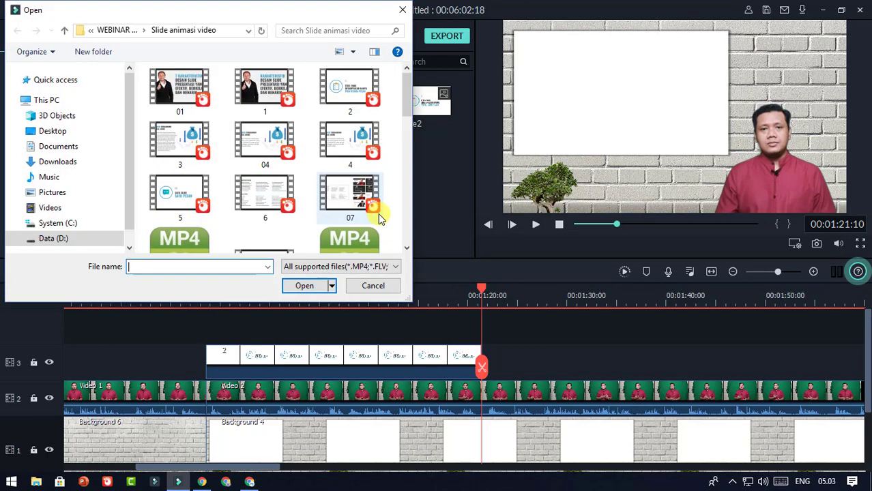
left_click(180, 144)
left_click(318, 285)
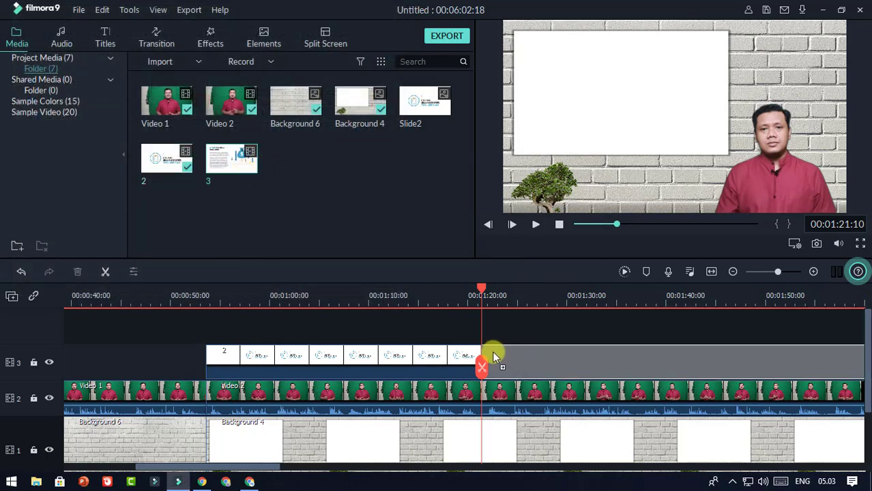
left_click_drag(492, 351, 491, 352)
Step: Shrink slide 3 and nudge it left to fit the whiteboard frame around 1:22
left_click_drag(481, 292, 422, 292)
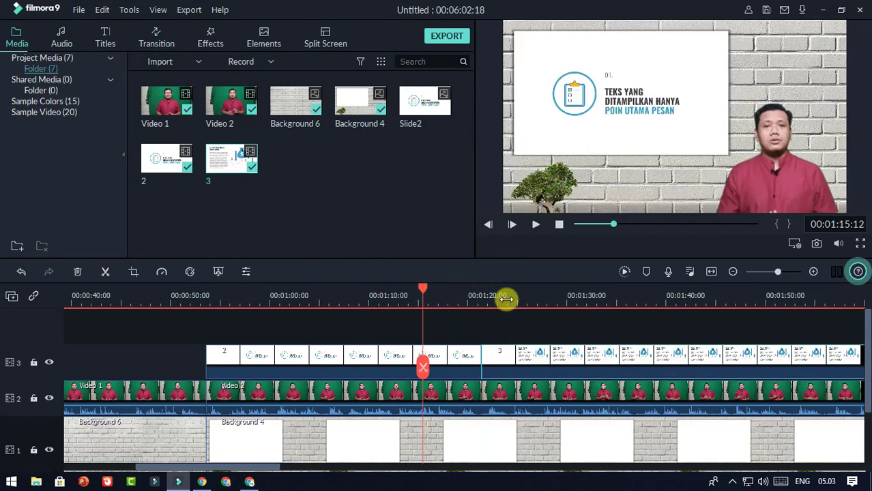
left_click_drag(445, 292, 490, 302)
left_click(580, 123)
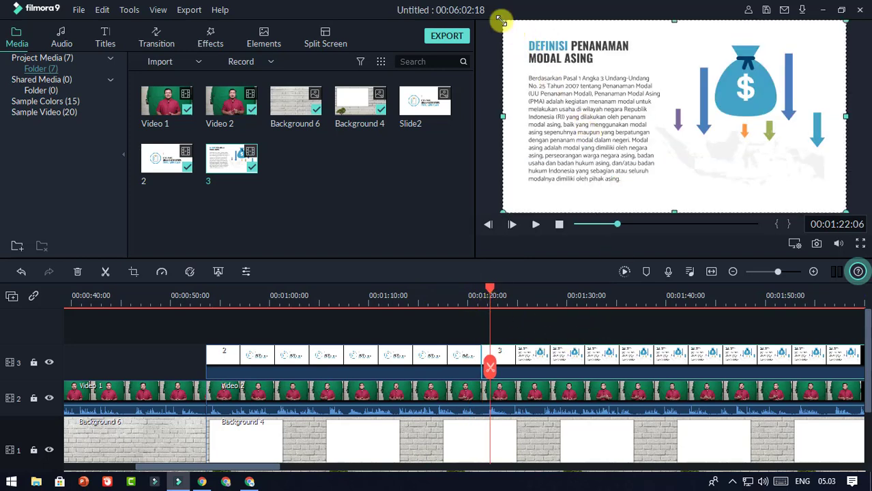
left_click_drag(508, 25, 526, 33)
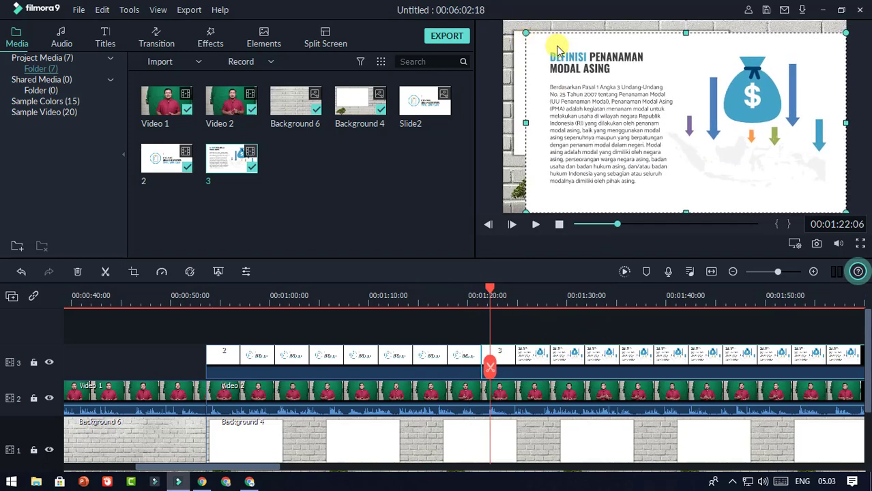
key("Left")
key("Left")
key("Left")
key("Left")
key("Left")
key("Left")
key("Left")
key("Left")
key("Left")
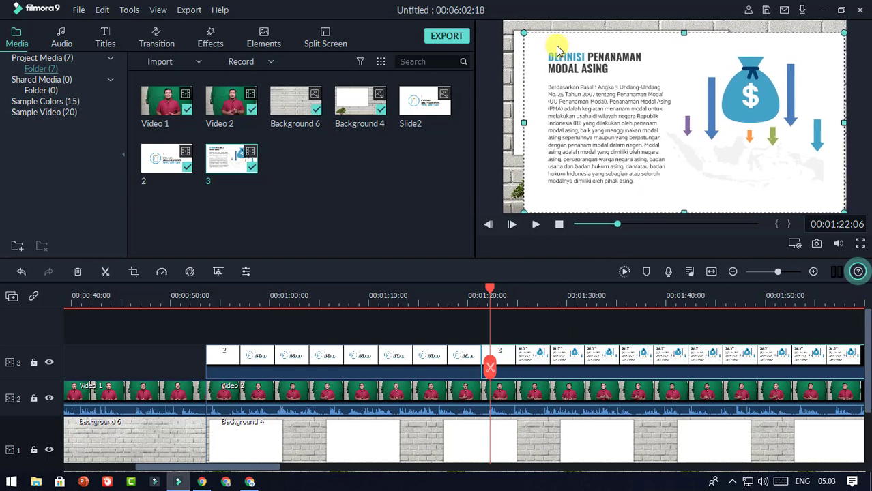
key("Left")
key("Left")
key("Left")
key("Left")
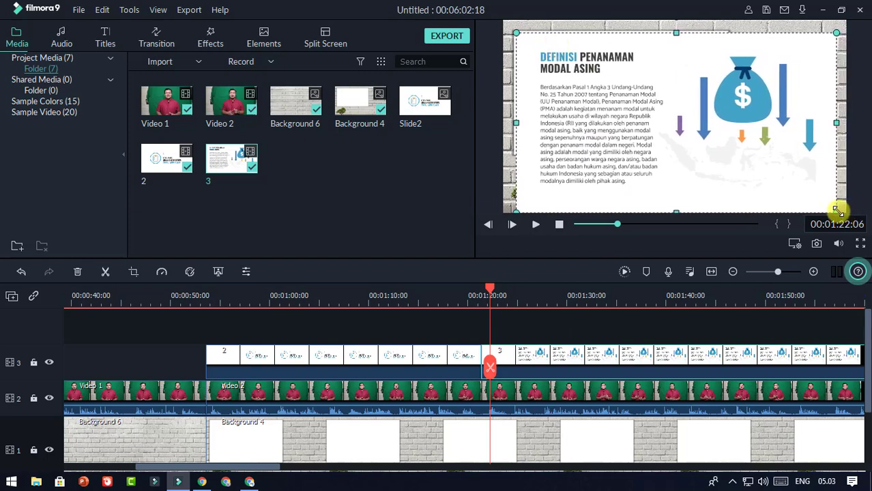
left_click_drag(838, 211, 724, 123)
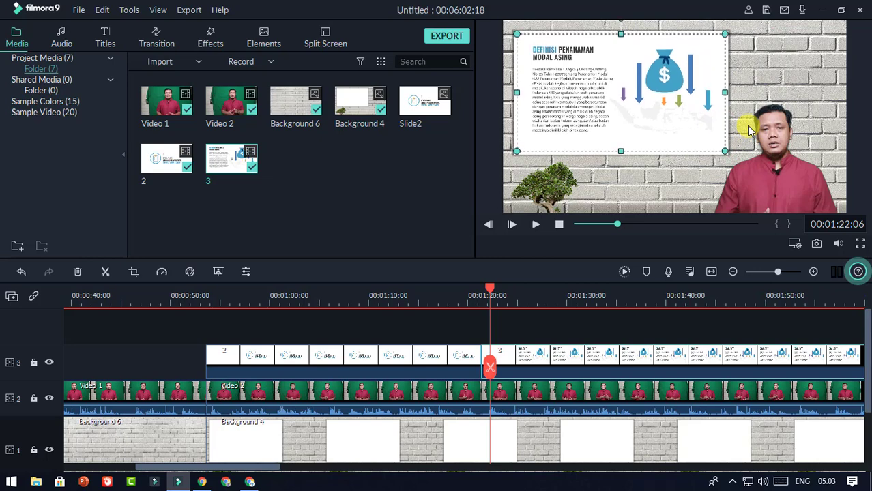
left_click_drag(491, 294, 452, 294)
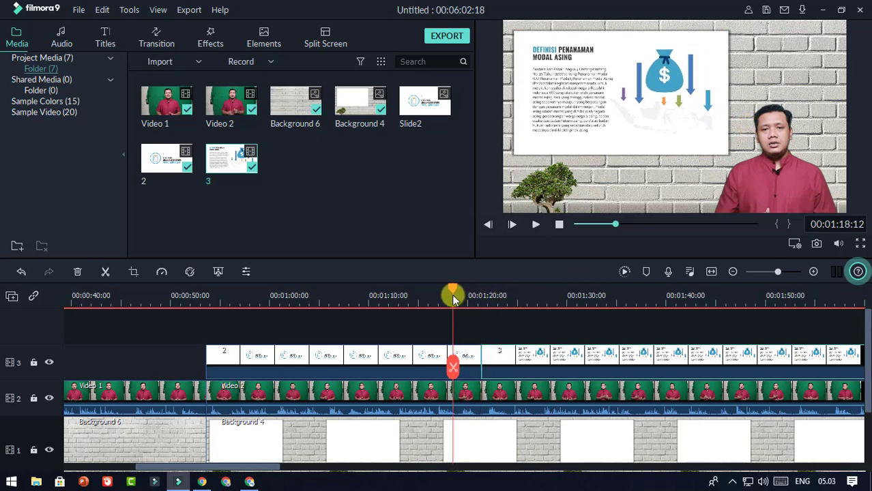
left_click(535, 226)
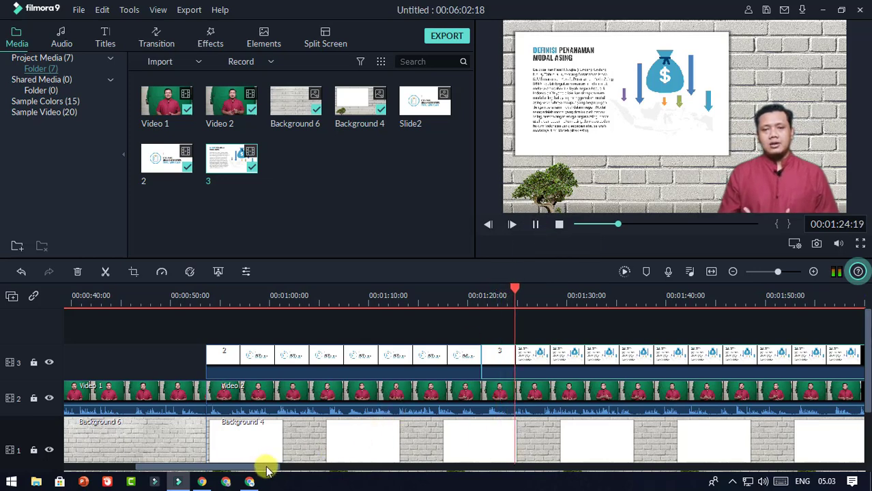
left_click_drag(267, 463, 300, 464)
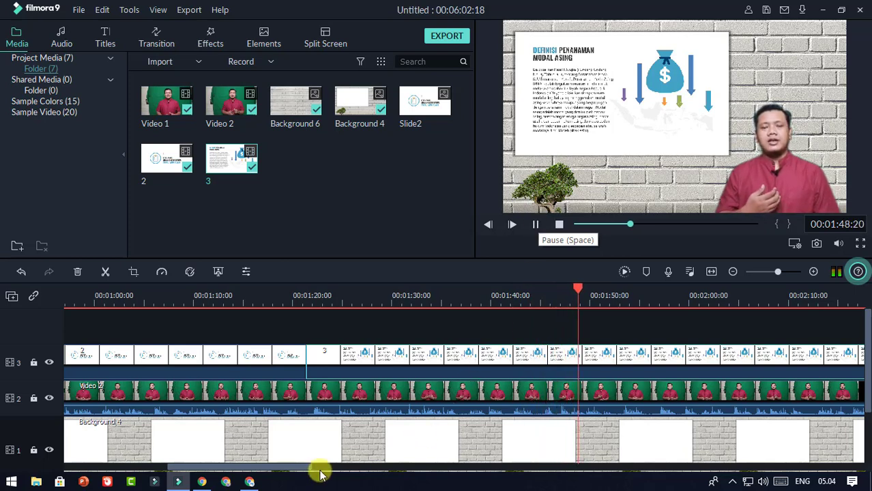
left_click_drag(307, 471, 336, 470)
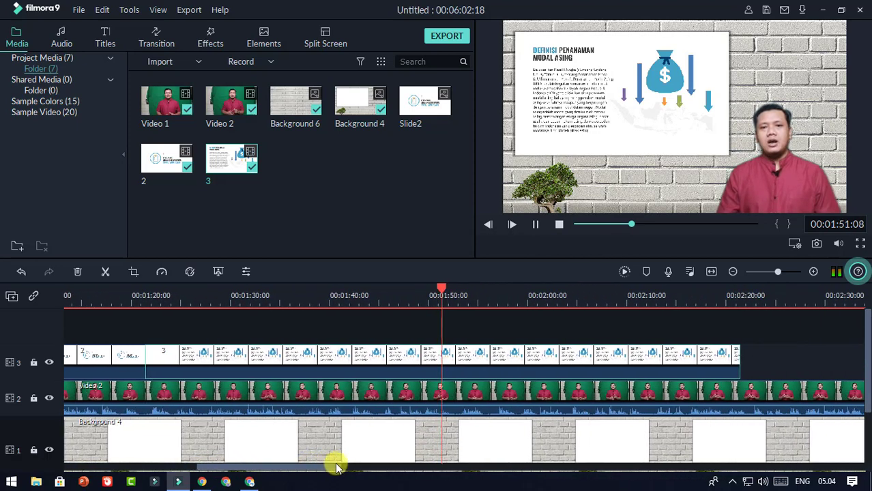
Step: Split slide 3 at 1:55:23, delete its tail, and return the preview to the start
left_click(536, 226)
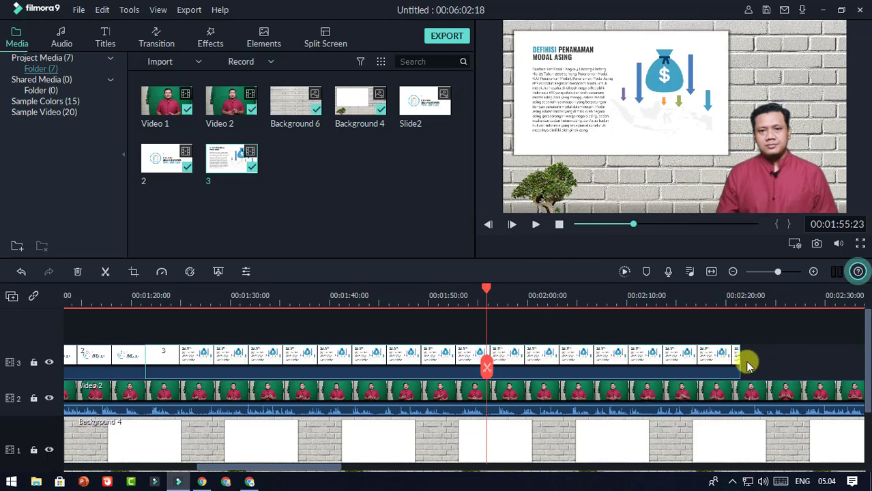
left_click(487, 368)
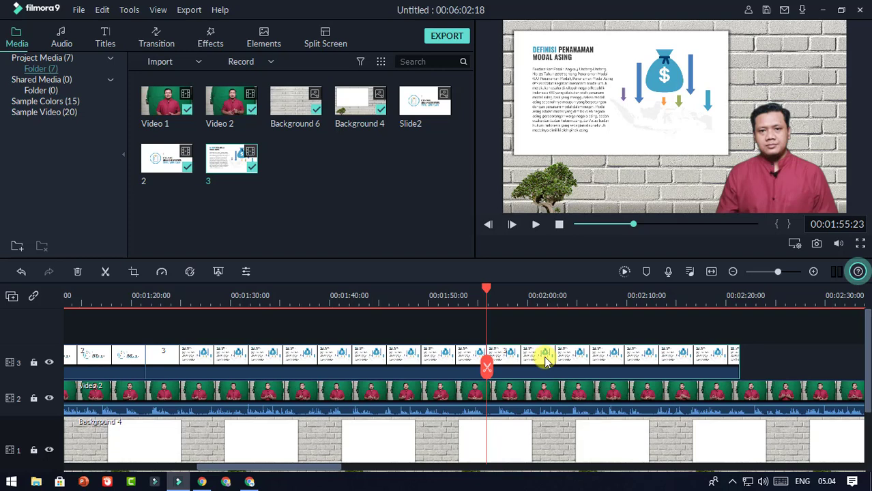
left_click(544, 356)
key("Delete")
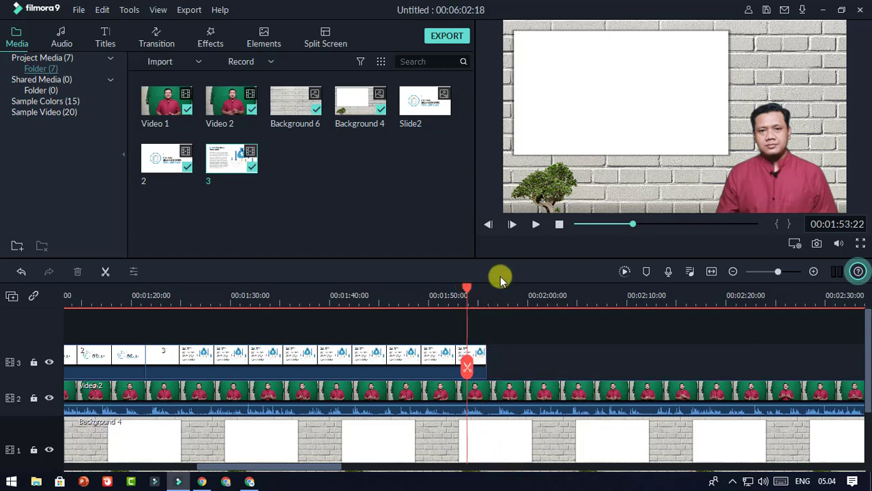
left_click_drag(633, 225, 554, 232)
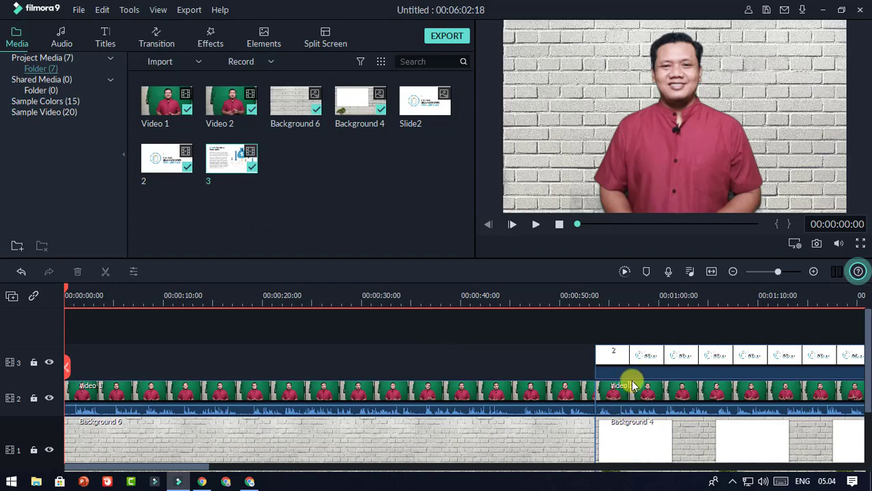
Step: Import the Klik tombol subscribe1 animation and drag it onto track 3 near 0:17
left_click(199, 64)
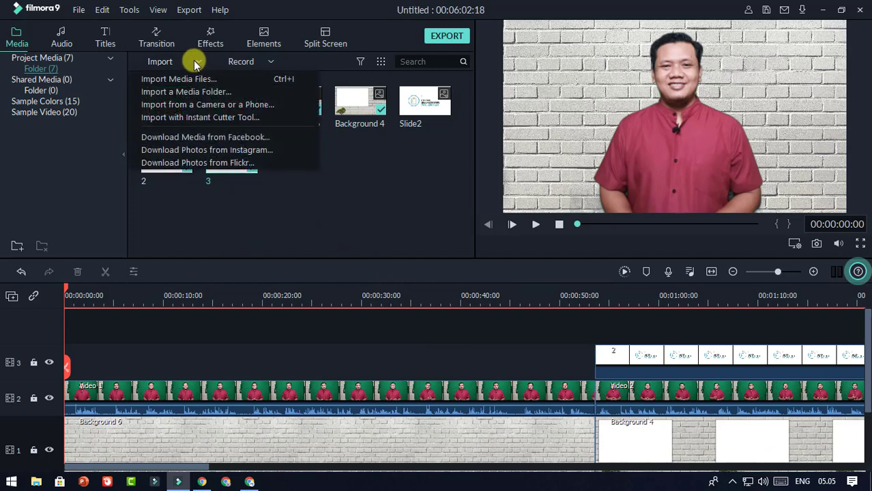
left_click(197, 80)
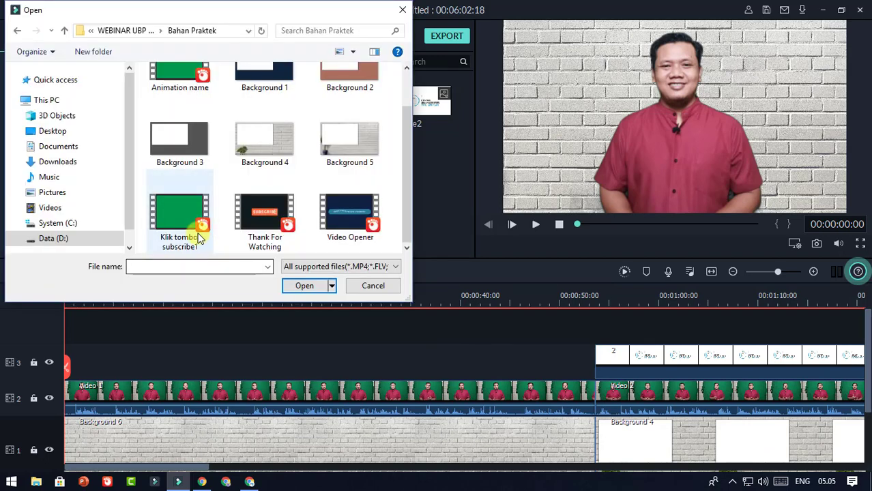
left_click(192, 225)
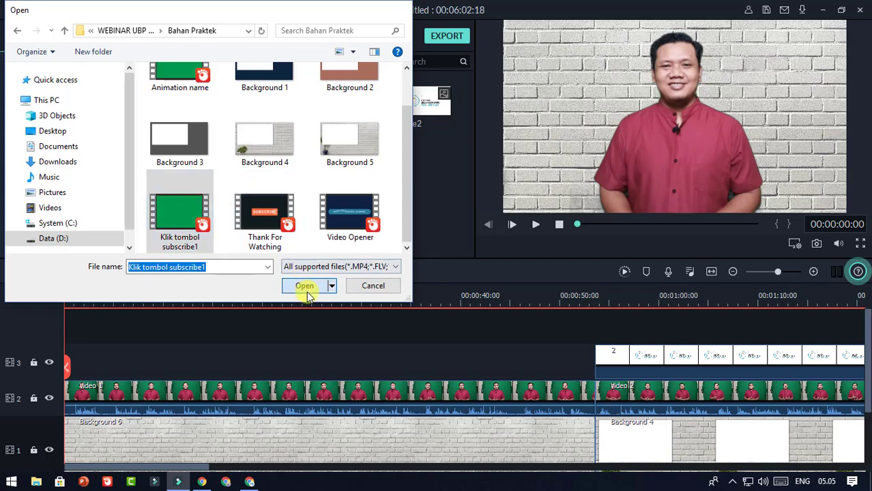
left_click(306, 286)
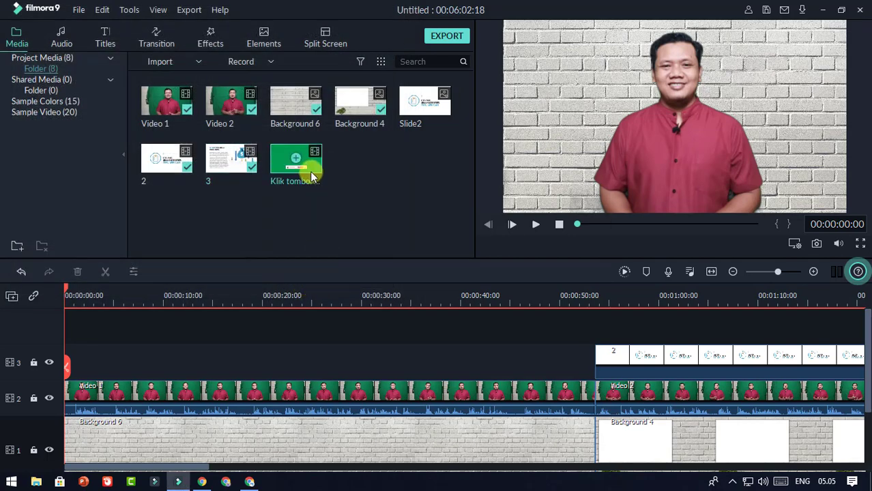
left_click_drag(310, 171, 235, 359)
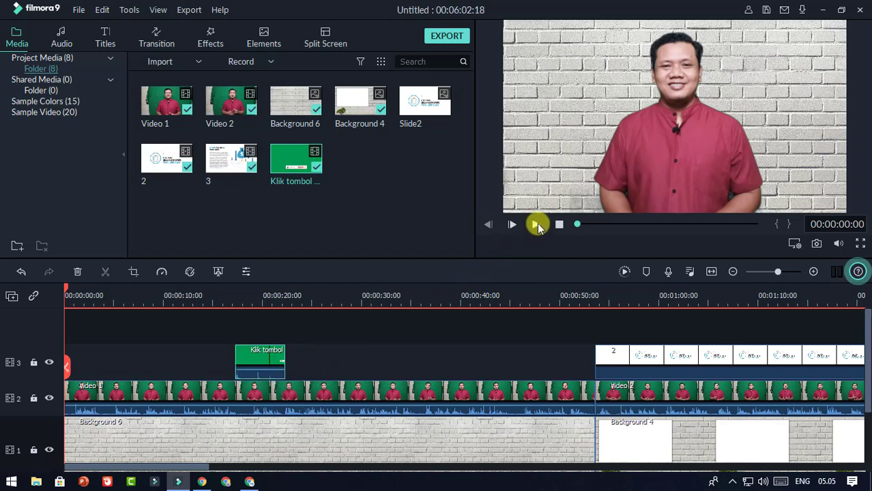
Step: Play the subscribe animation and stop at 0:19 to check its green backdrop
left_click(538, 224)
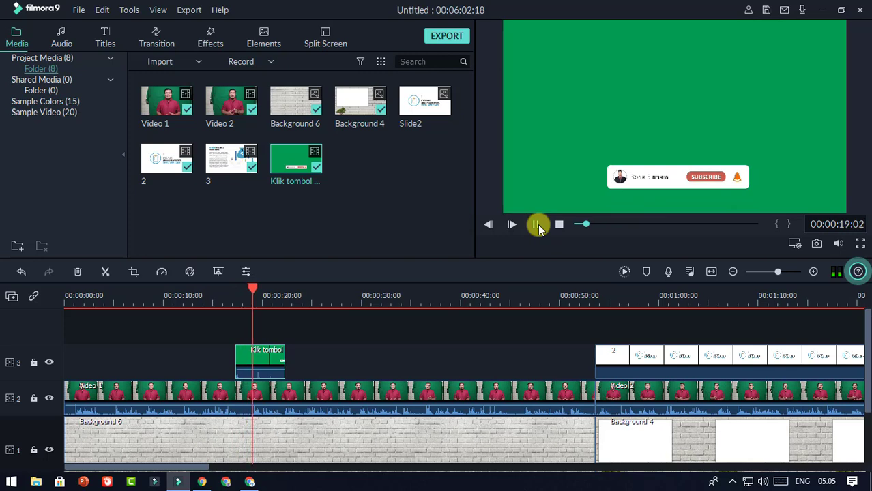
key("space")
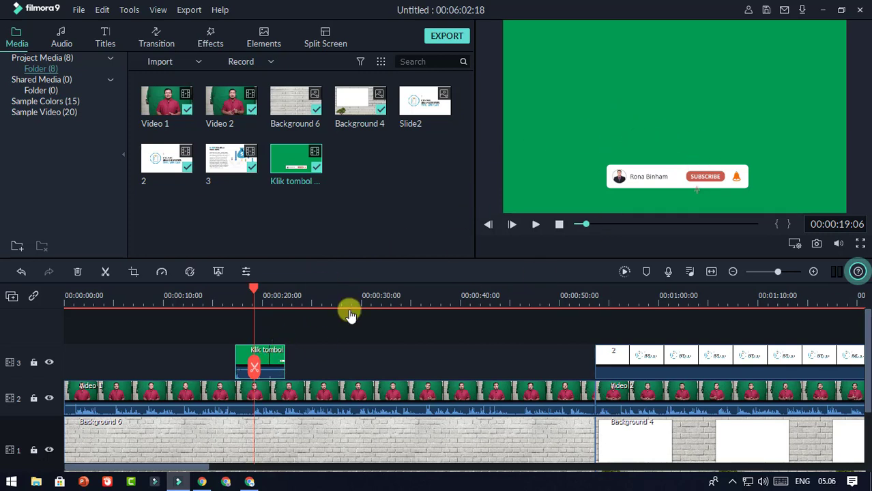
Step: In Chroma Key, set Offset to 10 and reset Edge Thickness to 0.00
left_click(219, 274)
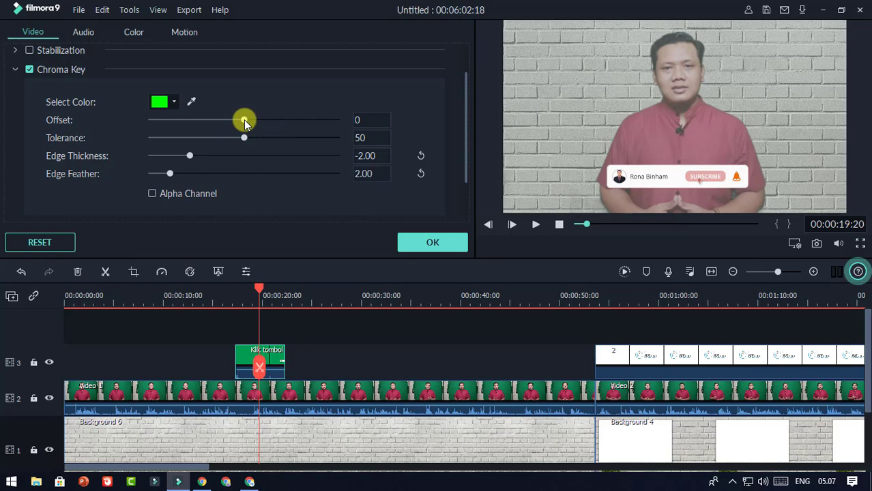
left_click_drag(244, 119, 251, 118)
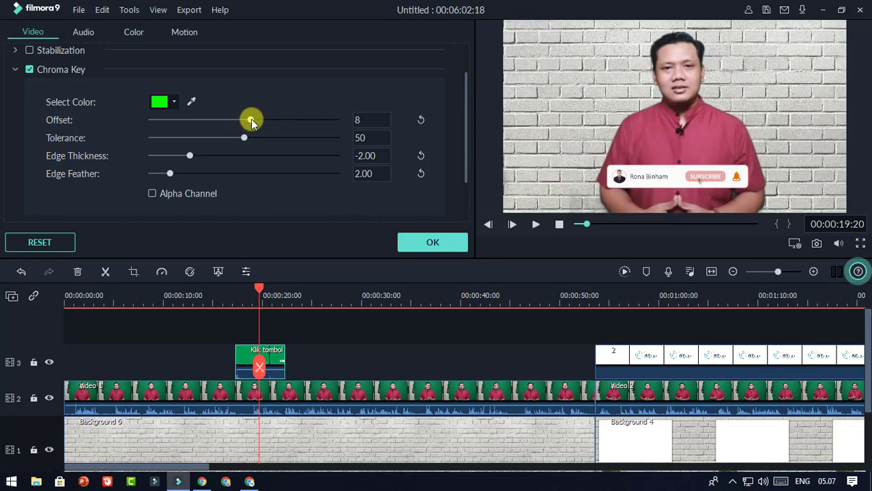
double_click(369, 121)
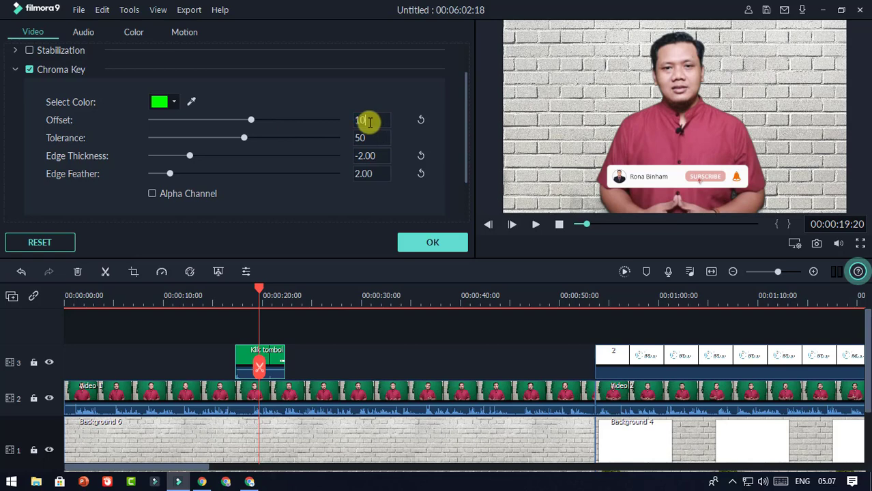
key("Return")
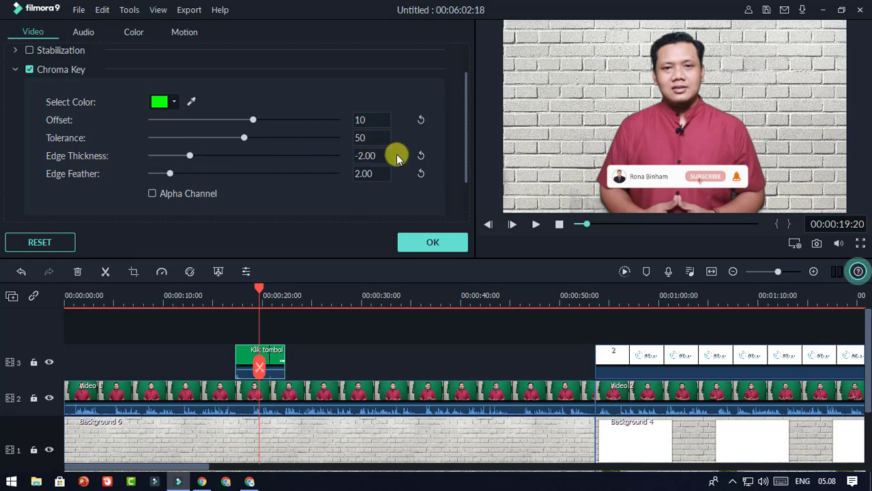
left_click(421, 156)
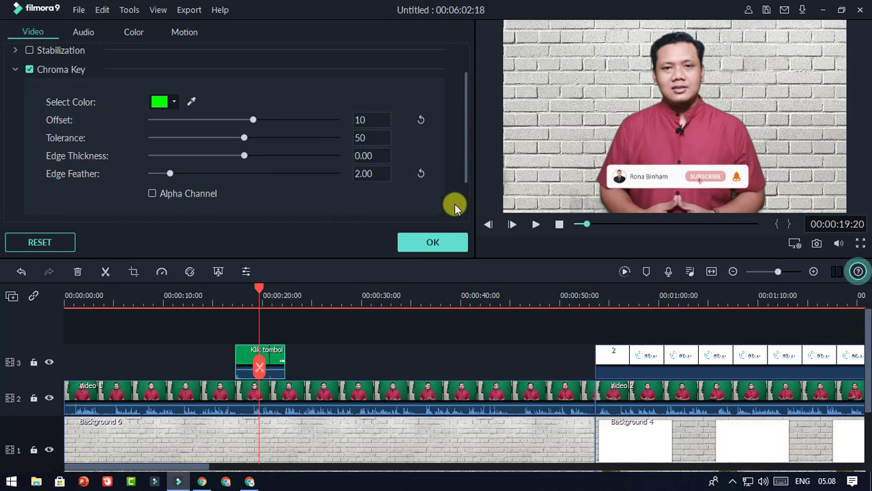
Step: Preview the keyed presenter around 17 seconds, then apply the Chroma Key settings
left_click_drag(259, 289, 238, 291)
left_click(536, 226)
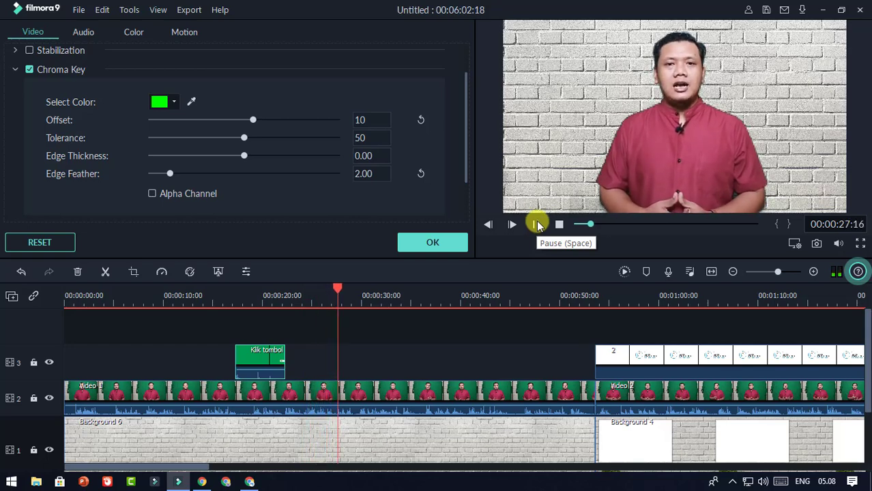
left_click(538, 225)
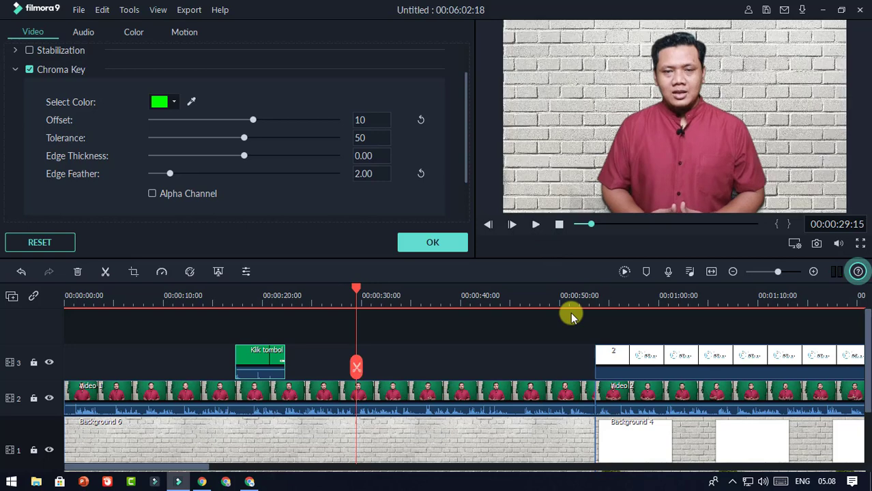
left_click(375, 292)
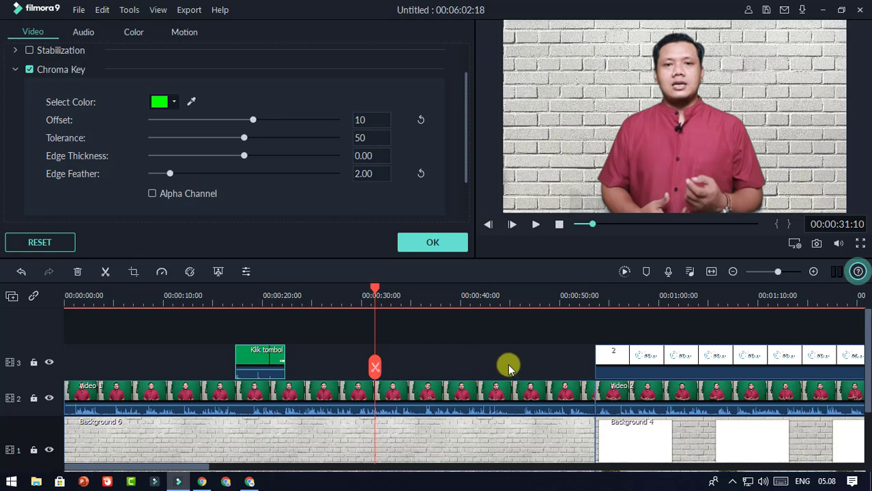
scroll(397, 294, "down", 1)
left_click_drag(397, 294, 362, 294)
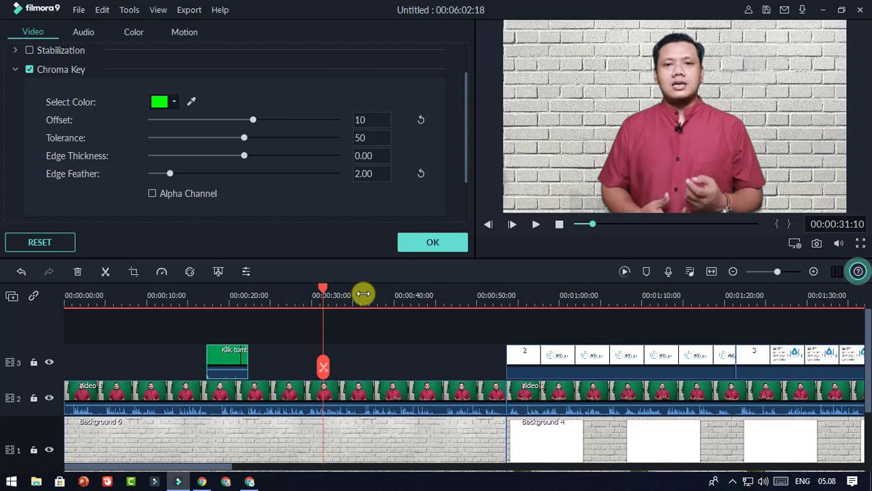
left_click(433, 243)
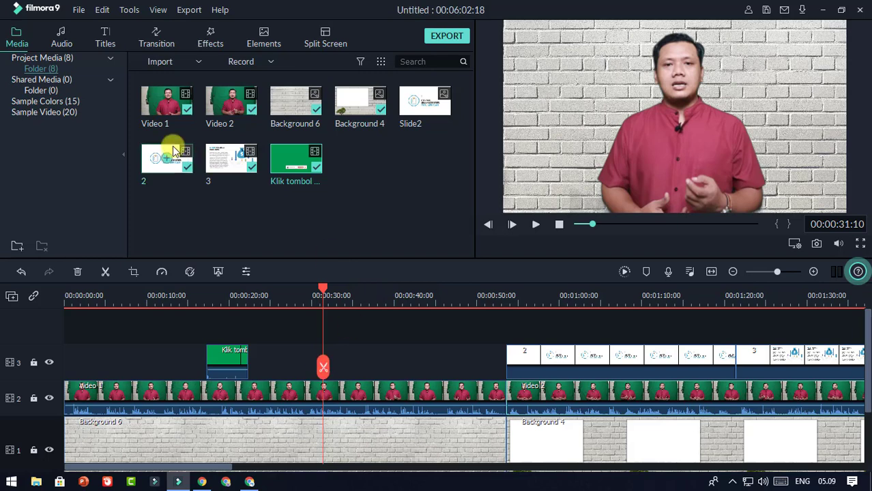
Step: Open the Transition library, glance at Lifestyle and Slideshow, and settle on Basic (18)
left_click(155, 38)
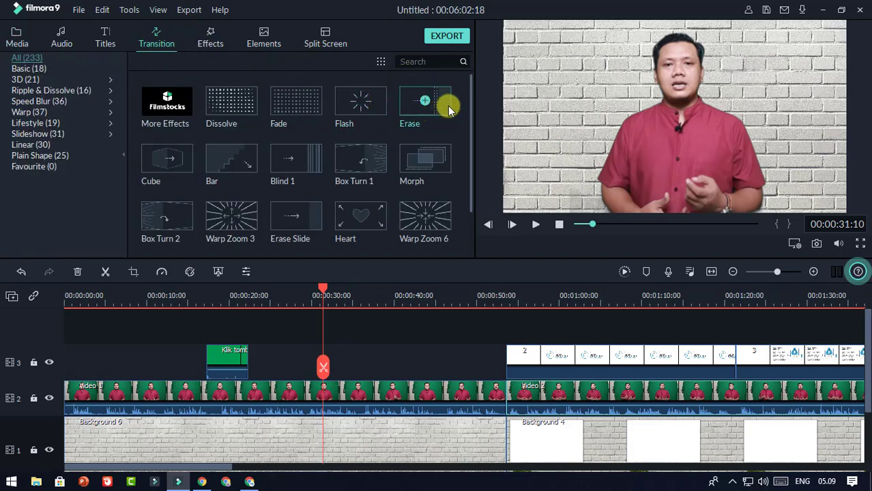
left_click_drag(471, 97, 470, 183)
left_click_drag(472, 181, 477, 75)
left_click(29, 69)
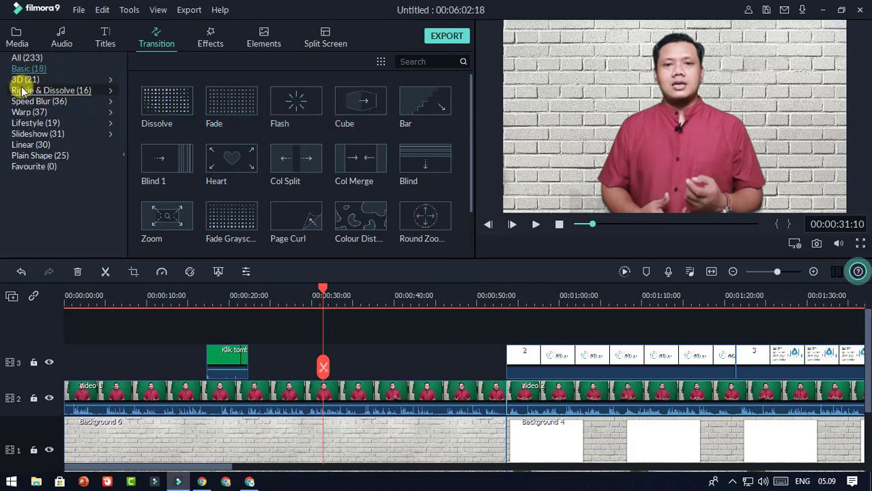
left_click(35, 123)
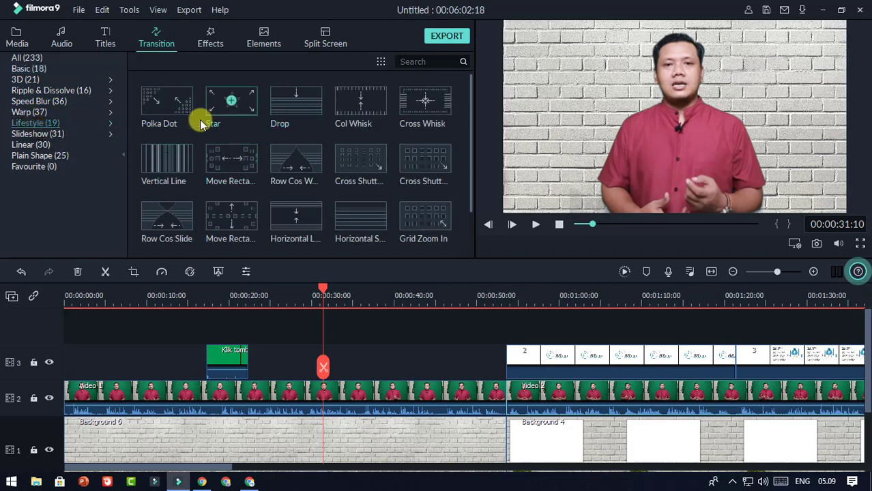
left_click(54, 135)
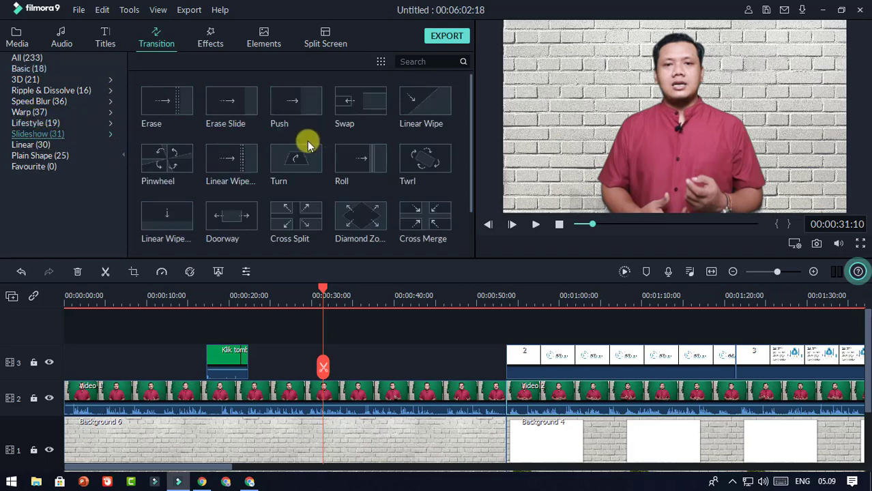
left_click(20, 69)
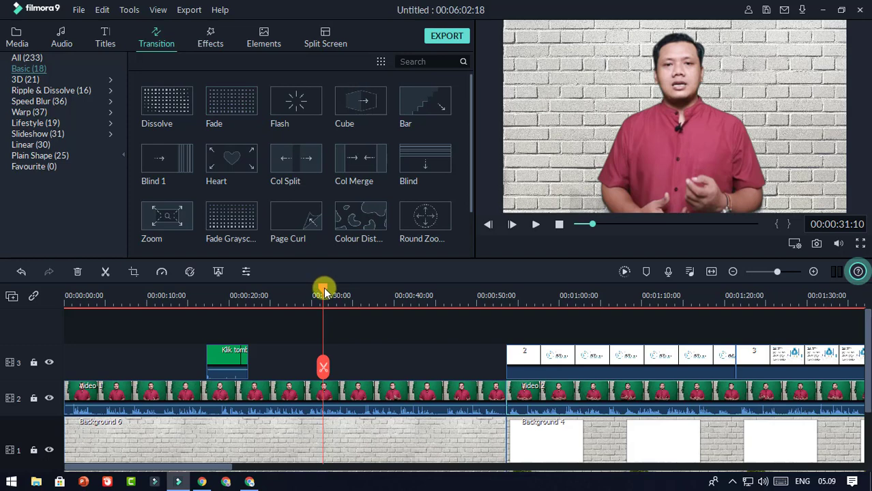
Step: Add a Fade transition between Video 1 and Video 2 and preview it
left_click_drag(323, 287, 507, 314)
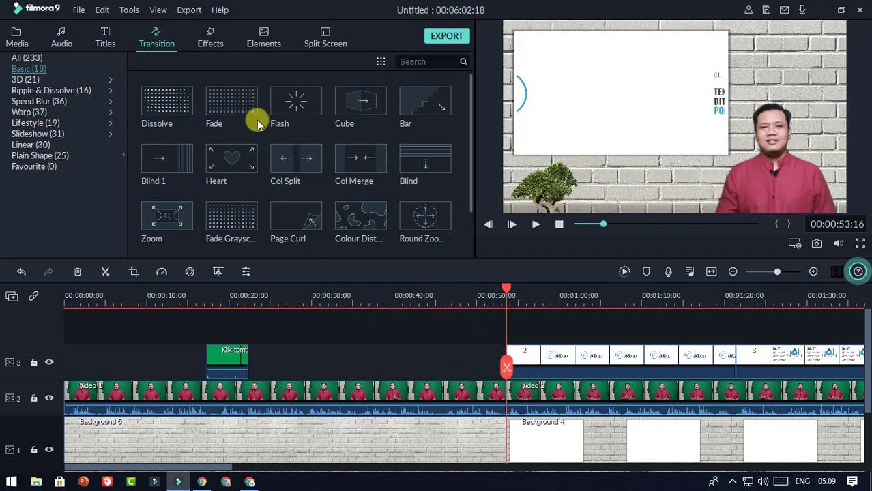
left_click_drag(235, 112, 505, 395)
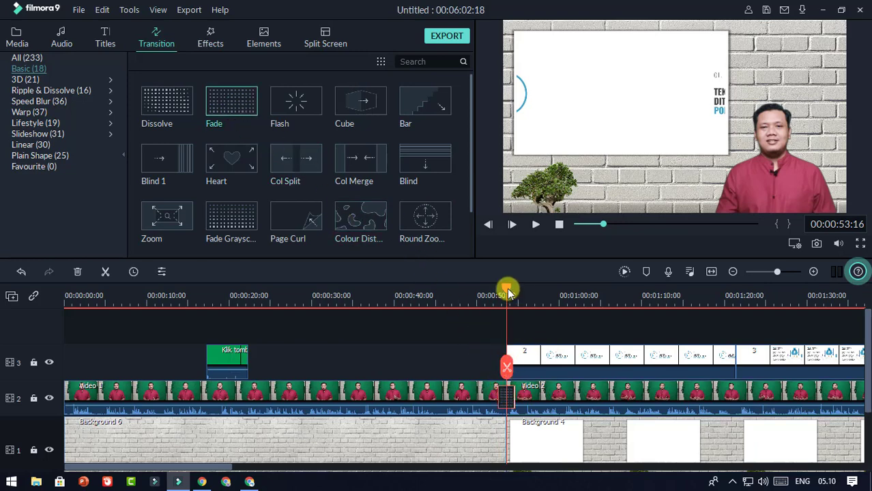
left_click_drag(508, 288, 490, 293)
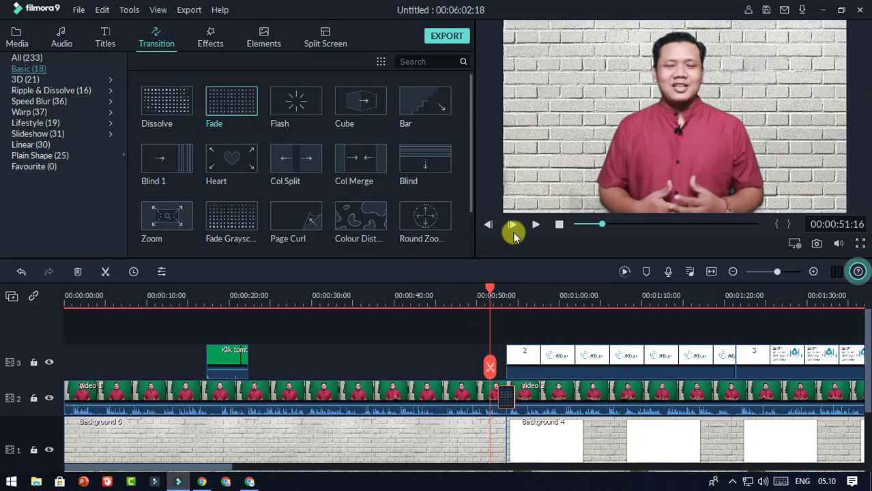
left_click(536, 225)
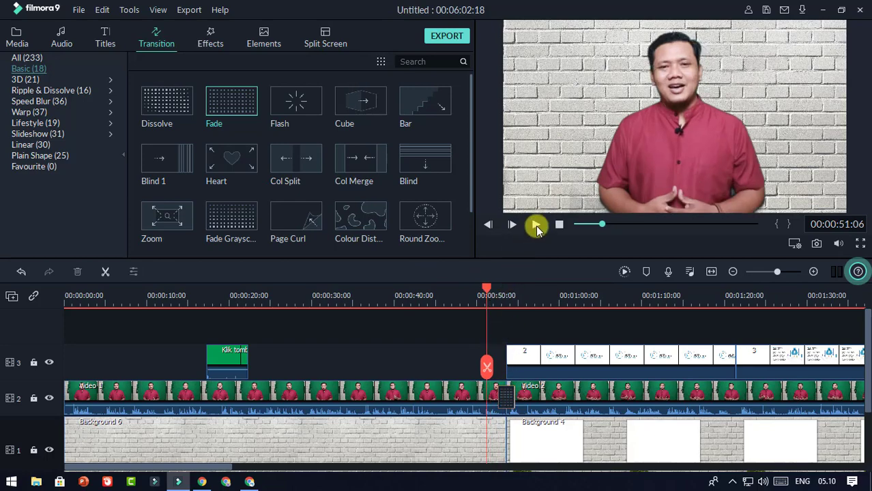
left_click(535, 225)
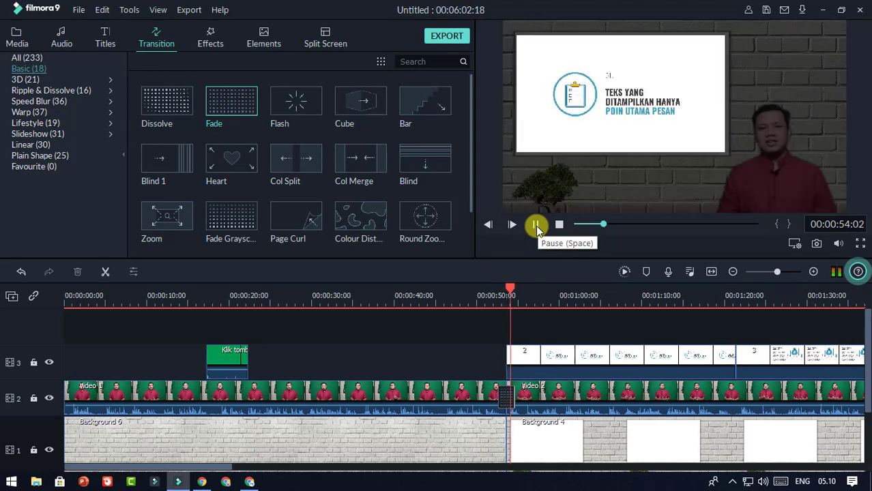
left_click(536, 226)
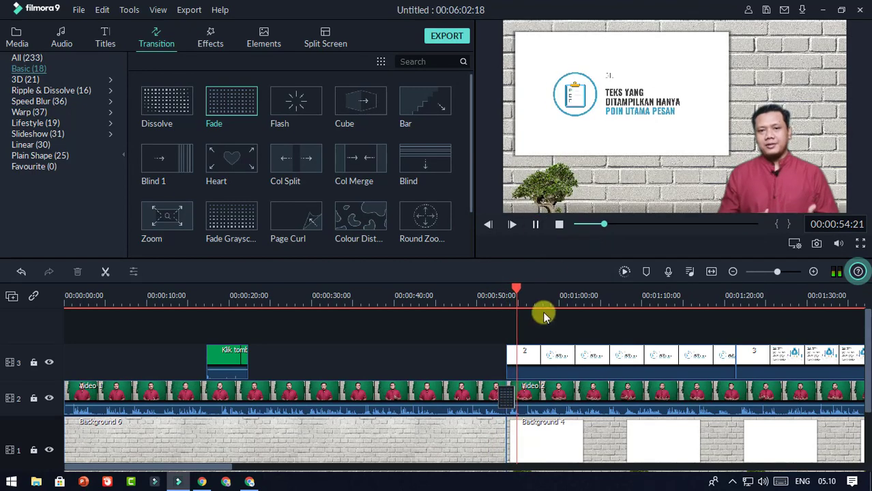
Step: Put a shortened Fade at the start of slide overlay '2' on track 3 and preview it
left_click(553, 357)
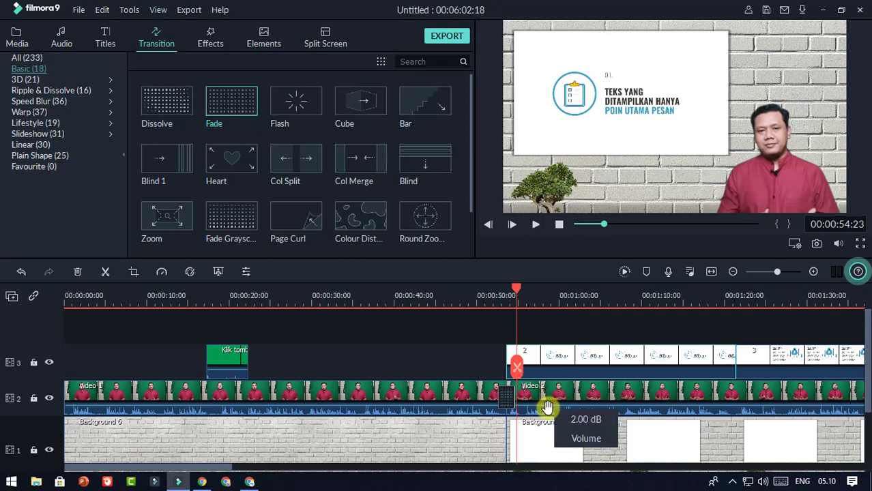
left_click_drag(517, 294, 506, 291)
left_click_drag(243, 103, 512, 359)
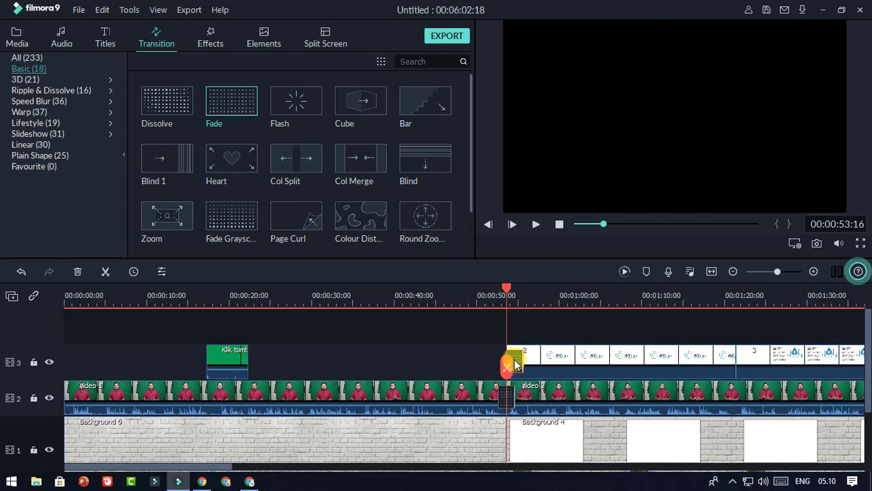
left_click_drag(512, 294, 491, 294)
scroll(523, 301, "up", 3)
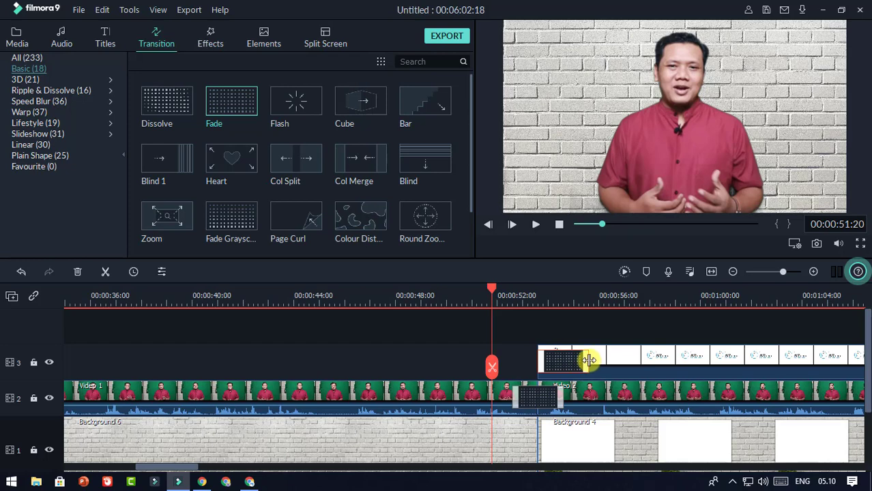
left_click(573, 362)
left_click_drag(566, 367, 573, 364)
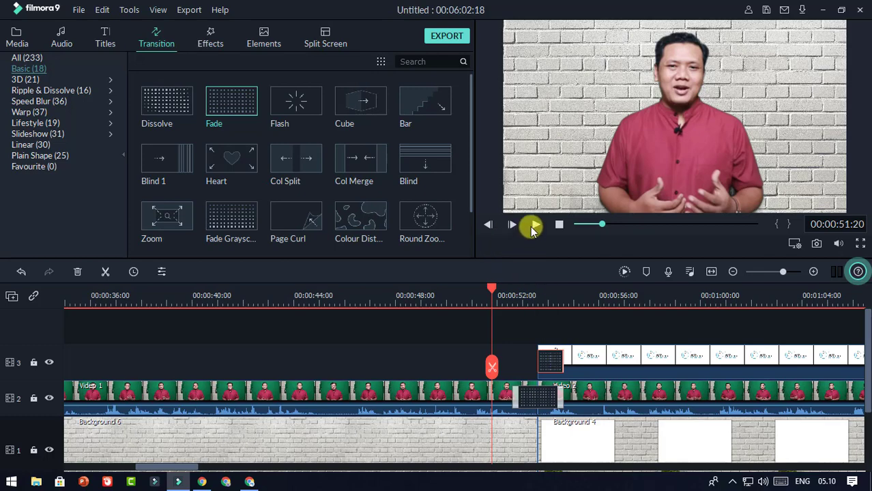
left_click(533, 226)
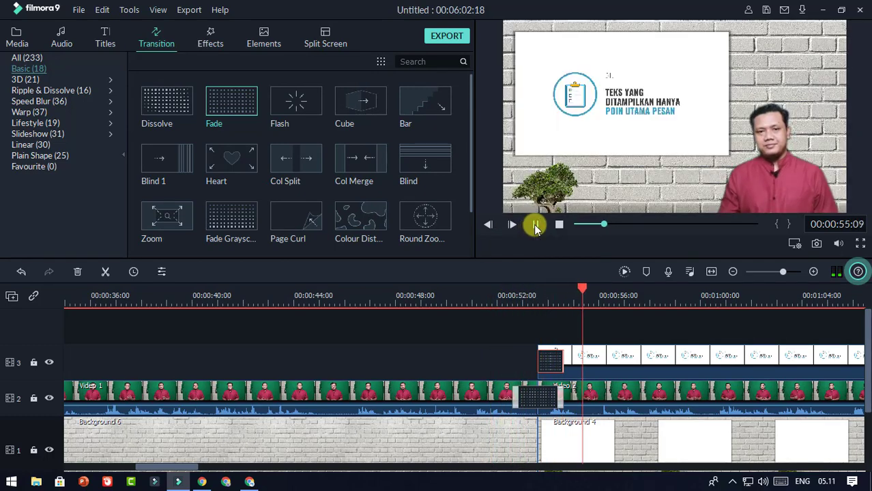
left_click(535, 226)
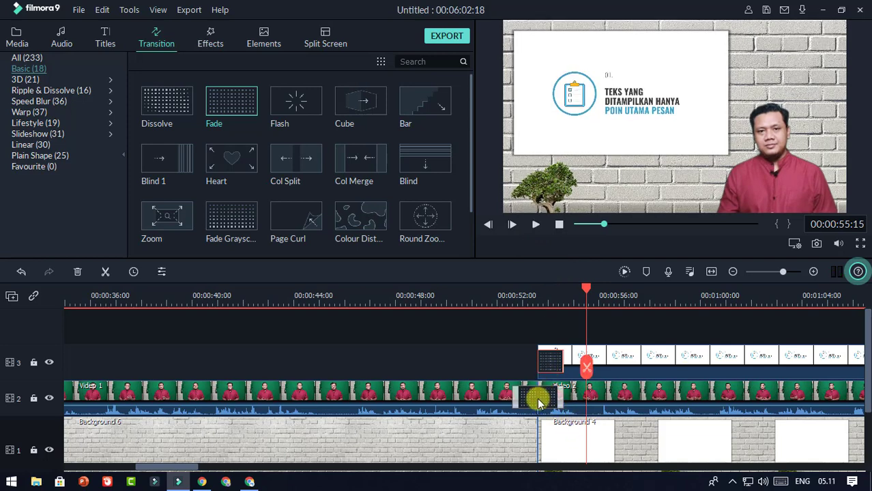
Step: Check the slide overlay and Video 2 clips, then return to the media library
left_click(632, 359)
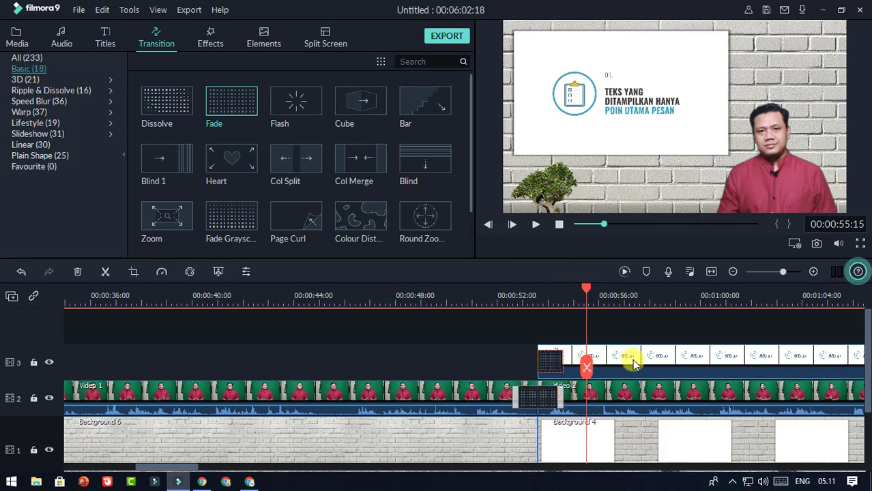
left_click(634, 394)
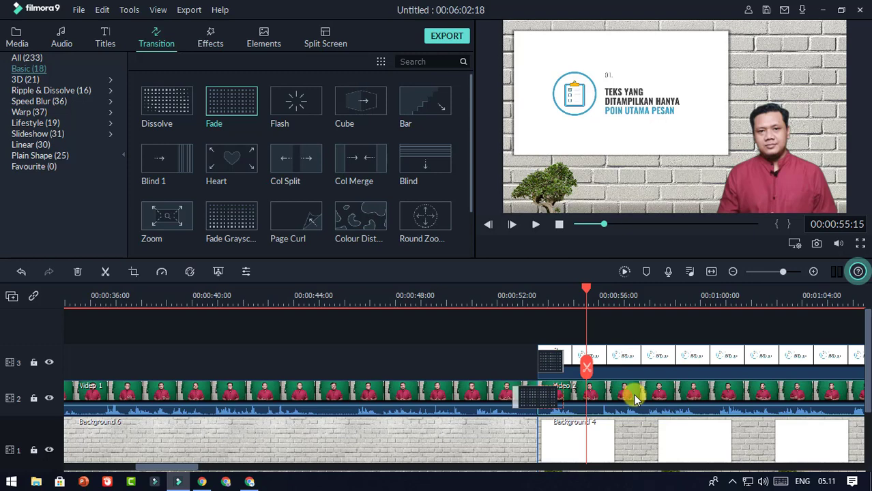
left_click(638, 359)
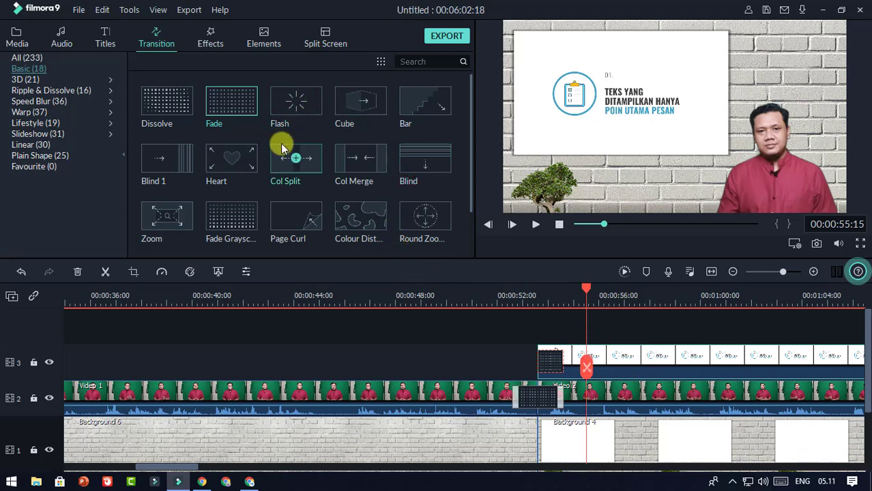
scroll(292, 129, "down", 2)
scroll(292, 129, "up", 2)
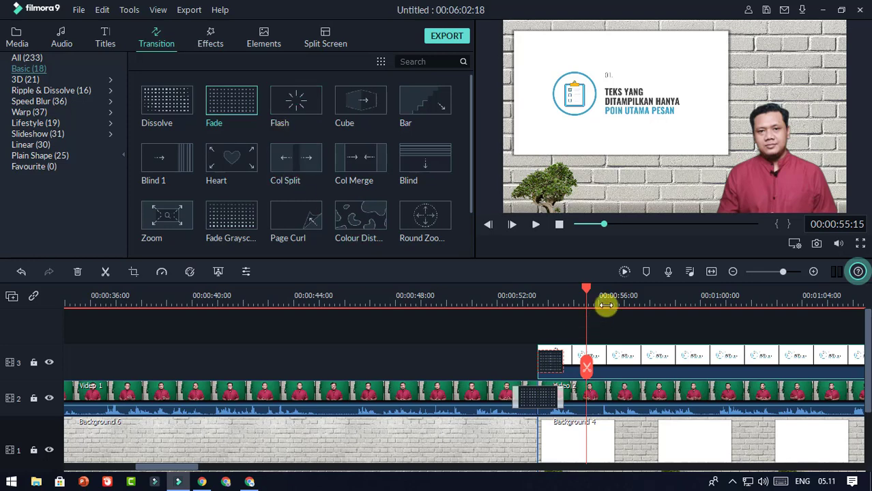
scroll(585, 298, "down", 3)
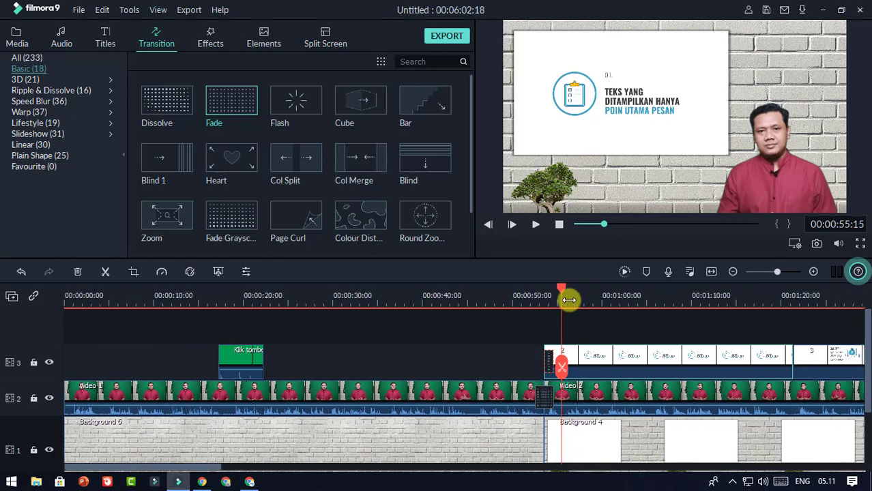
scroll(569, 300, "up", 2)
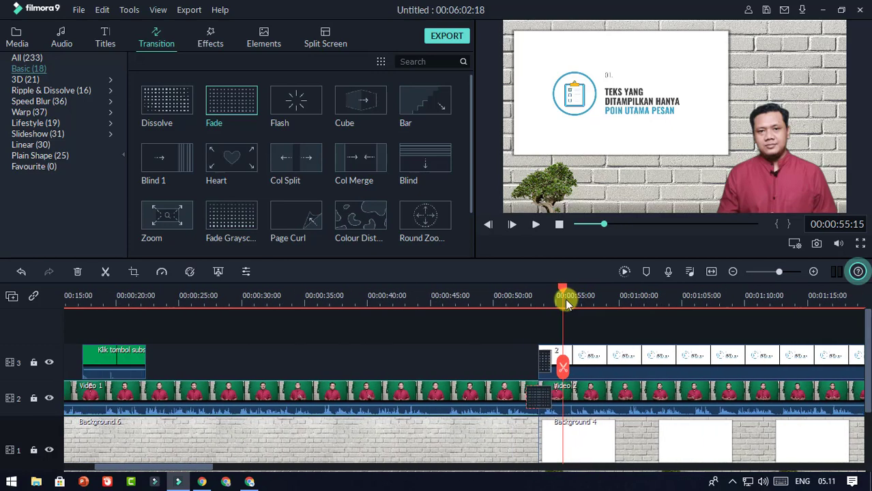
scroll(562, 299, "down", 1)
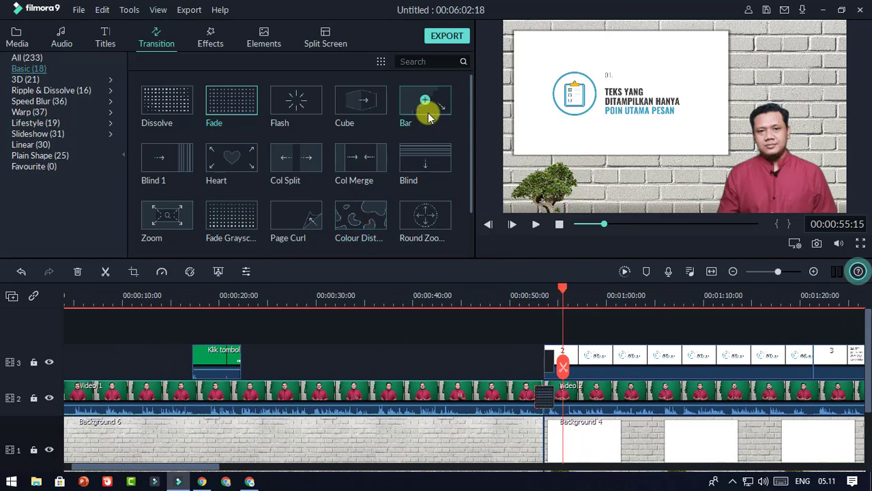
left_click(10, 38)
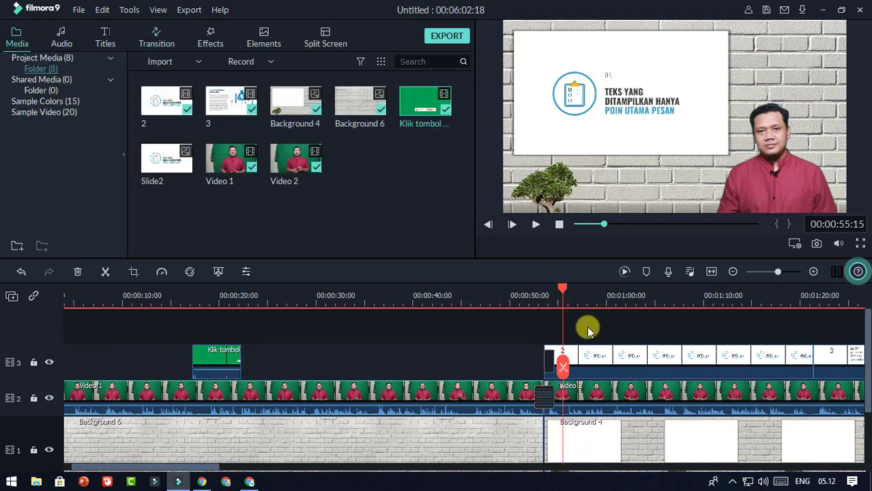
Step: Return the timeline playhead to the project start
left_click_drag(559, 289, 494, 289)
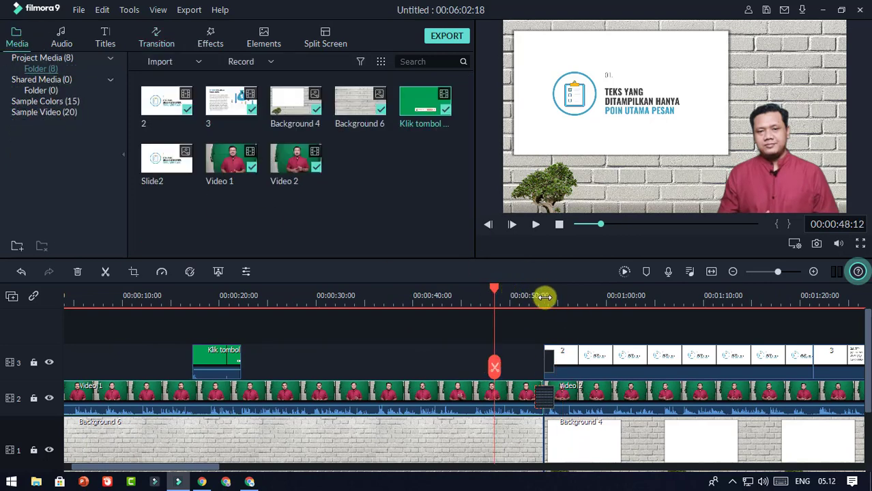
scroll(615, 299, "up", 1)
scroll(615, 299, "up", 1)
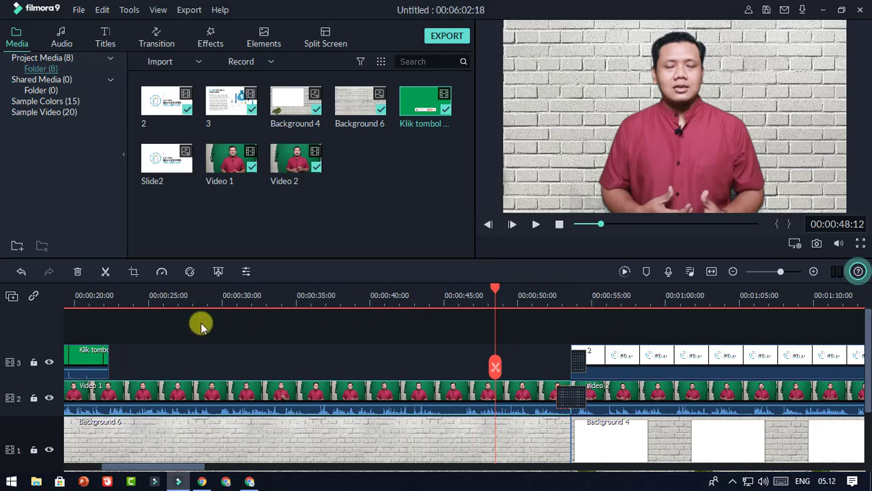
left_click_drag(600, 224, 578, 224)
scroll(495, 294, "down", 2)
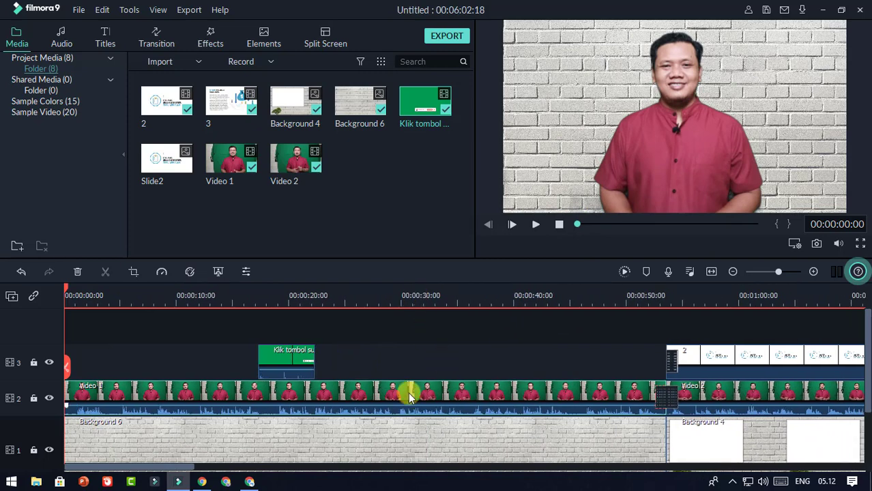
Step: Import the music file 'Upbeat Motivational, Inspirational, Corporate 1' through Import Media Files
left_click(198, 61)
left_click(191, 78)
left_click(295, 93)
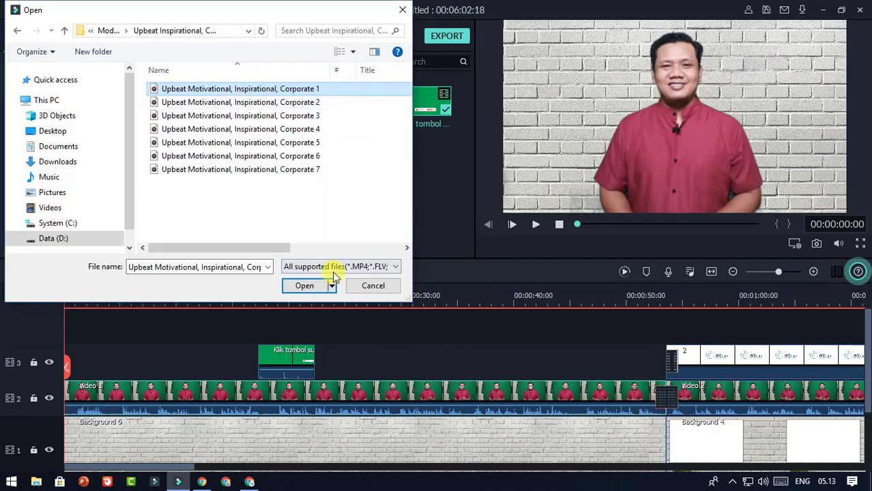
left_click(305, 286)
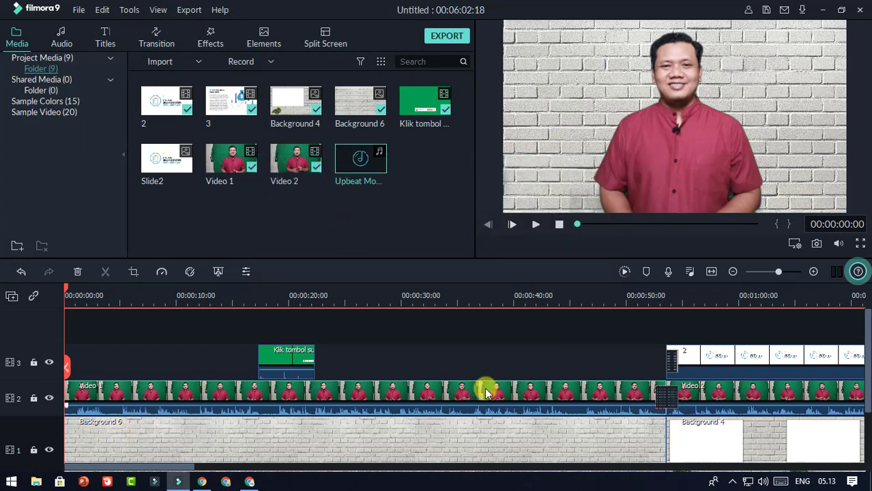
Step: Place the Upbeat Motivational track on audio track 1 at 00:00 and preview it
left_click_drag(868, 385, 822, 434)
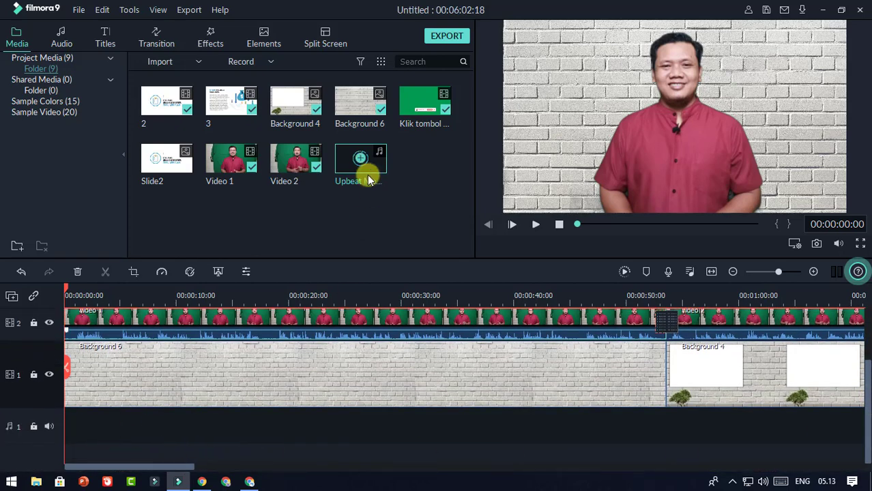
left_click_drag(361, 164, 28, 428)
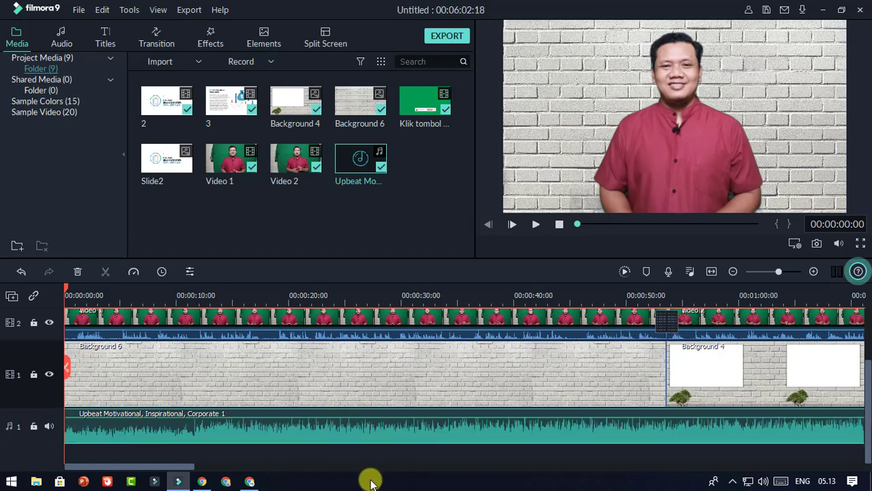
left_click(537, 226)
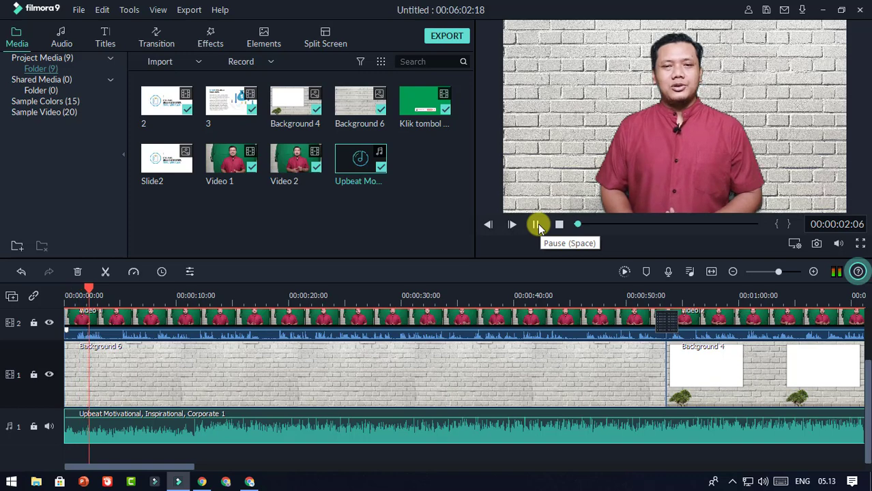
left_click(537, 226)
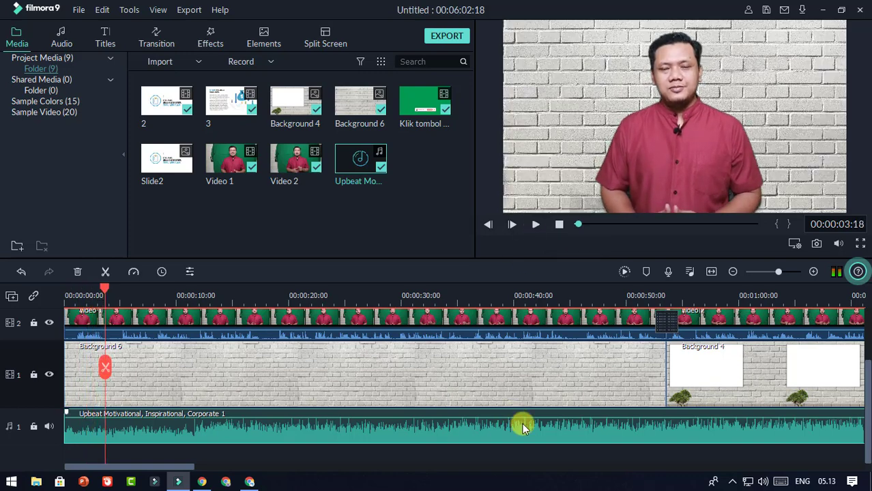
left_click_drag(88, 299, 46, 305)
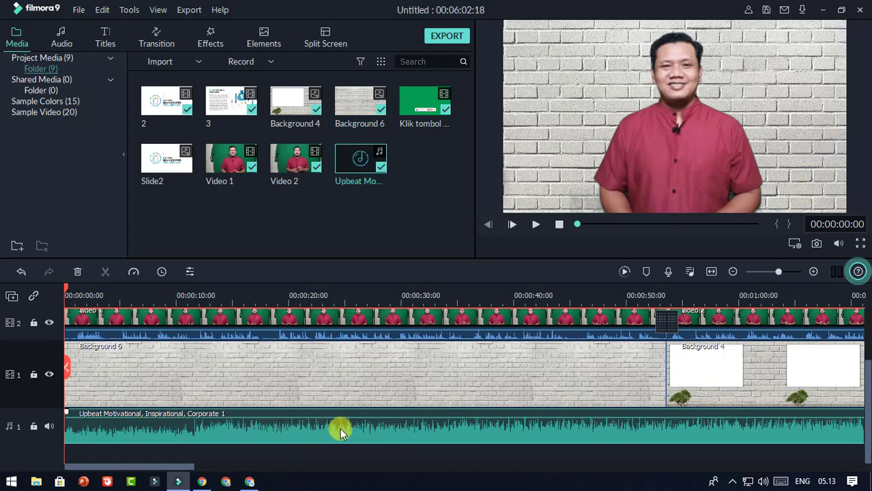
Step: Pull the music clip's volume line down to roughly -18.55 dB
mouse_move(343, 417)
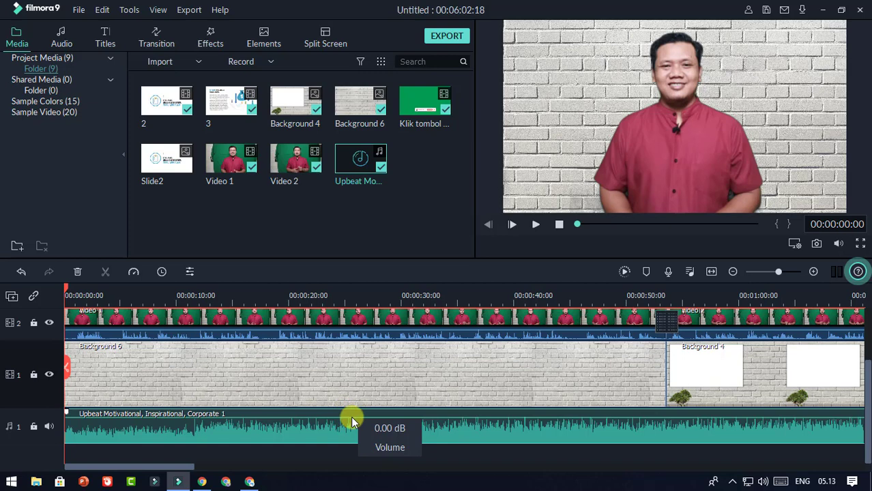
left_click_drag(351, 416, 351, 419)
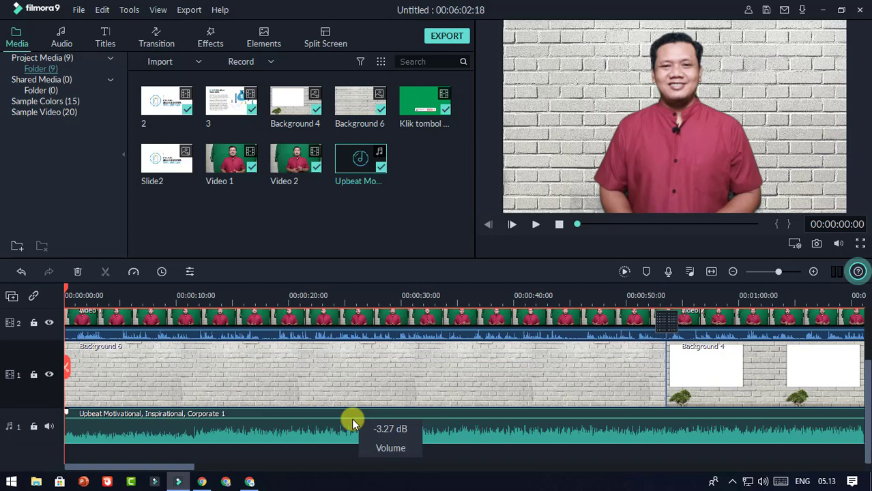
left_click_drag(351, 418, 354, 421)
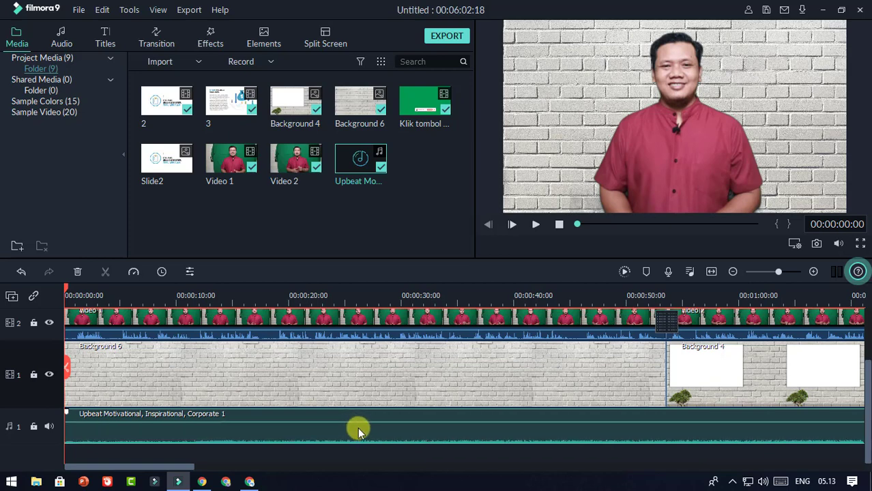
Step: Set the music clip's Volume to -17.48 dB in its audio settings, preview, and confirm
double_click(358, 429)
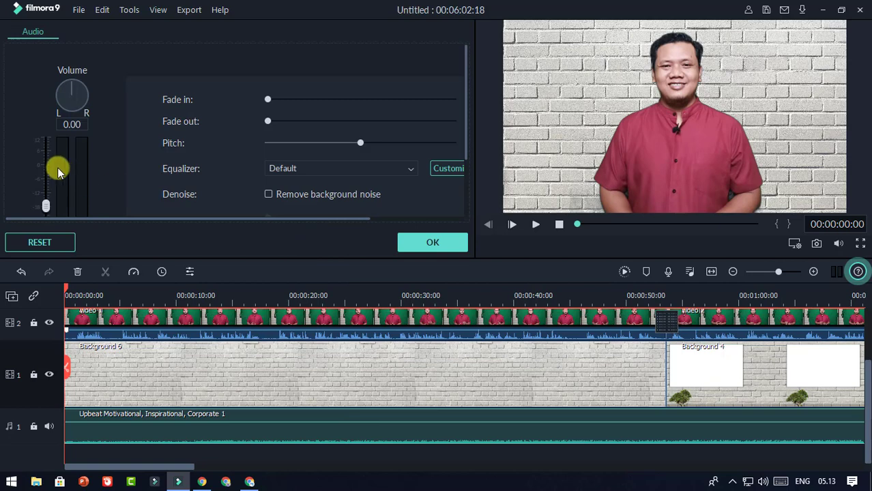
left_click_drag(467, 132, 463, 201)
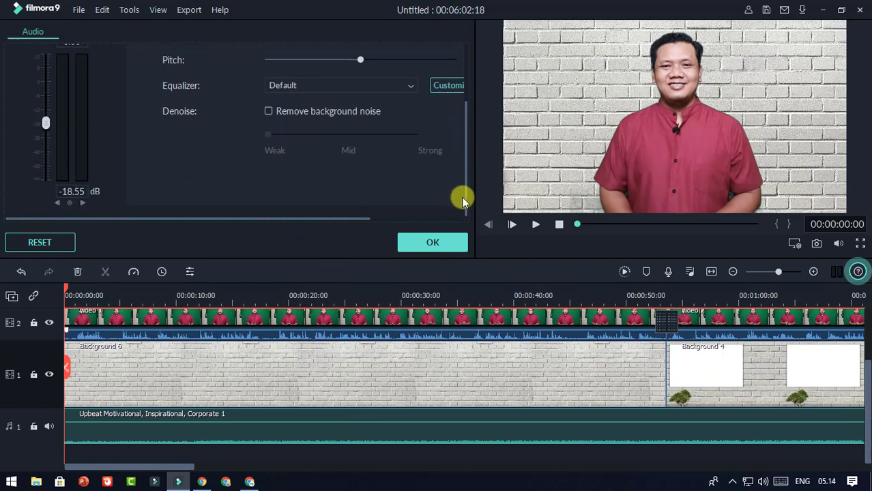
mouse_move(46, 123)
left_mouse_down()
mouse_move(46, 131)
mouse_move(48, 93)
mouse_move(53, 126)
left_mouse_up()
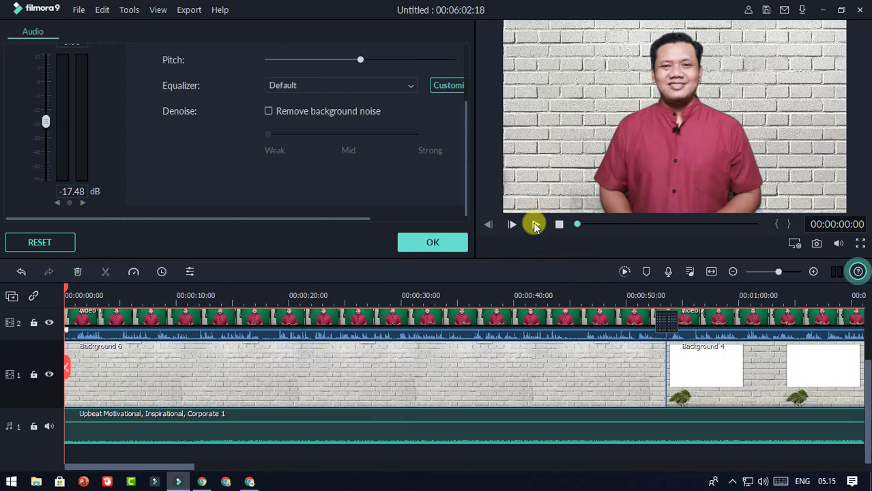
left_click(535, 226)
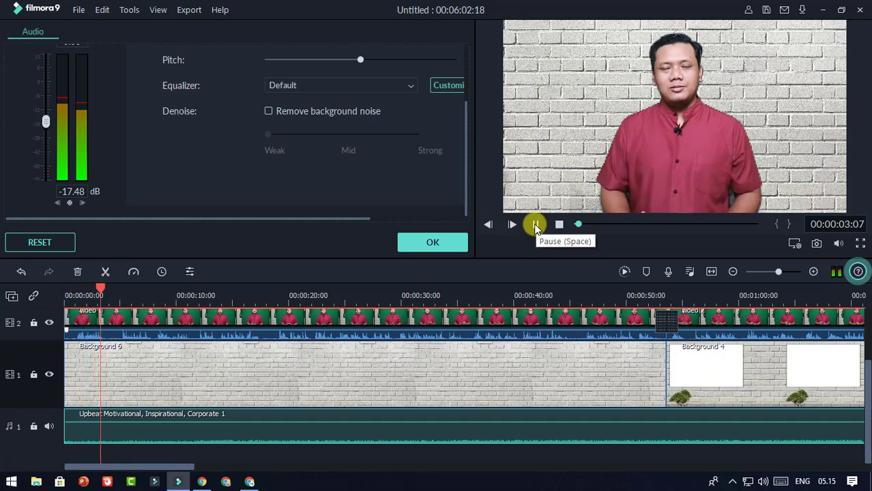
left_click(534, 225)
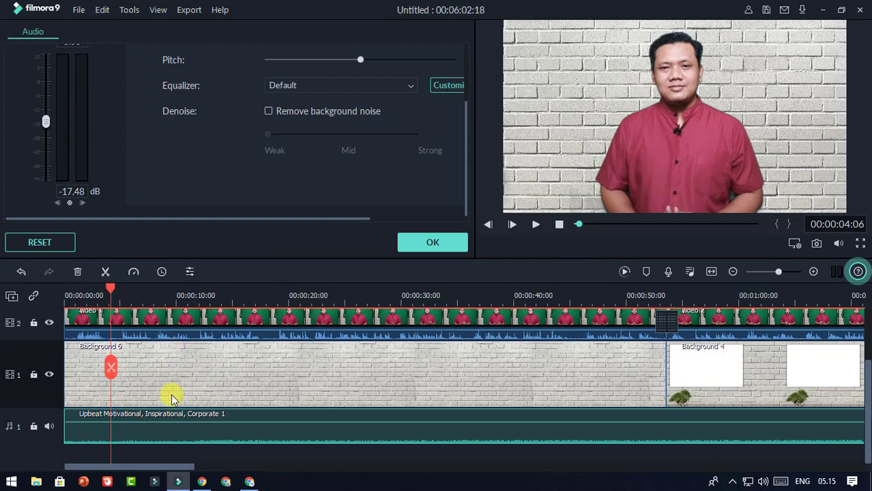
left_click(449, 243)
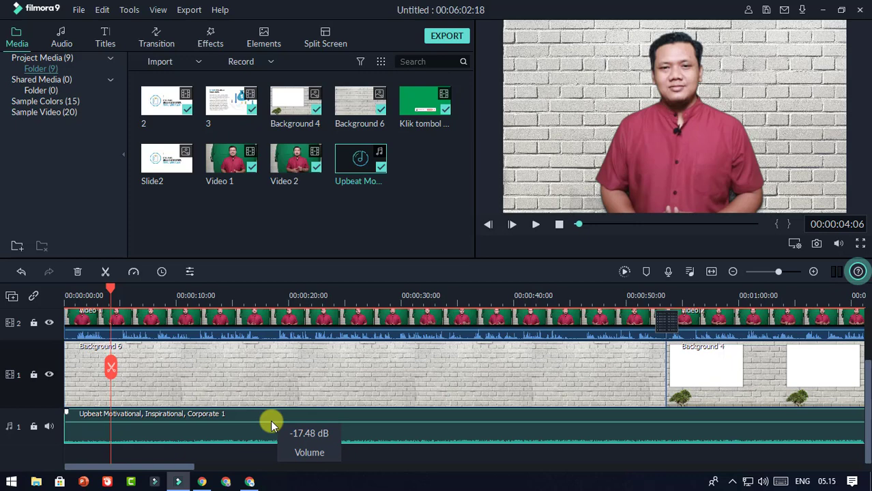
Step: Reopen the music clip's audio settings and set Volume to -17.48 dB
left_click_drag(270, 420, 272, 423)
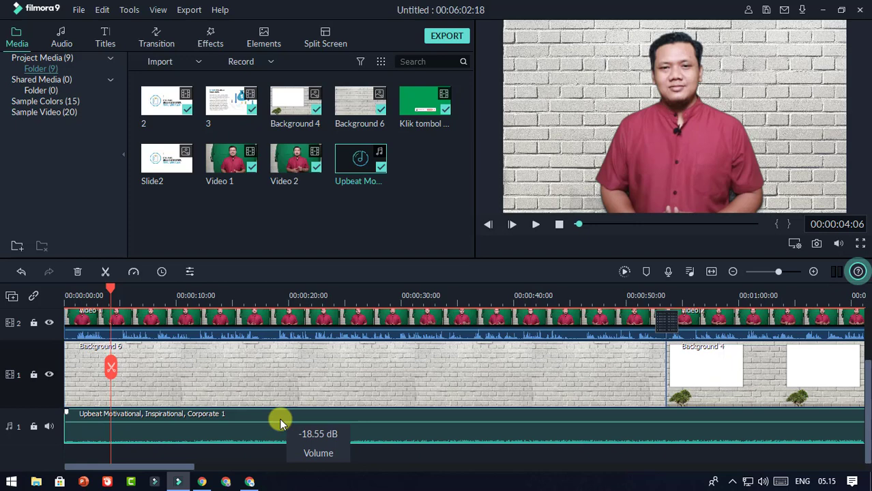
double_click(280, 423)
scroll(67, 133, "up", 2)
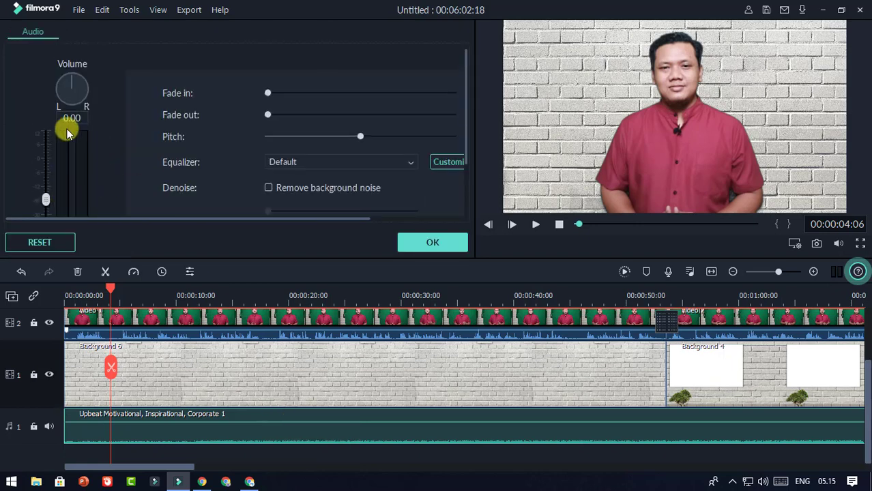
scroll(66, 132, "down", 2)
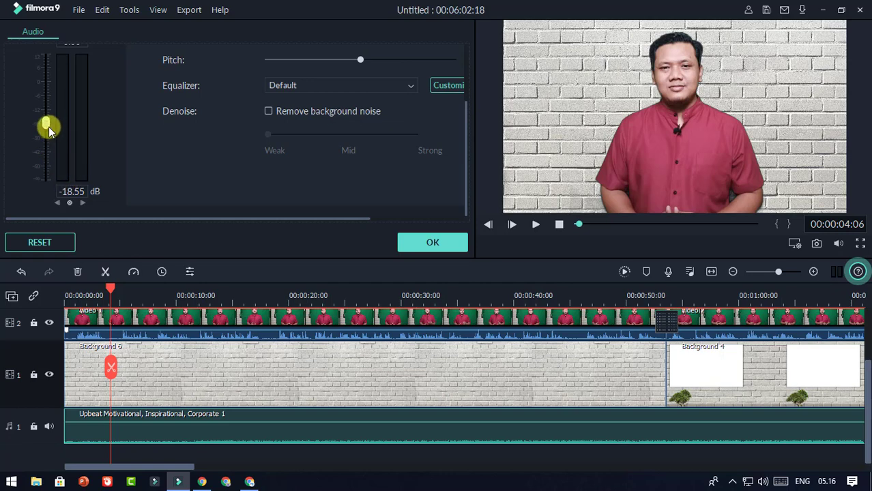
left_click(46, 124)
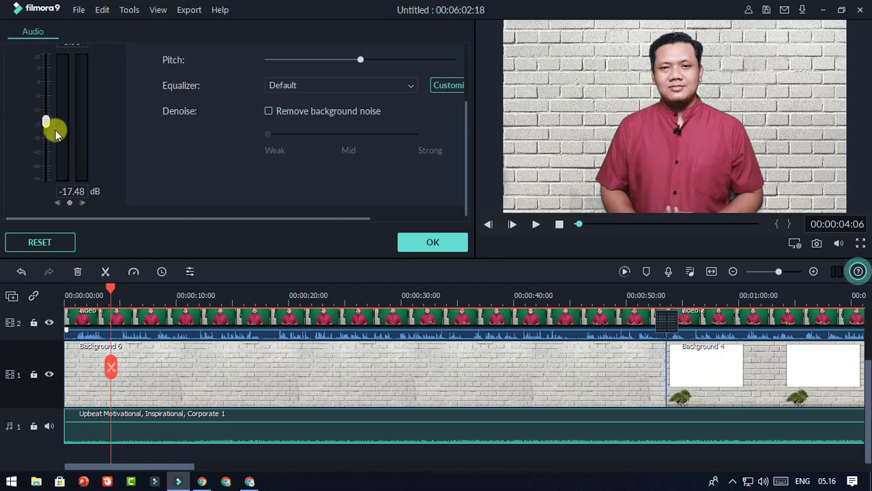
Step: Try the Fade in slider, then raise the music volume line to about -13.45 dB
scroll(162, 143, "up", 2)
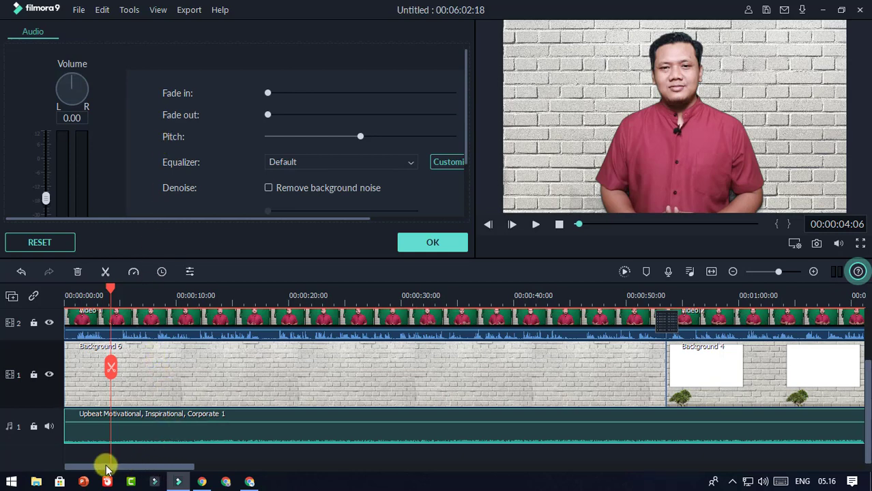
left_click_drag(107, 286, 45, 311)
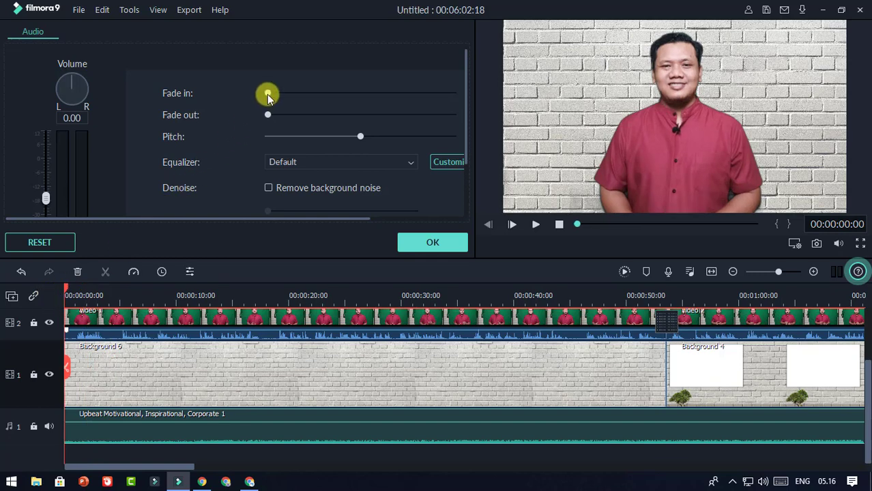
mouse_move(268, 93)
left_mouse_down()
mouse_move(280, 95)
mouse_move(264, 96)
left_mouse_up()
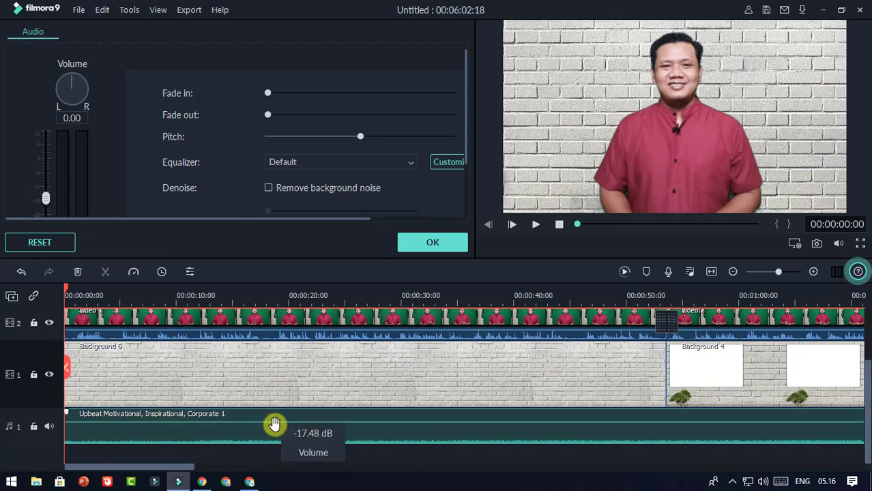
left_click_drag(276, 424, 275, 419)
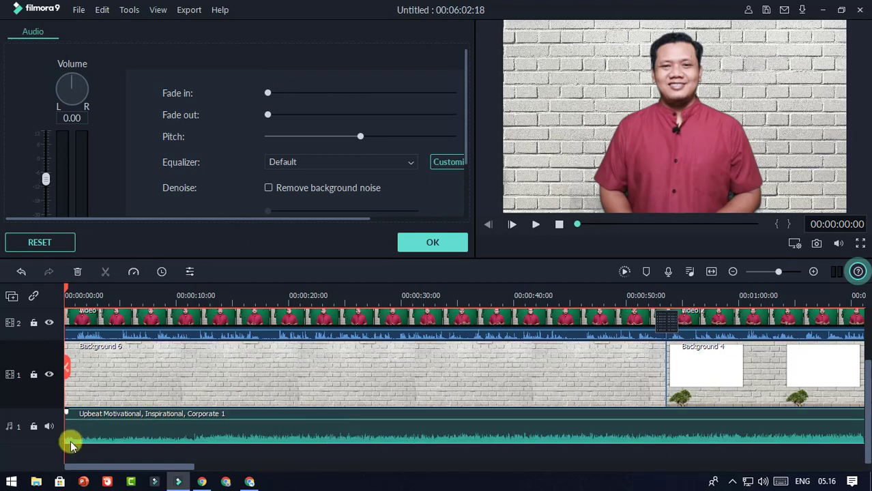
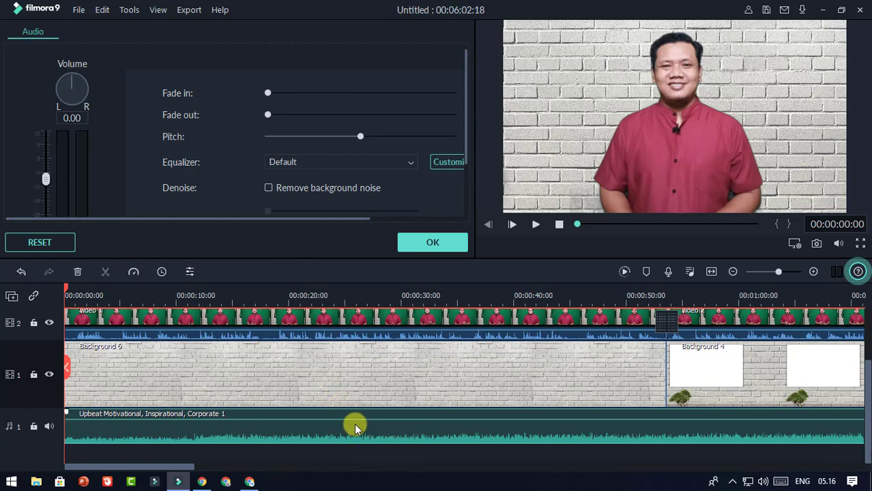
Step: Lower the music volume line to -18.55 dB and move the playhead to about 00:00:53
left_click_drag(355, 422, 356, 424)
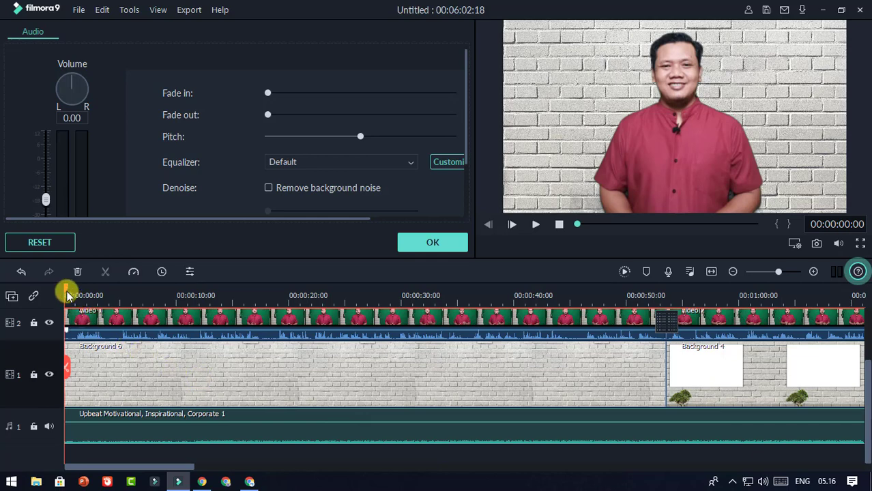
left_click_drag(67, 295, 670, 335)
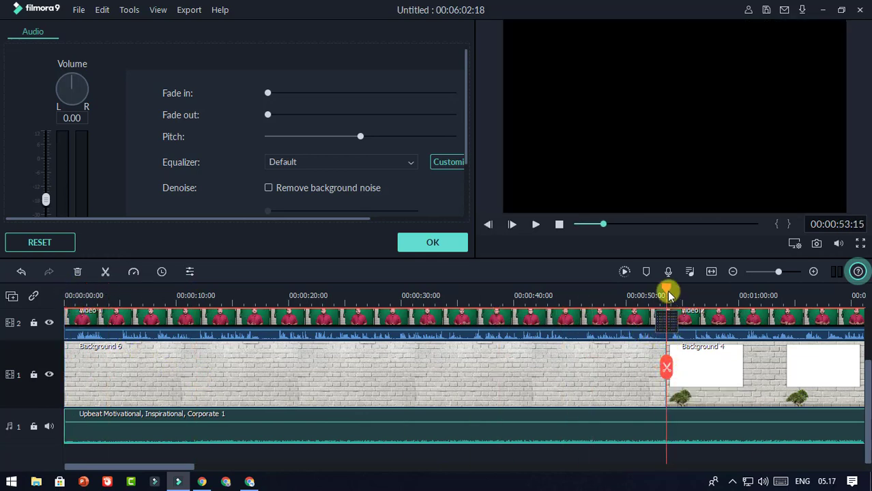
Step: Split the music at about 00:00:53 and delete the part after the cut
mouse_move(562, 417)
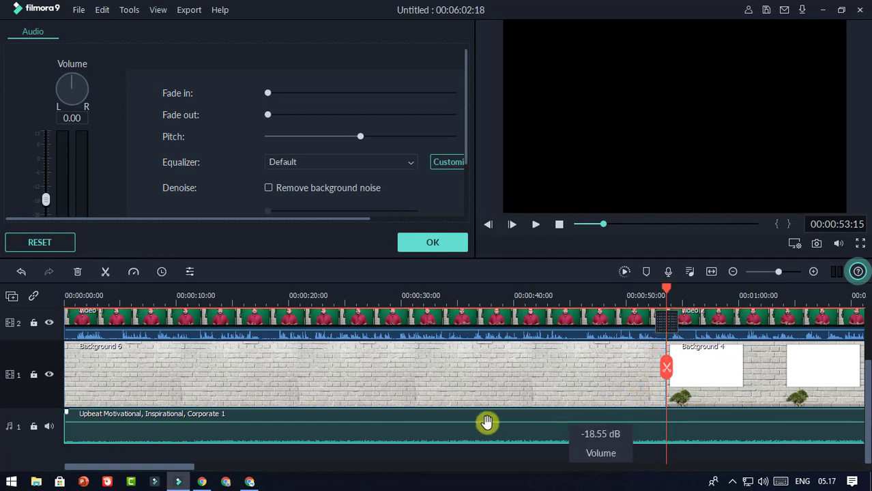
left_click(667, 372)
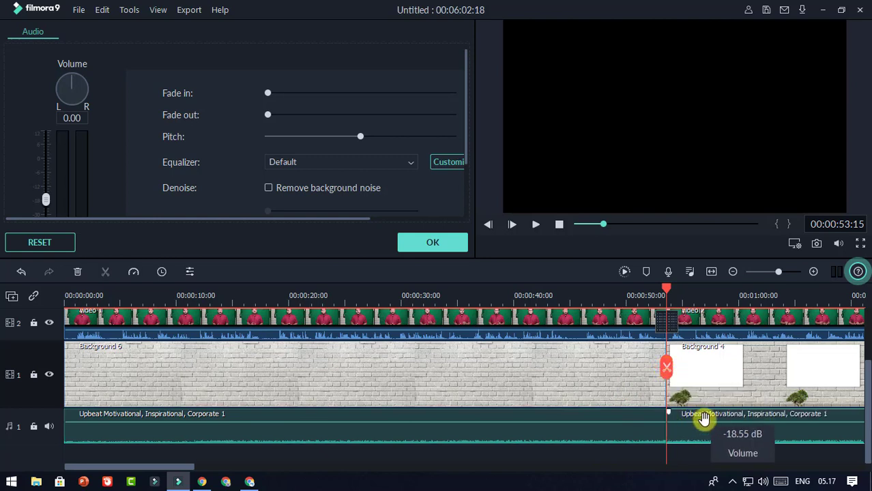
key("Delete")
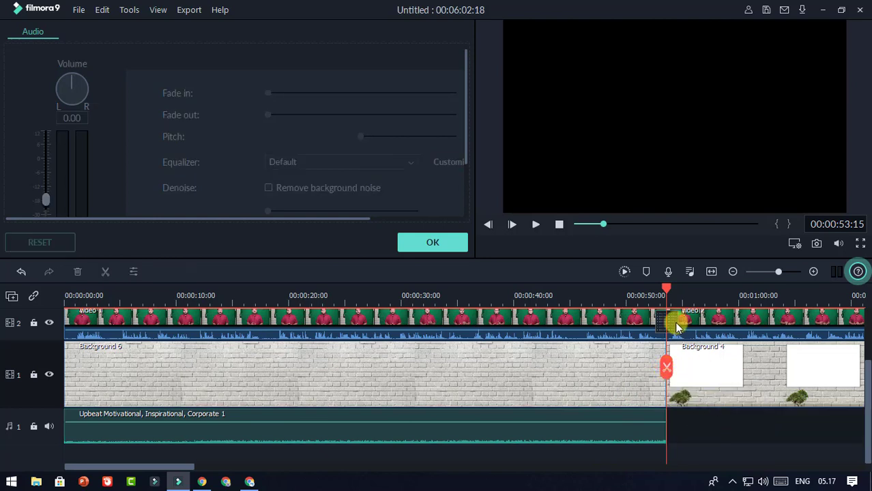
Step: Give the trimmed music clip a slight fade-out and return the playhead to the start
left_click_drag(666, 292, 643, 293)
left_click(612, 417)
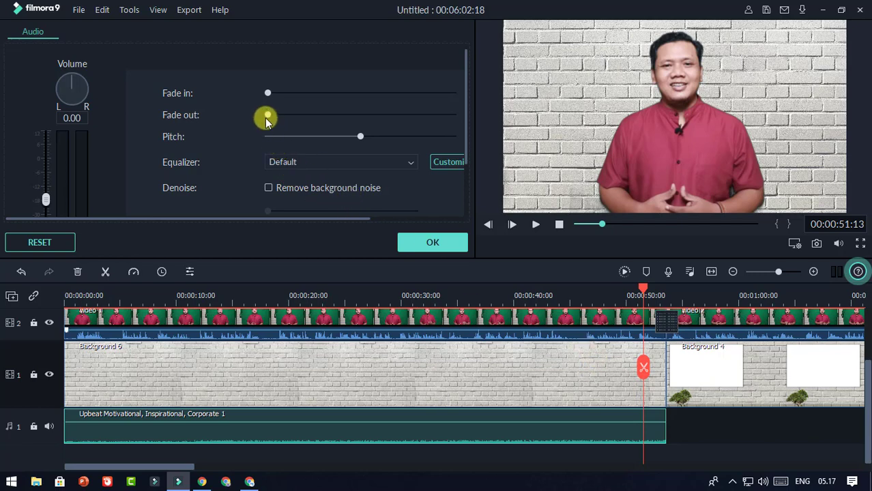
left_click_drag(268, 117, 271, 119)
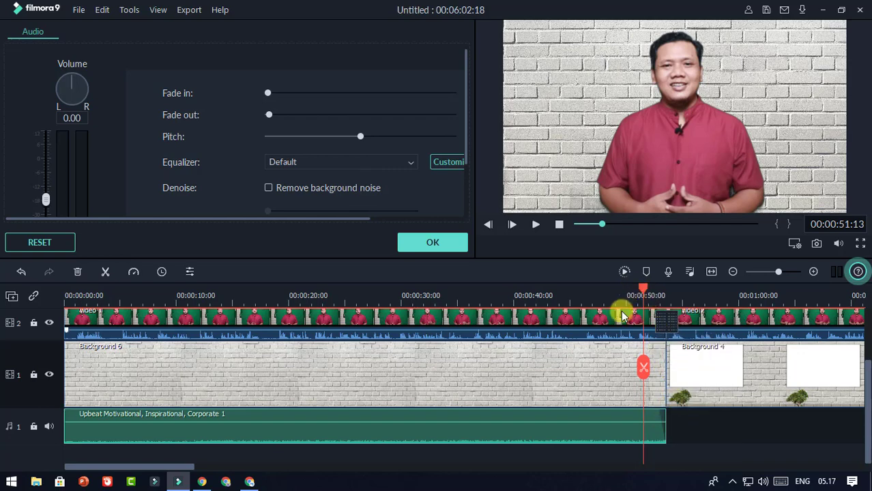
left_click_drag(643, 289, 39, 305)
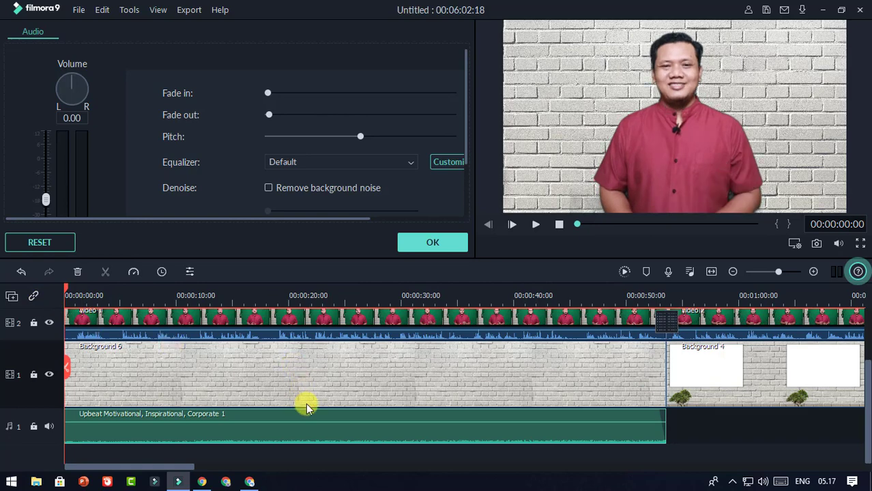
Step: Confirm the audio settings, delete the music clip, and zoom the timeline out
left_click(432, 246)
mouse_move(332, 419)
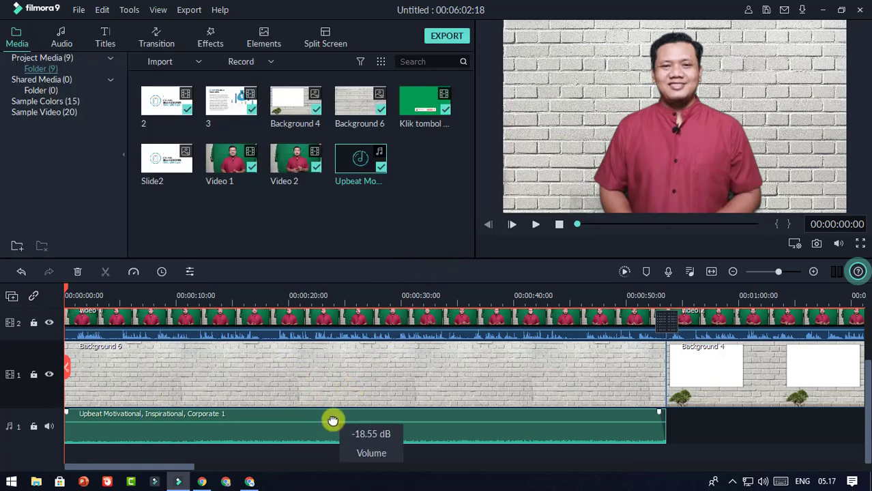
key("Delete")
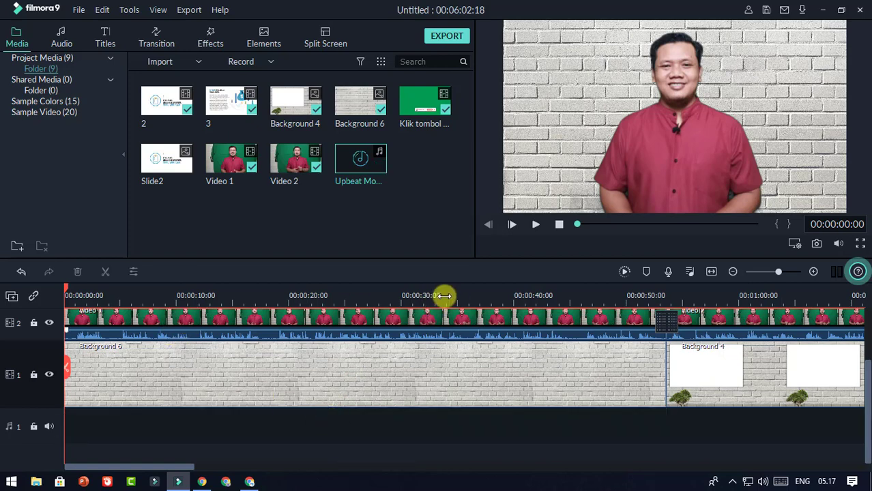
left_click_drag(446, 296, 369, 296)
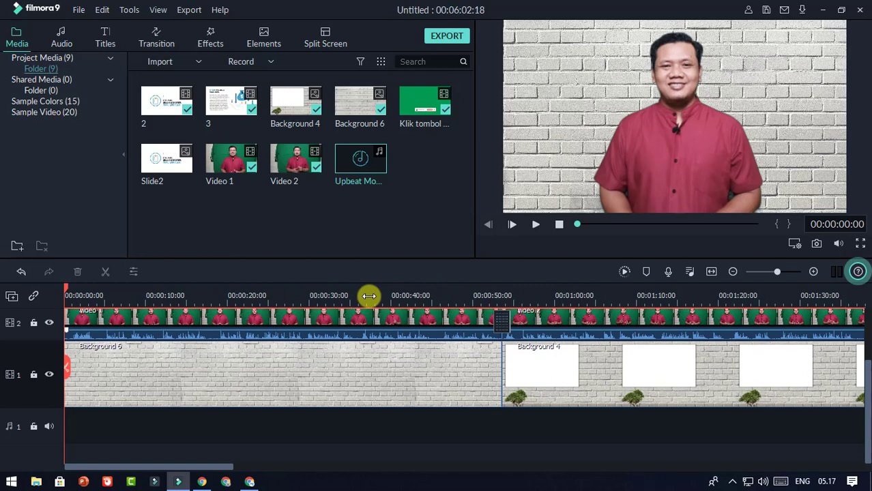
scroll(370, 339, "up", 2)
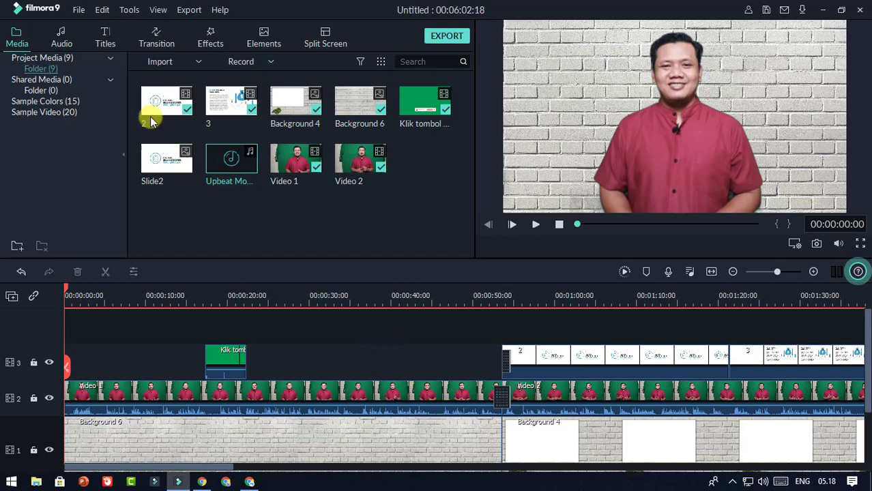
Step: Drop a Titles > Lower 3rds template onto track 3 near the start and preview it
left_click(104, 35)
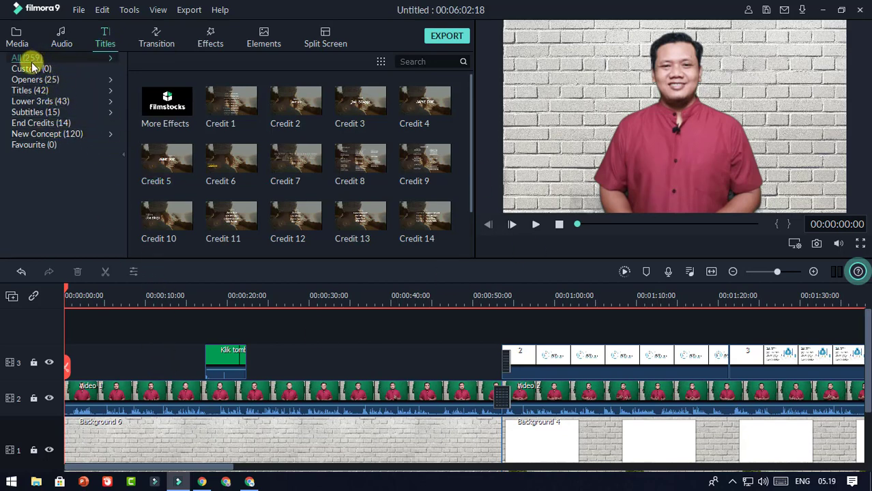
left_click(41, 102)
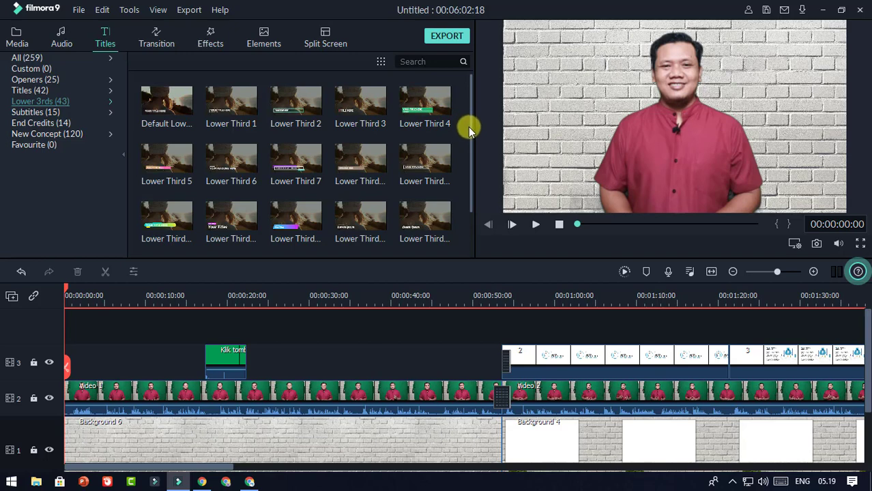
scroll(471, 131, "down", 2)
left_click_drag(472, 155, 473, 218)
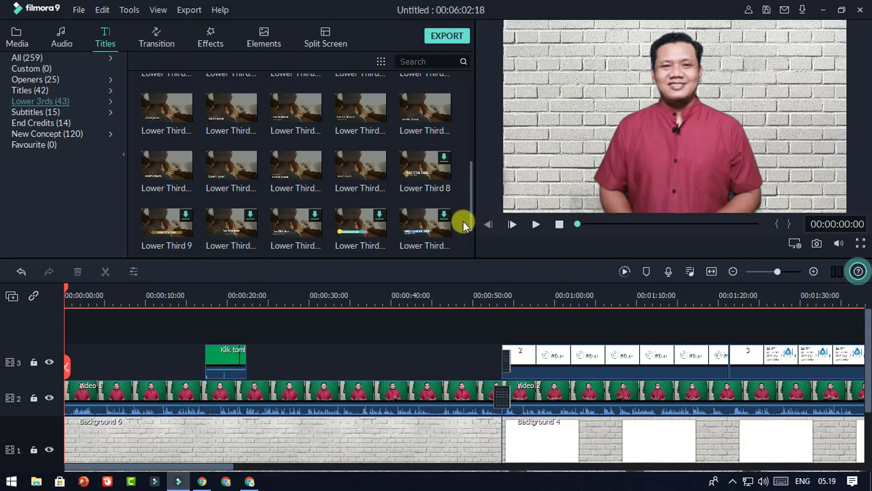
left_click_drag(469, 215, 463, 147)
scroll(472, 241, "down", 1)
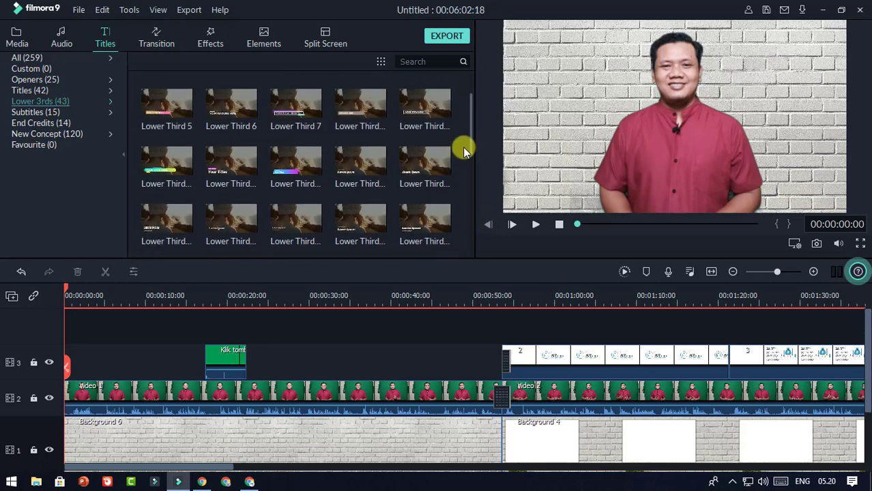
left_click(181, 166)
left_click_drag(174, 163, 97, 358)
left_click(535, 224)
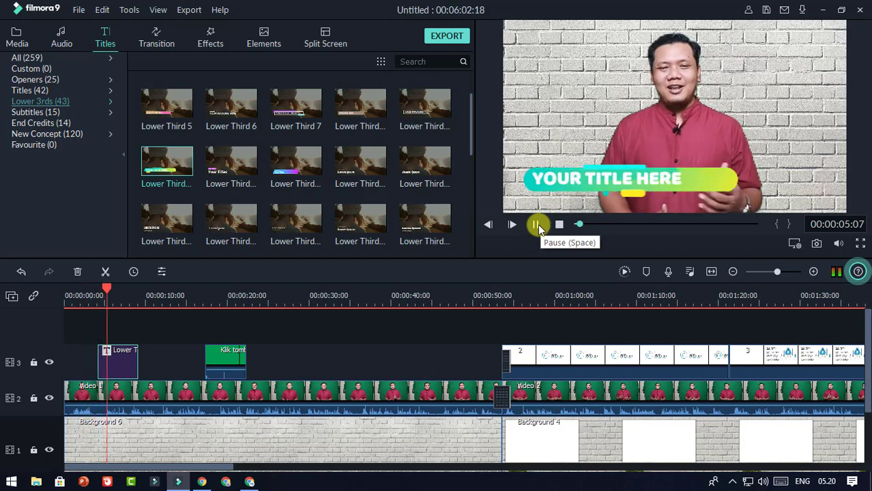
left_click(537, 225)
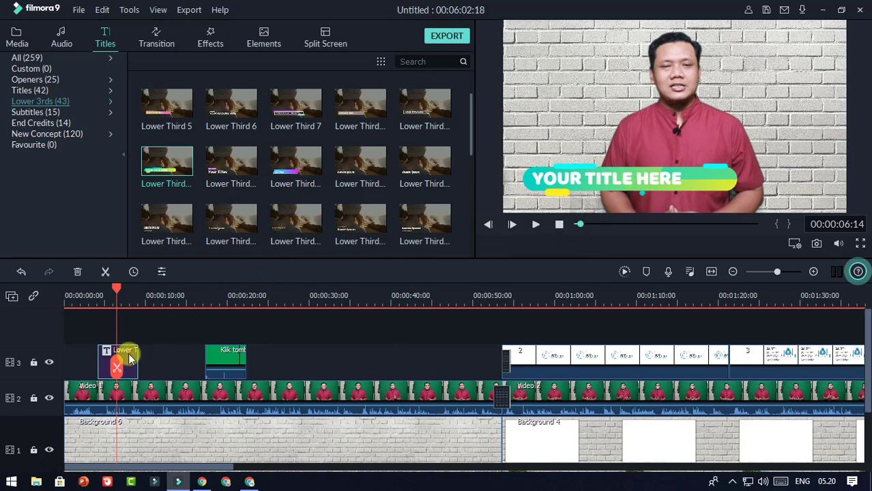
double_click(128, 357)
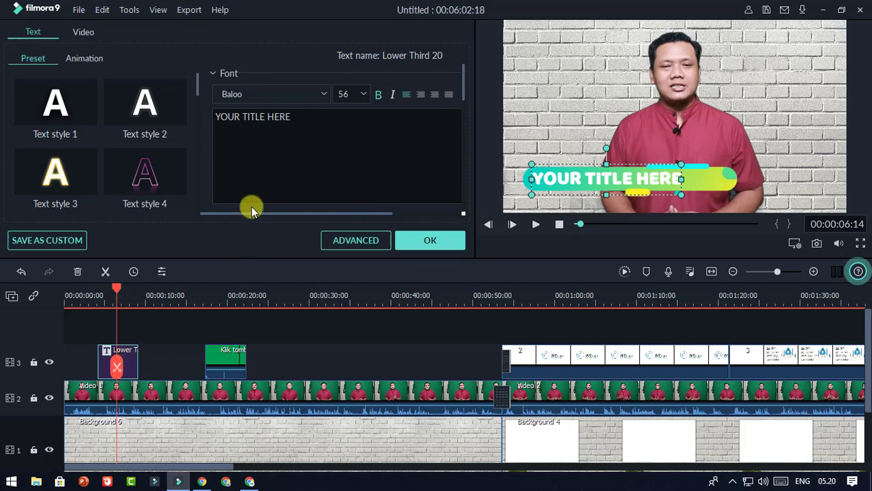
left_click(298, 118)
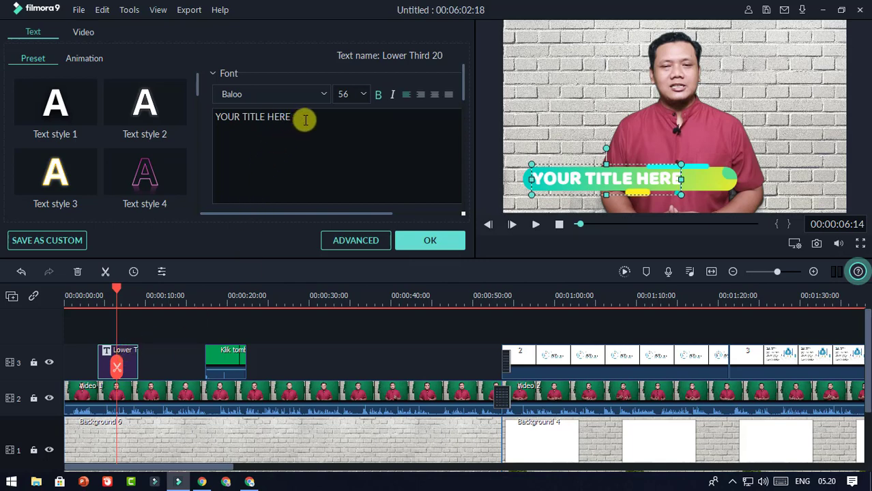
left_click_drag(301, 120, 217, 120)
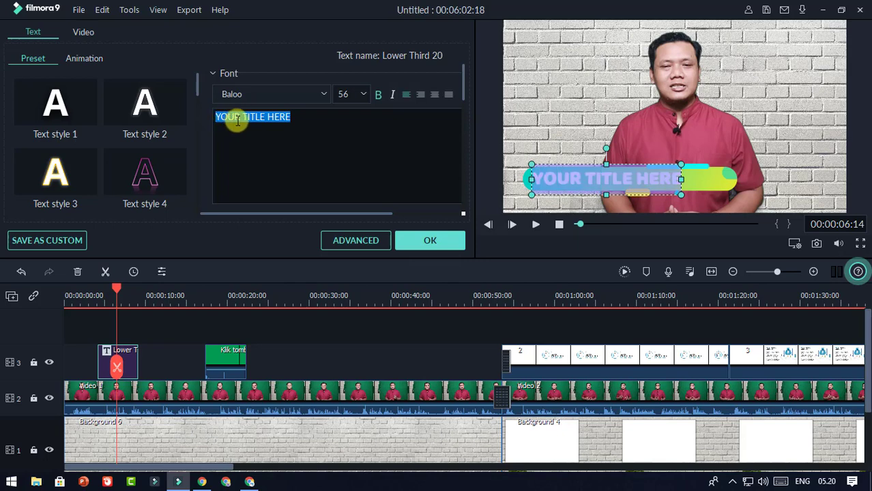
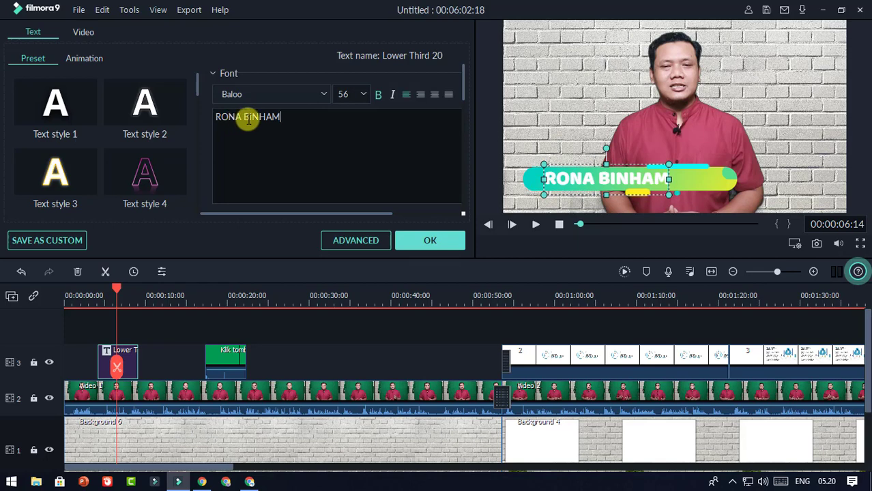
Step: Keep the title in Baloo at size 56, then preview from about 00:00:03:20
left_click(315, 93)
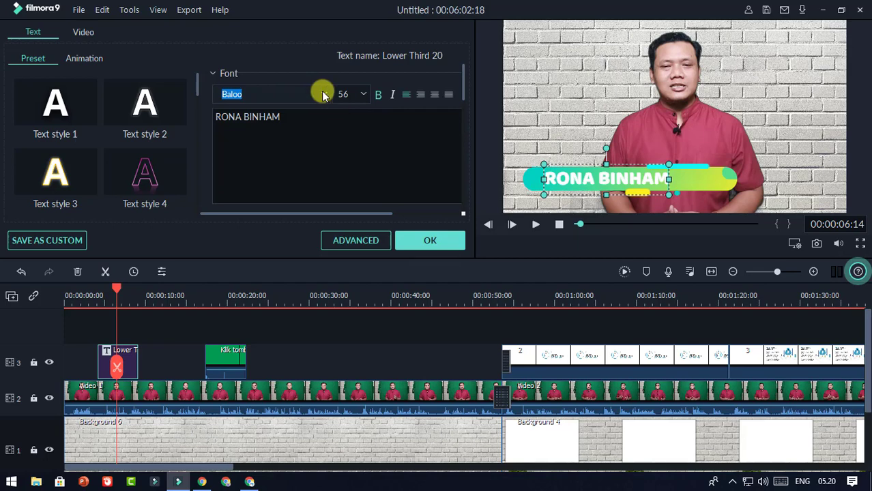
left_click(323, 95)
left_click(324, 94)
left_click(324, 94)
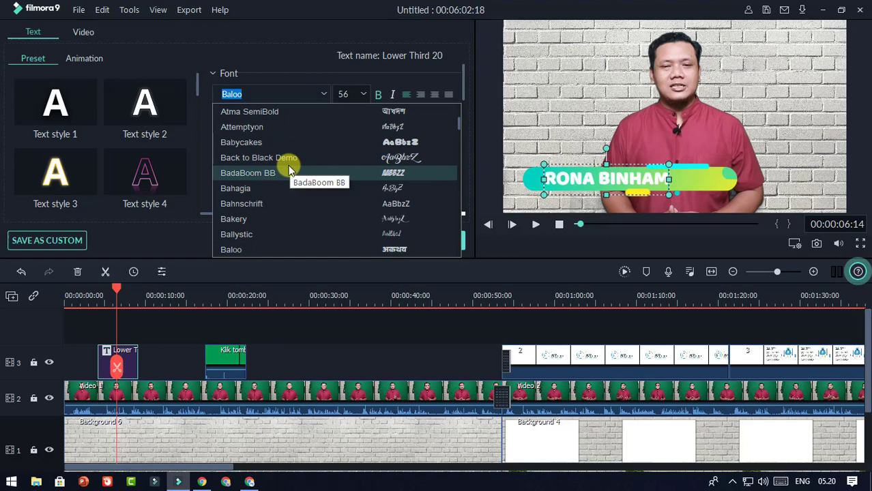
scroll(288, 169, "down", 1)
scroll(288, 170, "down", 2)
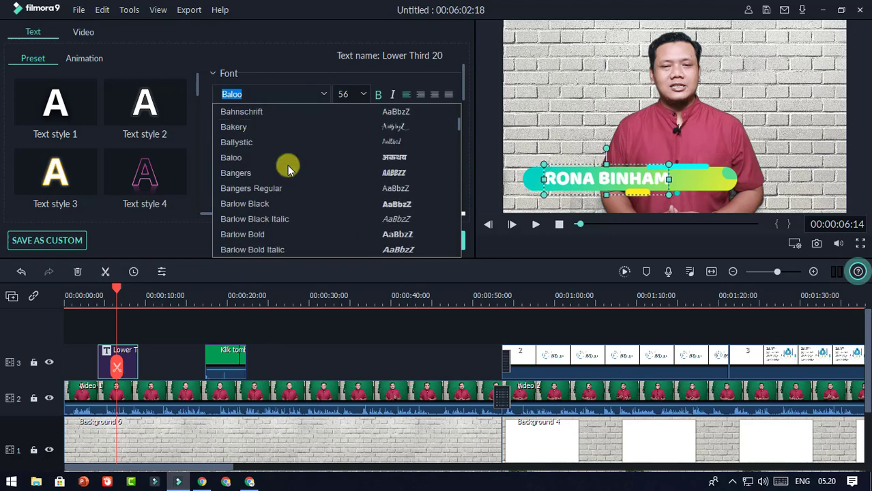
scroll(288, 170, "up", 2)
left_click(346, 94)
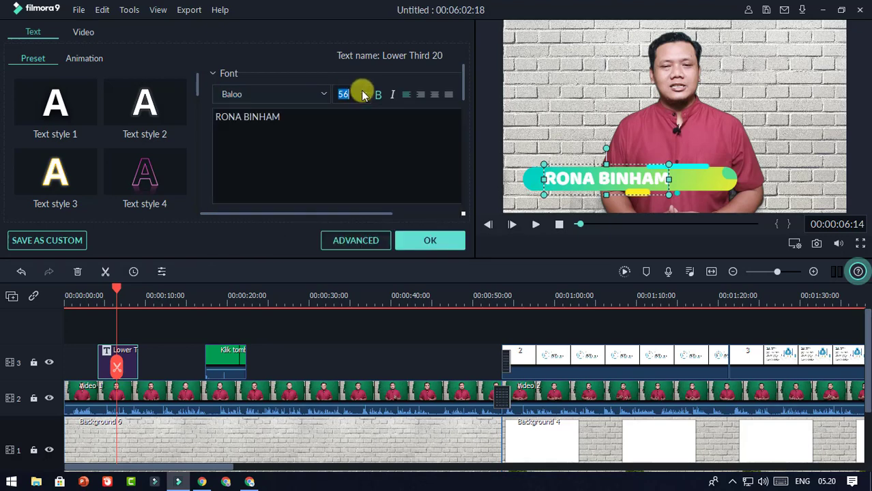
left_click(363, 94)
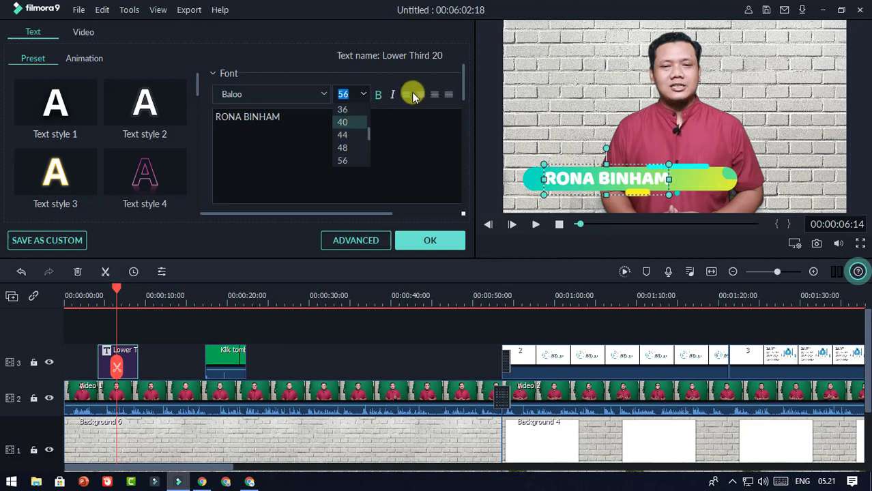
left_click(273, 132)
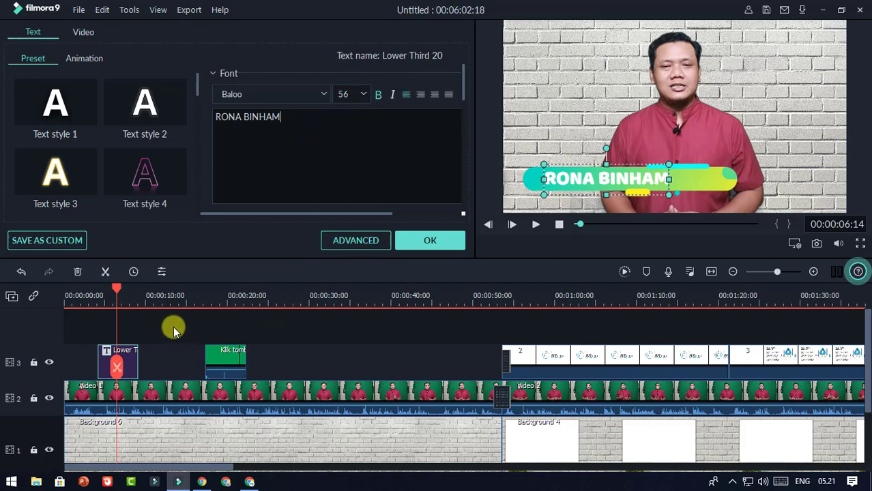
left_click_drag(116, 289, 95, 289)
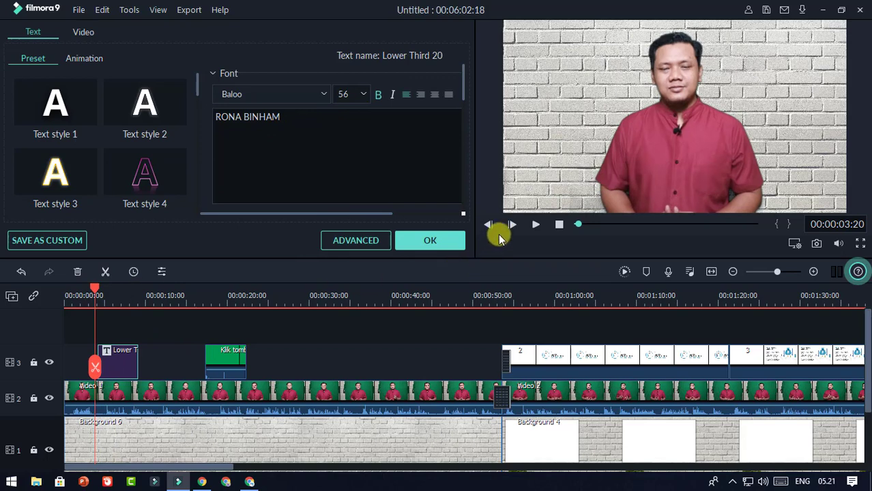
left_click(536, 226)
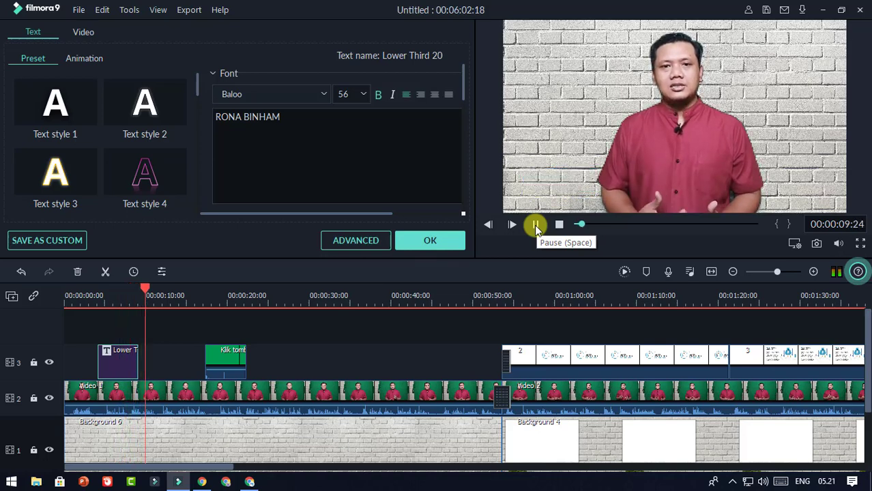
Step: Browse the Animation styles, return to Preset, and confirm the lower-third edits with OK
left_click(536, 224)
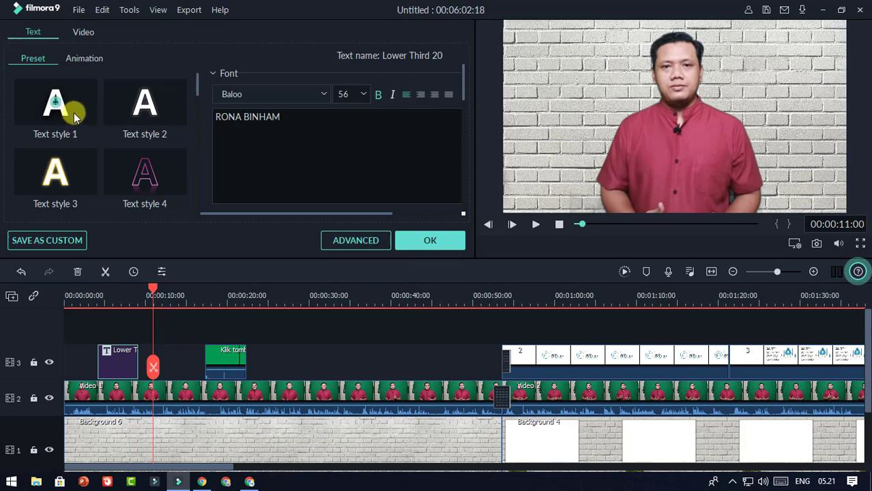
scroll(73, 114, "down", 10)
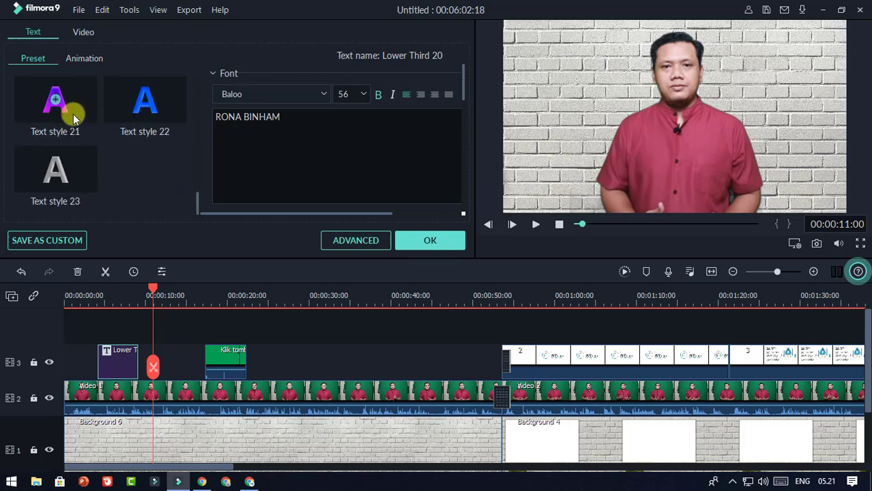
scroll(73, 114, "up", 10)
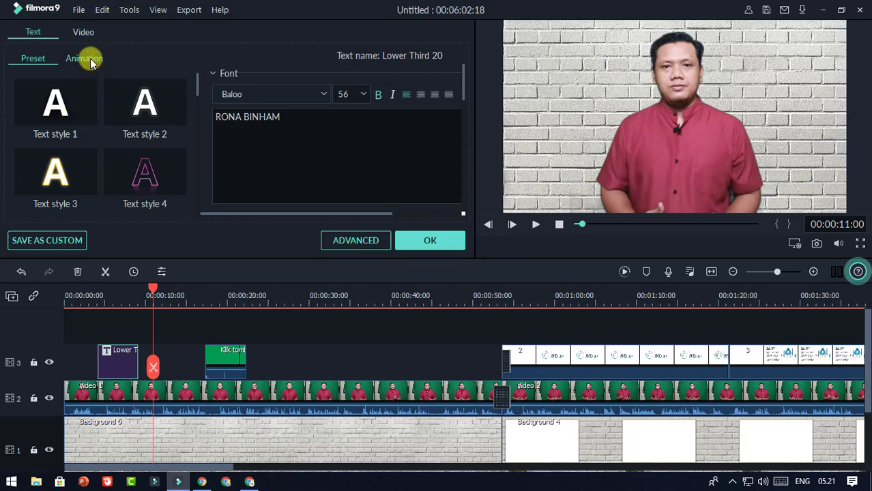
left_click(88, 58)
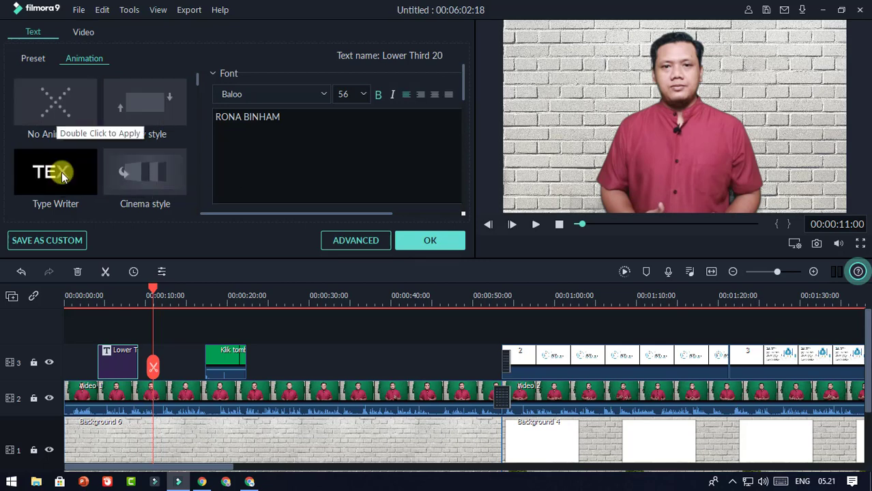
scroll(60, 174, "down", 3)
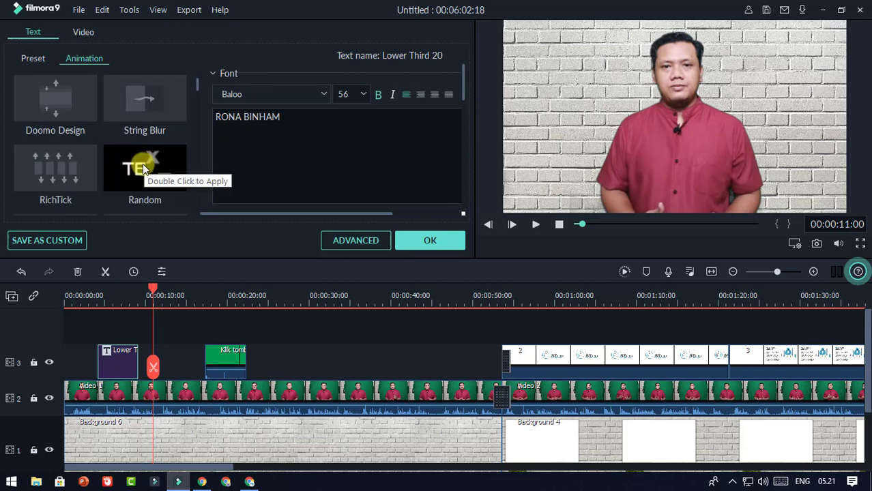
scroll(143, 164, "down", 2)
scroll(143, 163, "up", 5)
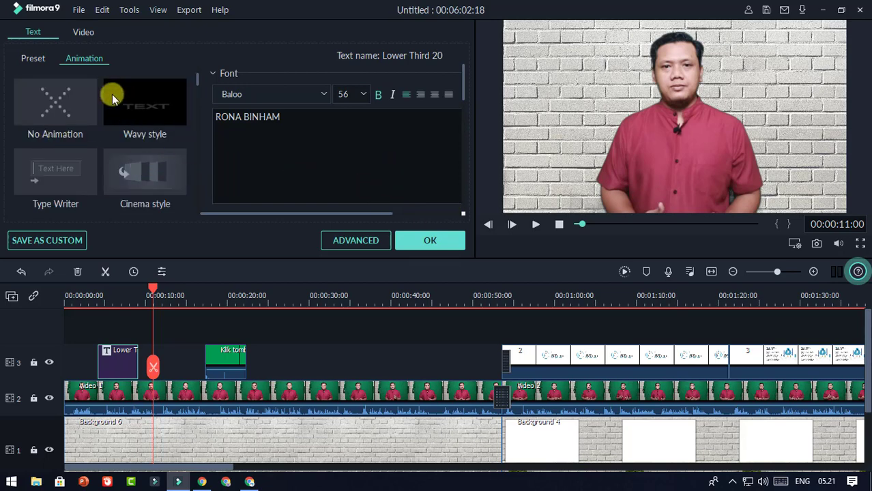
left_click(30, 58)
left_click(424, 243)
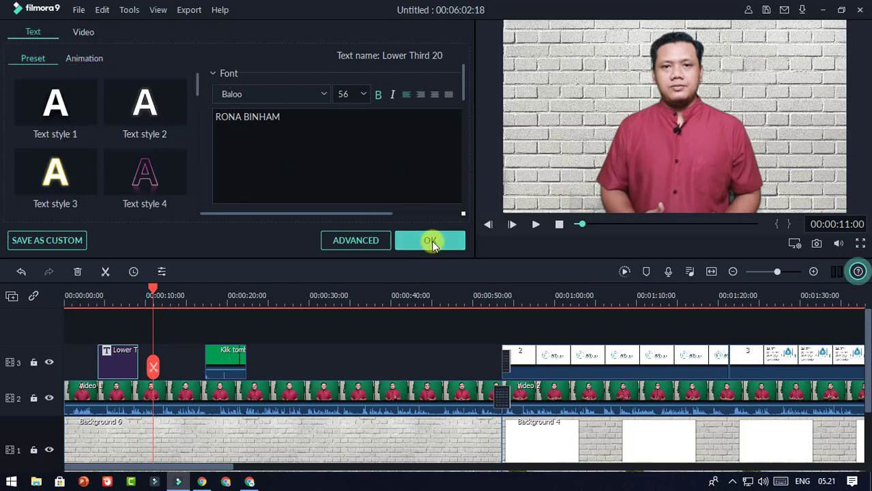
left_click_drag(153, 293, 115, 292)
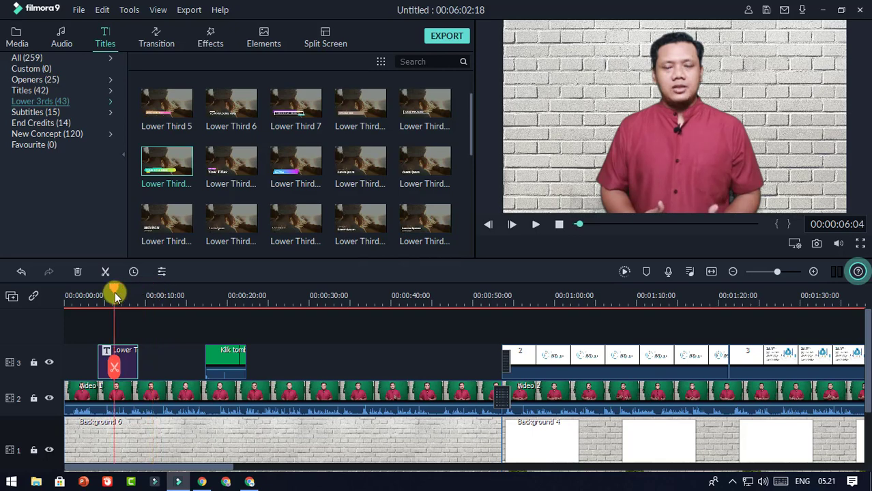
Step: Play and pause the preview to review the lower third
left_click(535, 225)
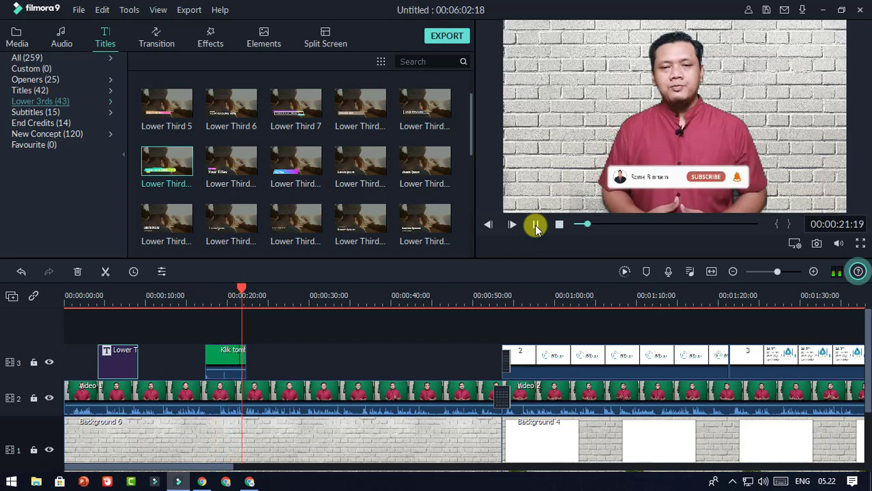
left_click(536, 226)
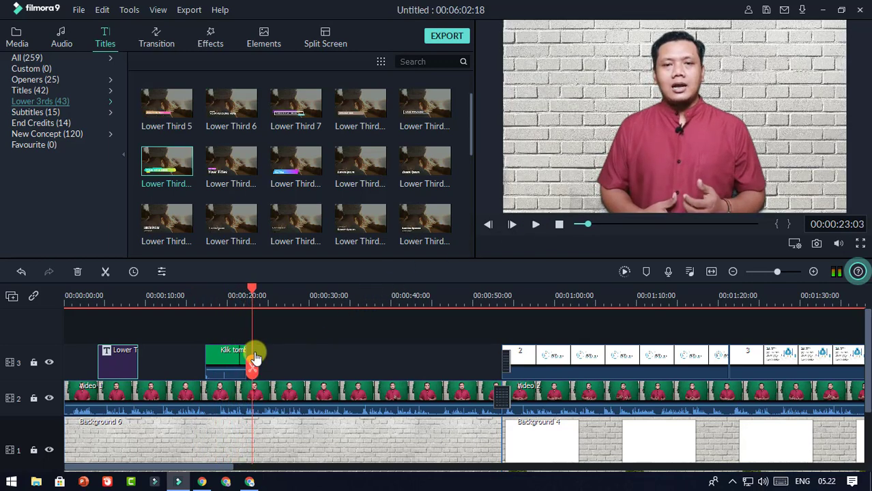
left_click(172, 299)
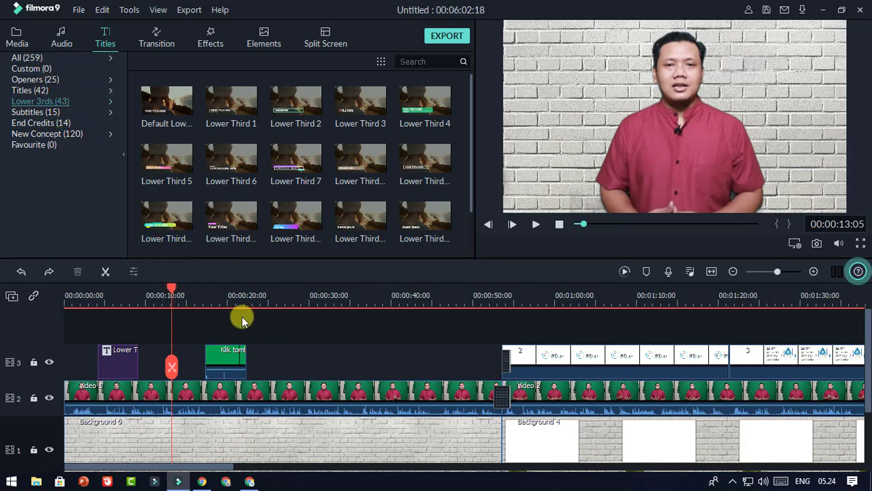
Step: Select the Klik tombol clip, show the Media library, and rewind to 00:00:00:00
left_click(239, 351)
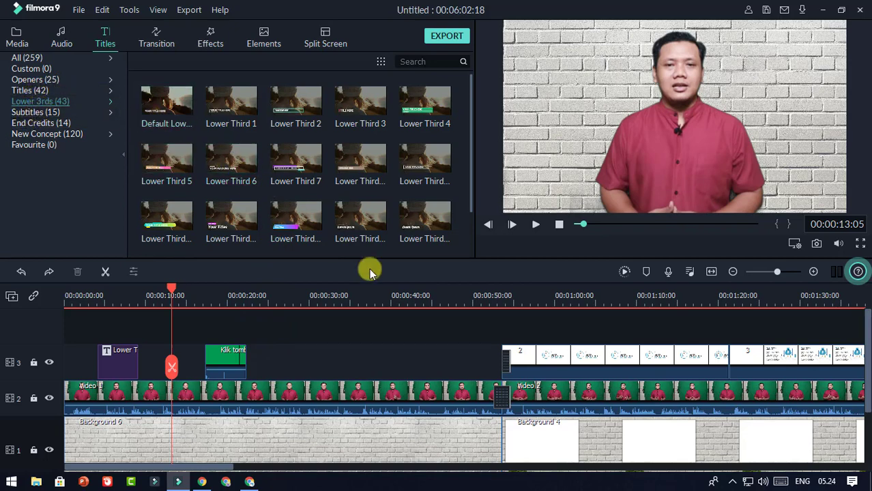
left_click(220, 366)
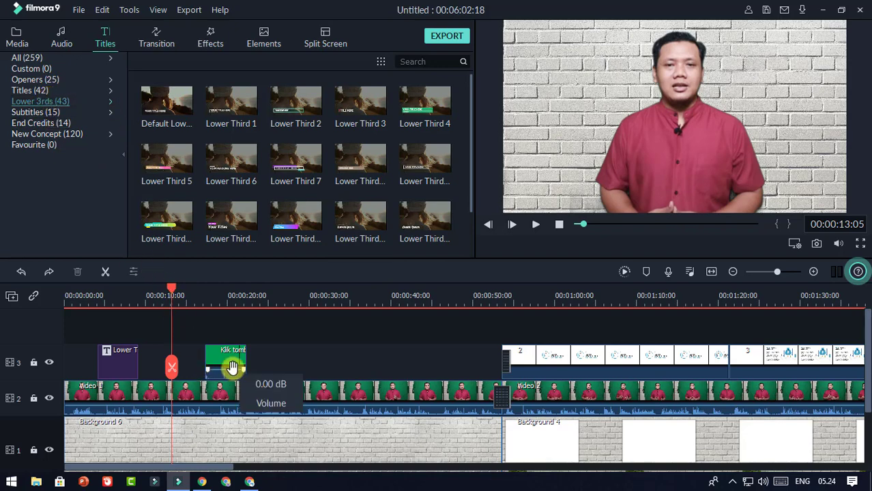
left_click(18, 43)
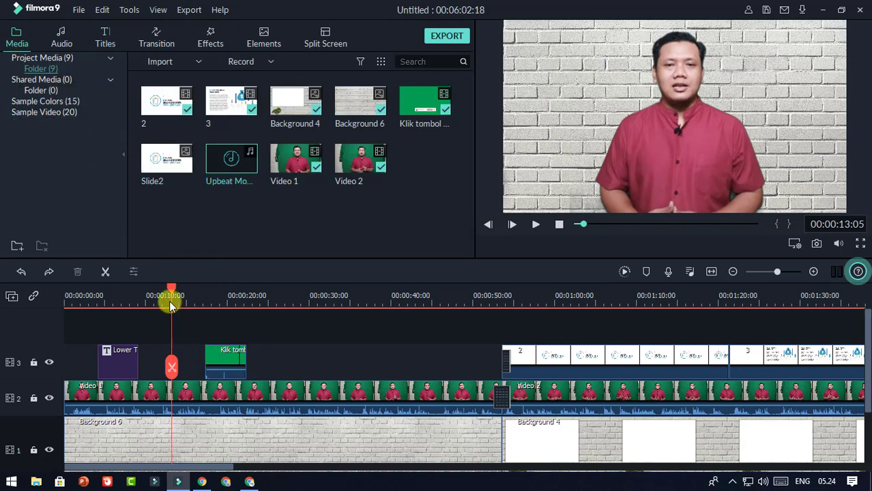
left_click_drag(170, 287, 58, 285)
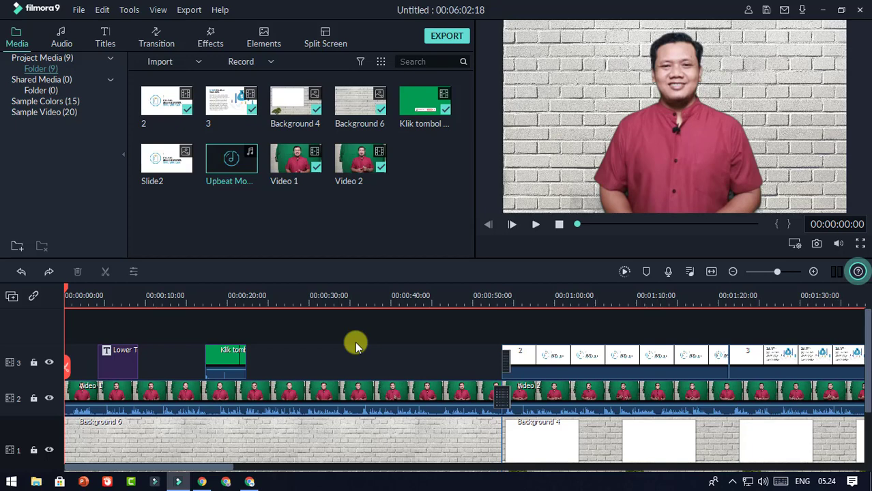
Step: Open a Local MP4 export and name the file 'Video Bahan Latihan'
left_click(445, 39)
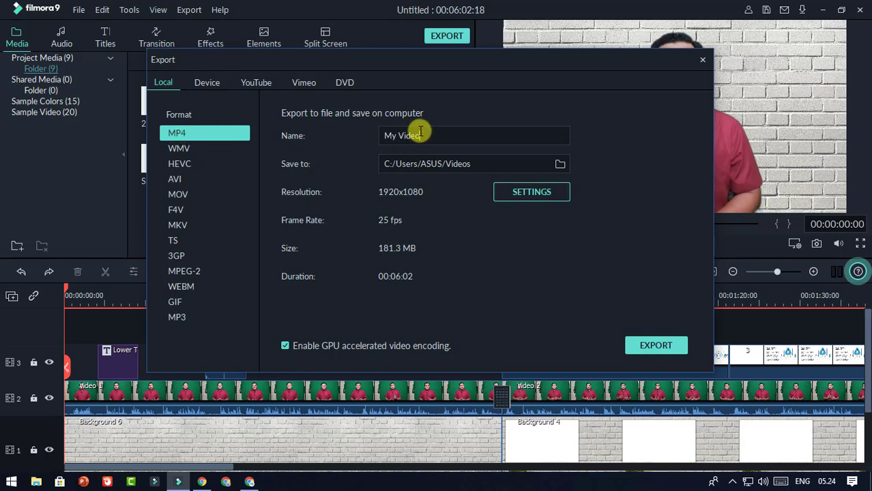
left_click_drag(434, 135, 379, 135)
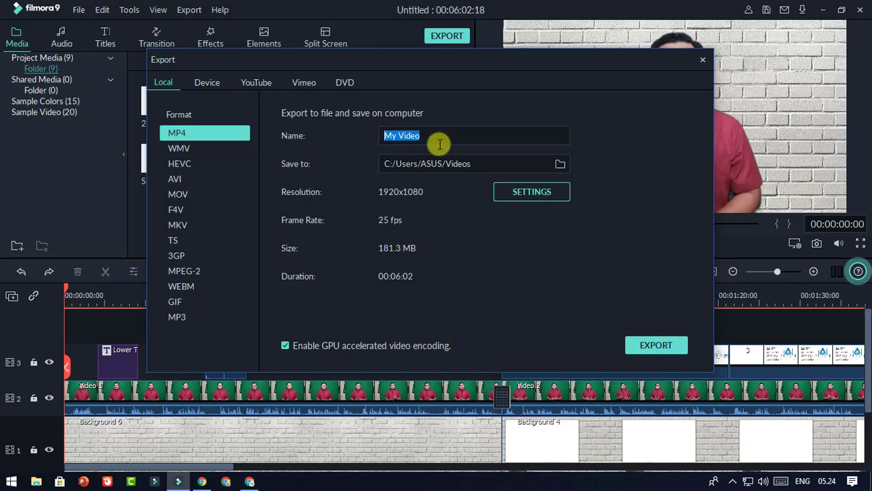
type("Video Bahan La")
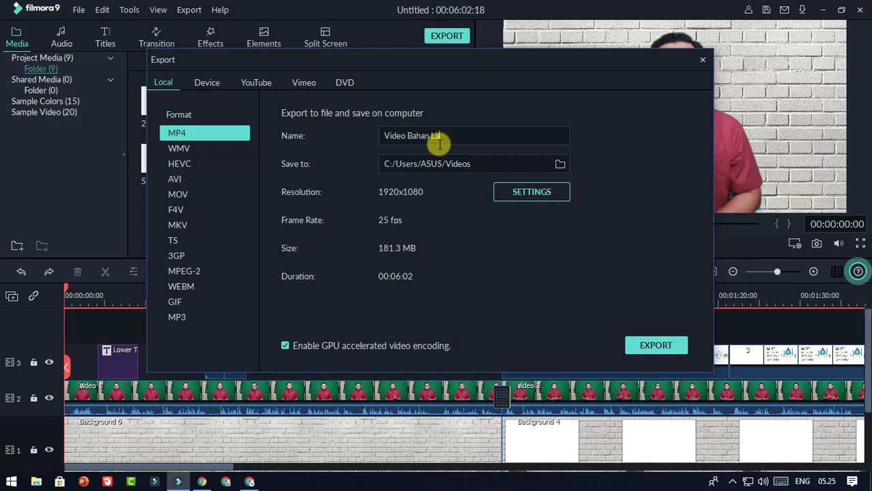
type("tihan")
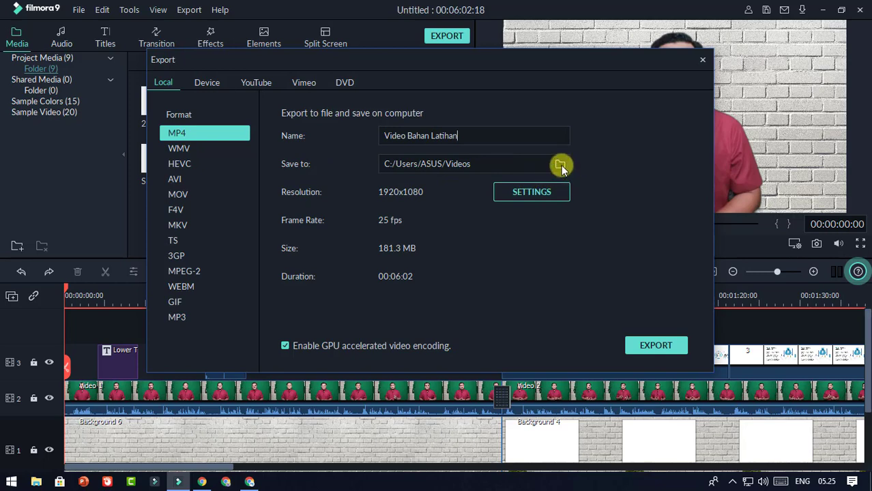
Step: Set export quality to Best (10000 kbps), giving an estimated 440.7 MB file
left_click(531, 193)
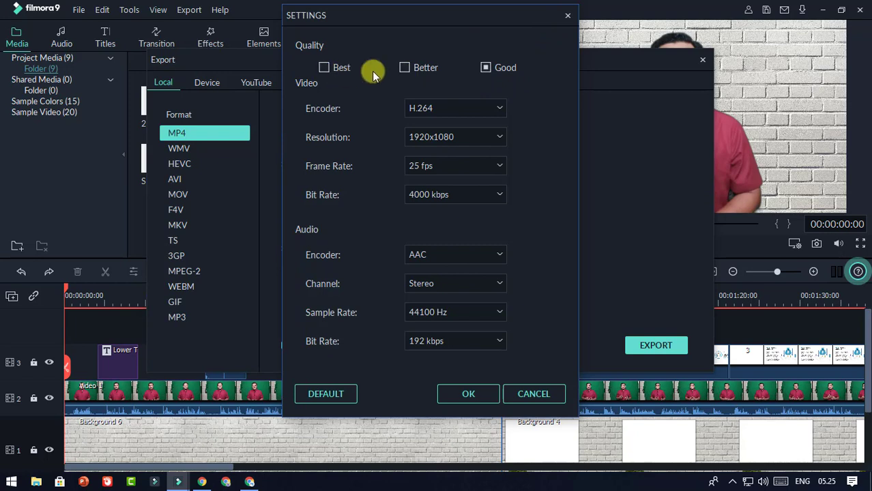
left_click(324, 68)
left_click(406, 68)
left_click(486, 68)
left_click(406, 69)
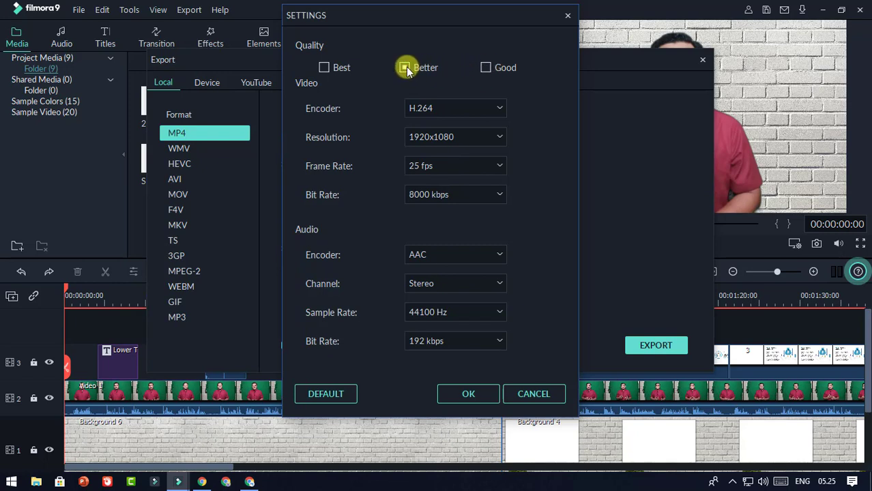
left_click(325, 68)
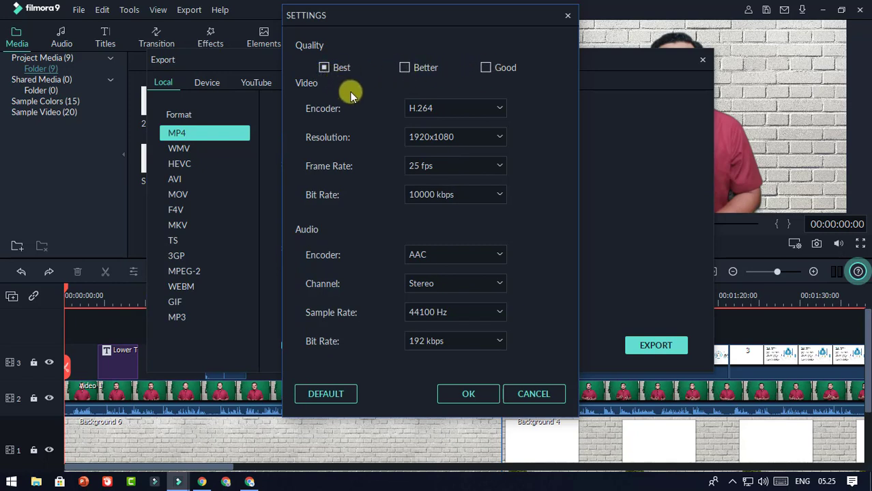
left_click(468, 392)
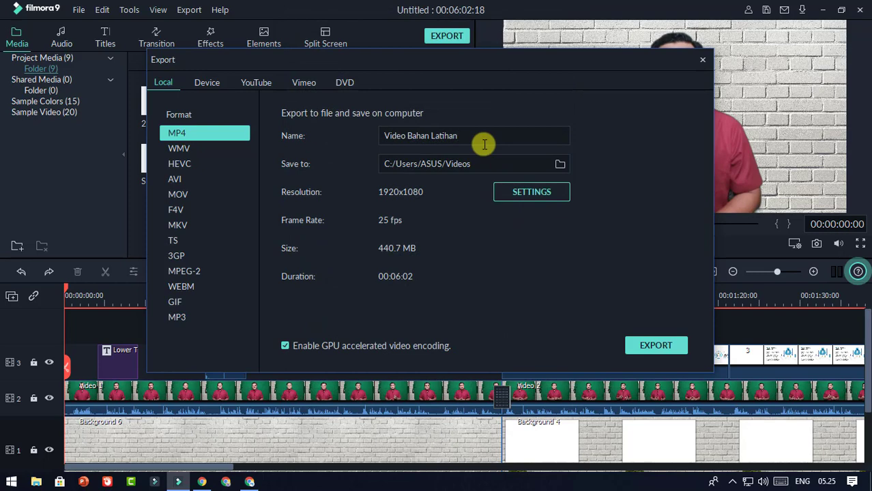
Step: Start the MP4 export, abort it at 0%, and close the Export window
left_click(658, 347)
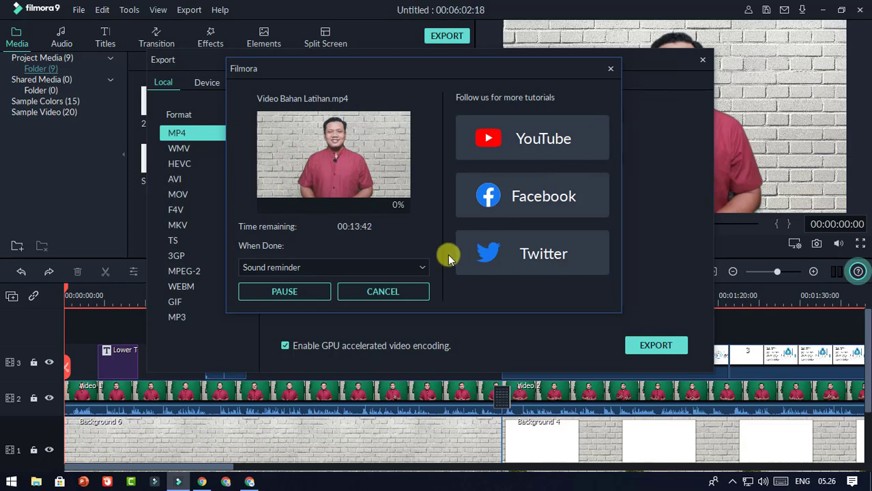
left_click(412, 290)
left_click(507, 195)
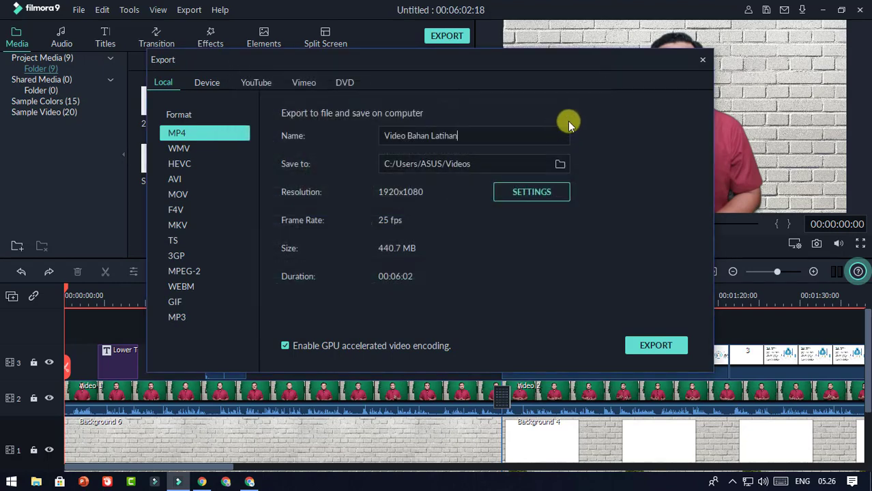
key("Escape")
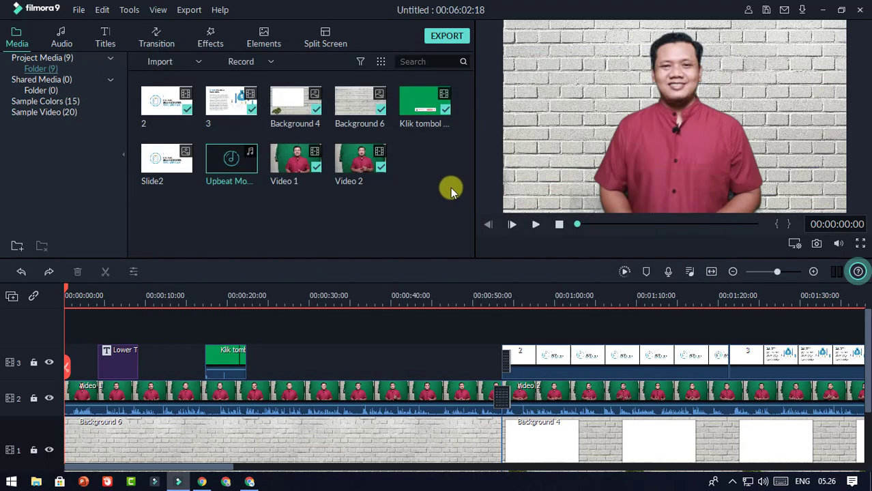